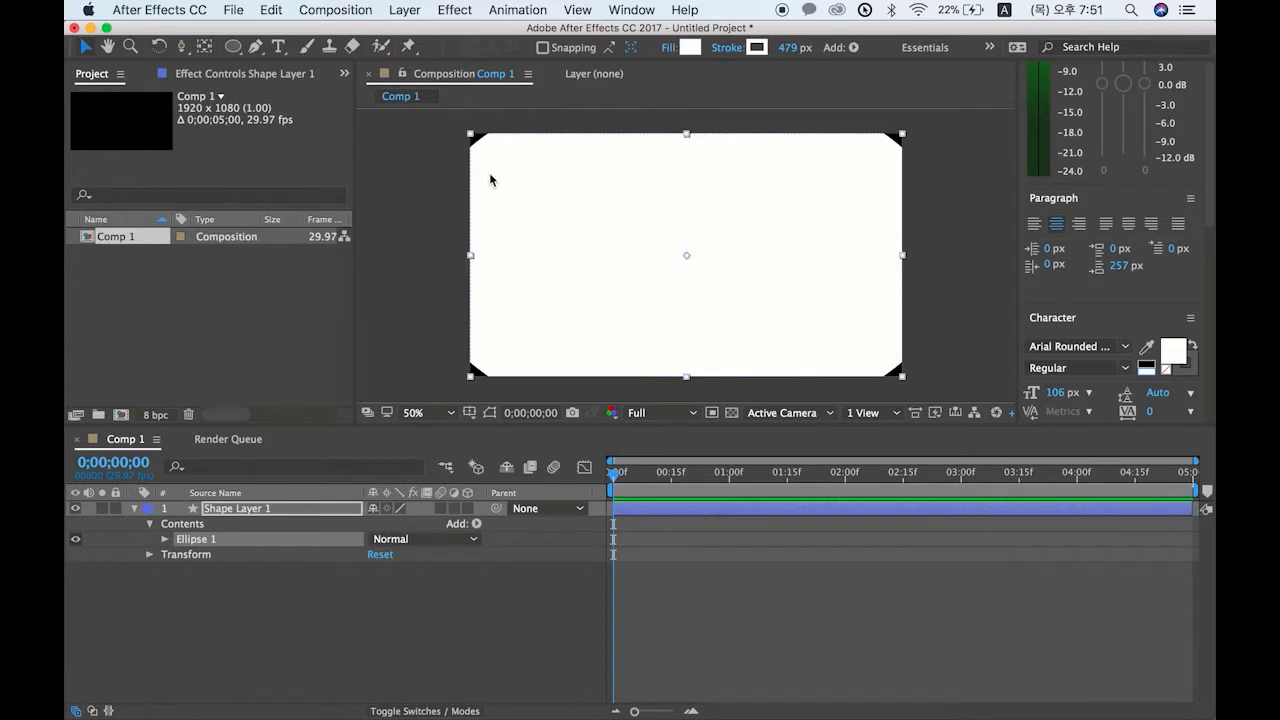
Step: Remove the ellipse's fill by setting its fill type to None
{"action": "left_click", "coordinate": [690, 47]}
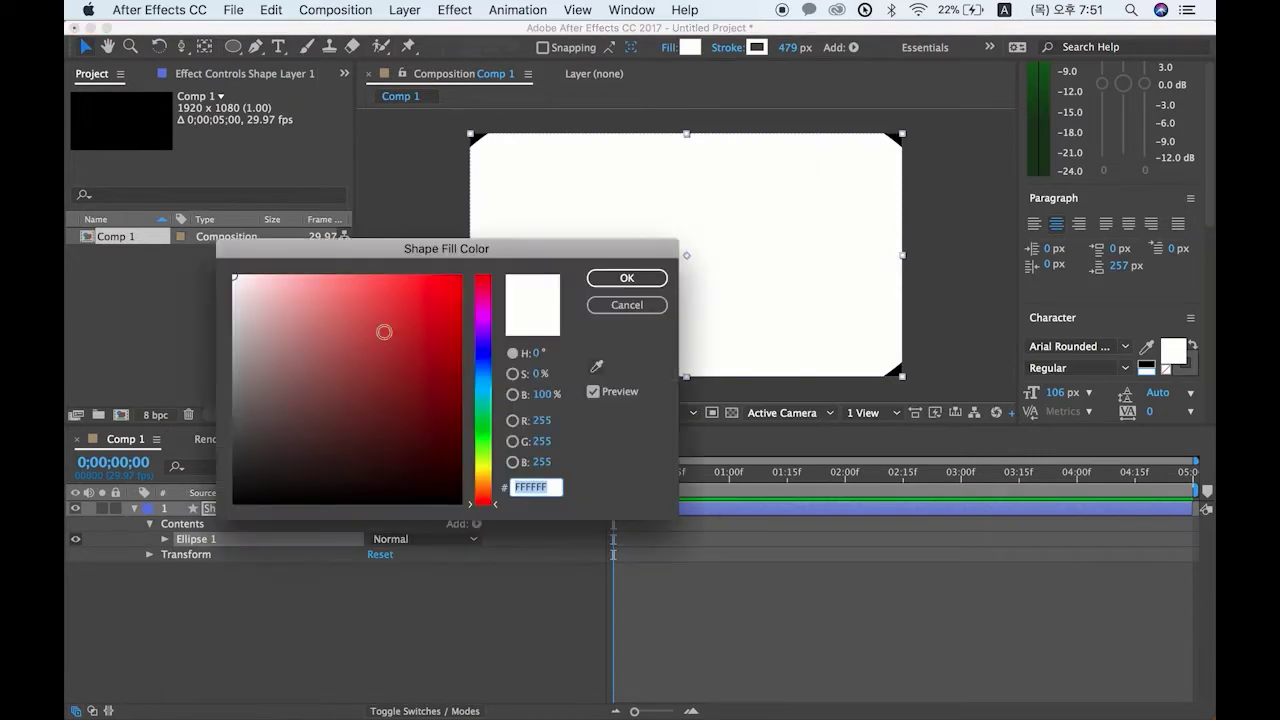
{"action": "left_click", "coordinate": [624, 306]}
{"action": "left_click", "coordinate": [670, 50]}
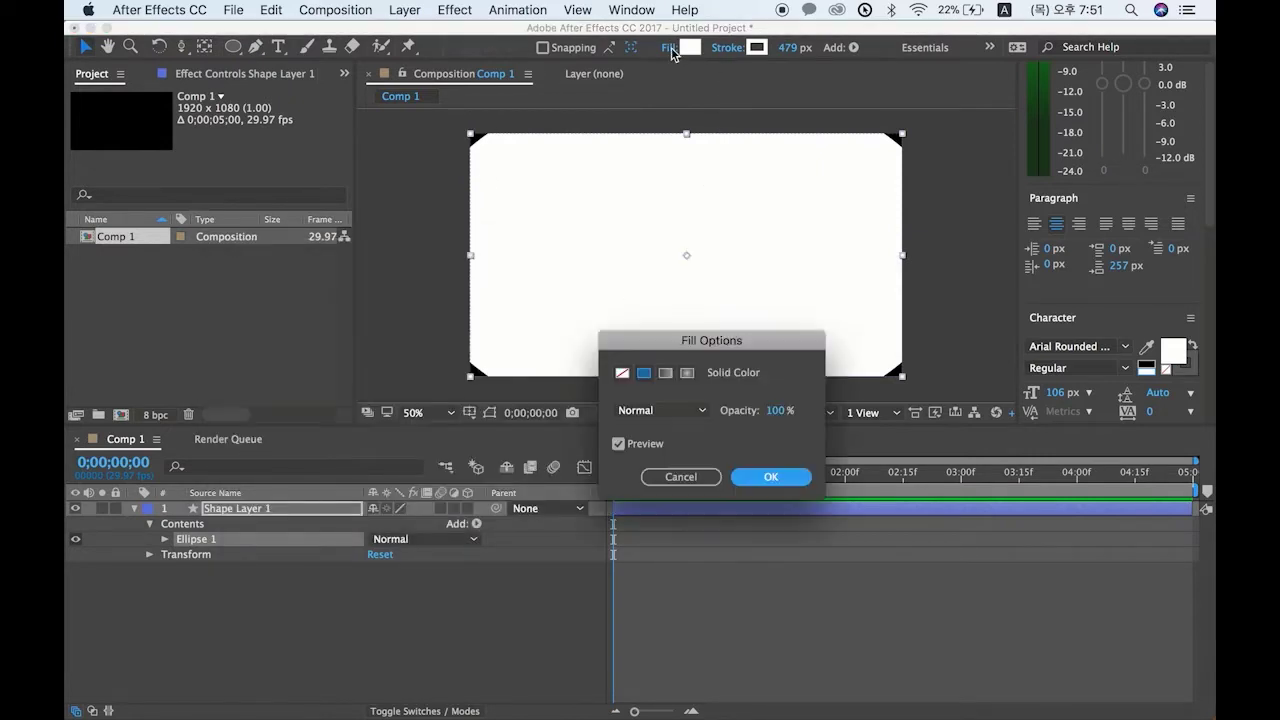
{"action": "left_click", "coordinate": [622, 372]}
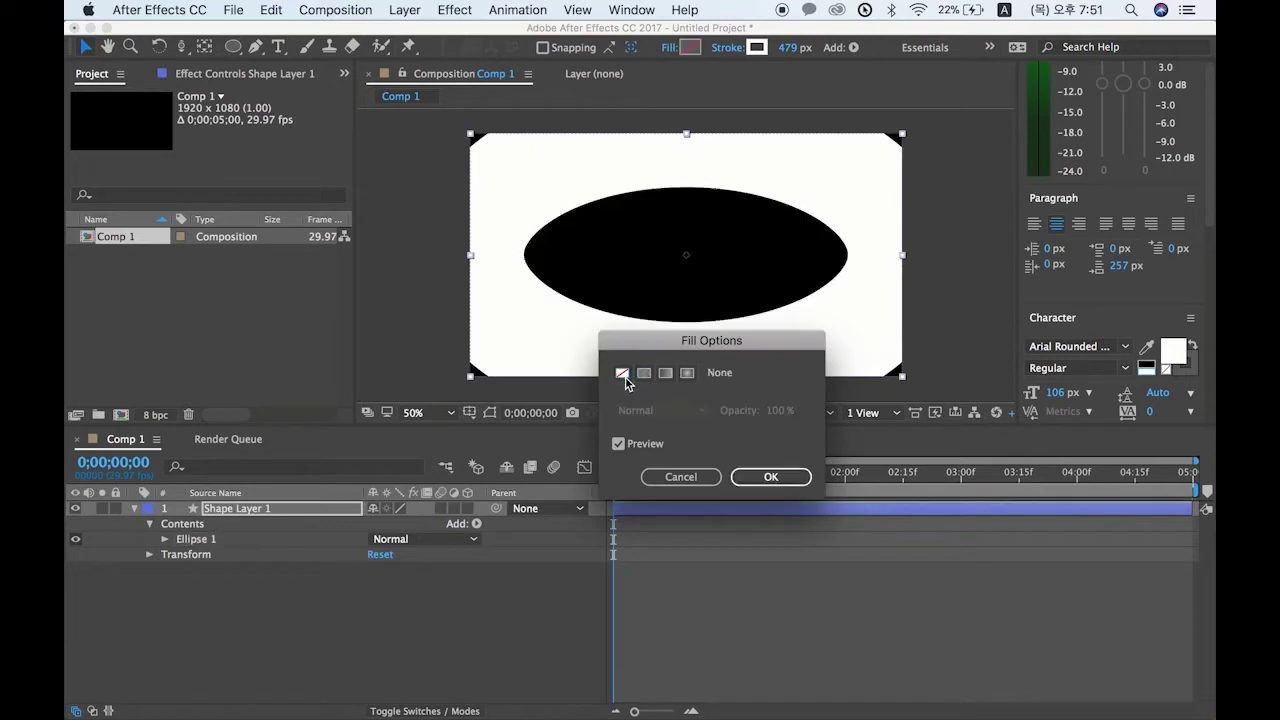
{"action": "left_click", "coordinate": [770, 477]}
Step: Change the ellipse's stroke color from the color picker to a bright pinkish red
{"action": "left_click", "coordinate": [757, 47]}
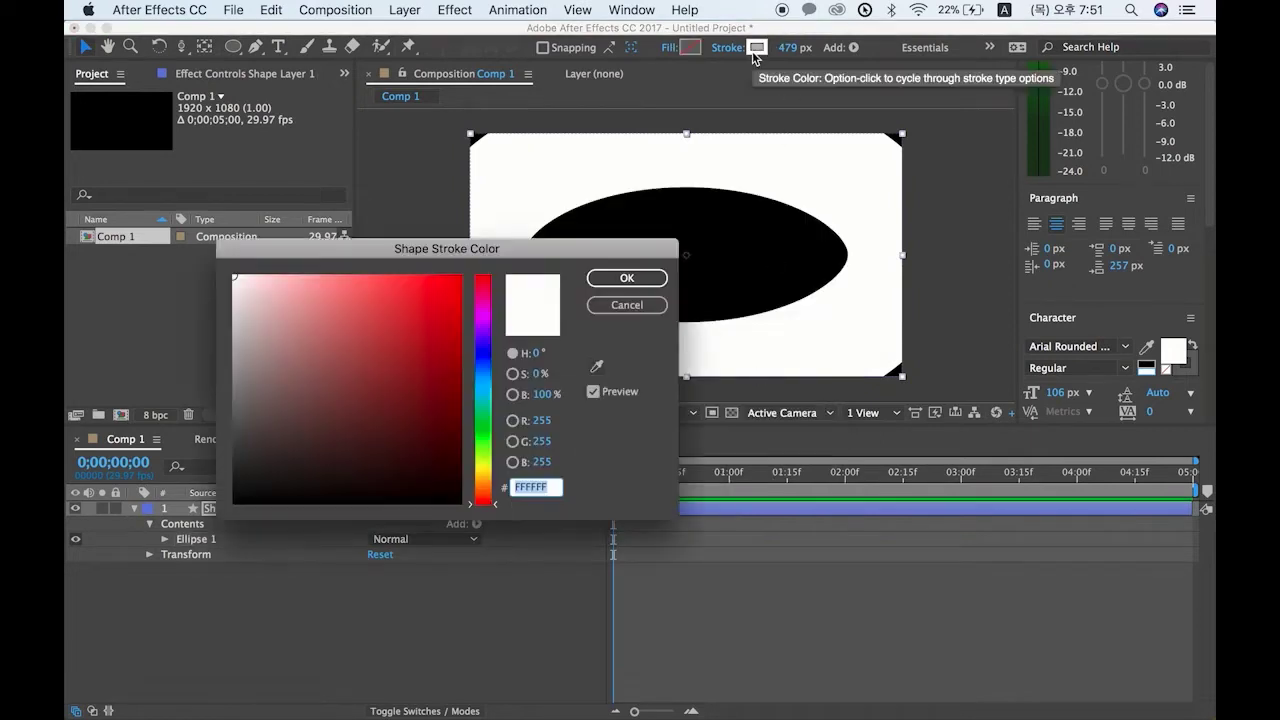
{"action": "left_click", "coordinate": [627, 279]}
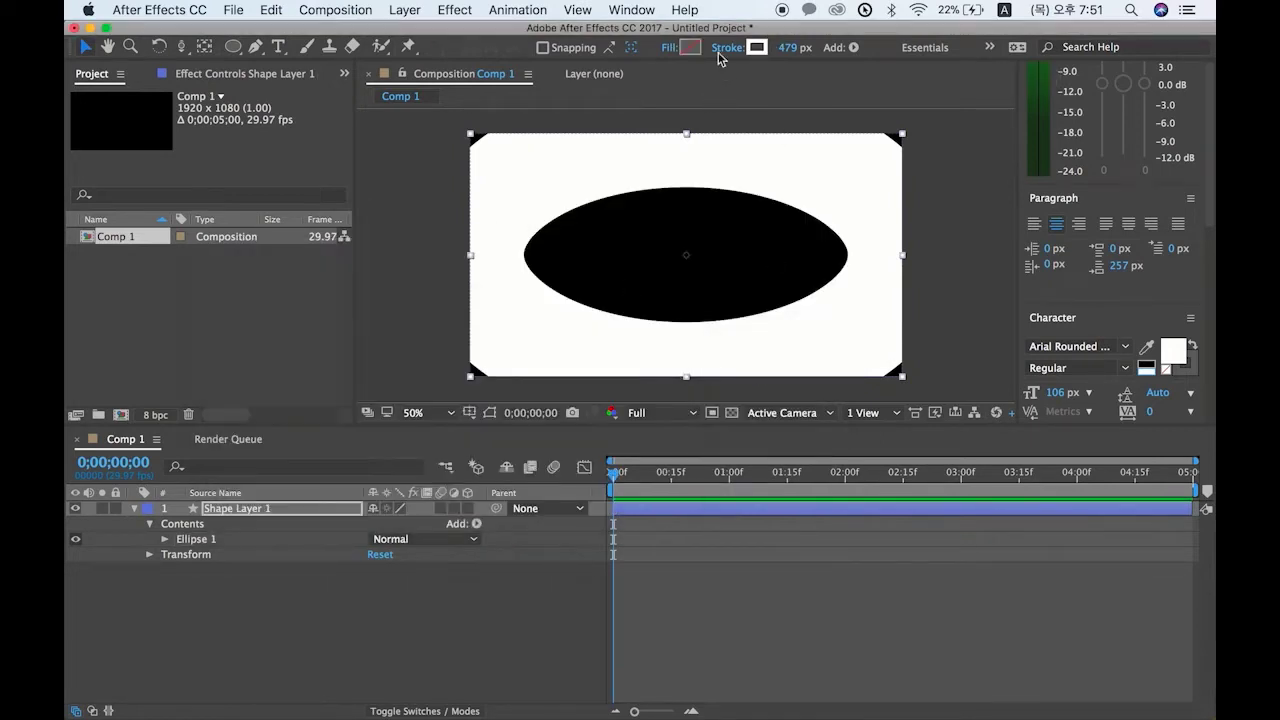
{"action": "left_click", "coordinate": [757, 50]}
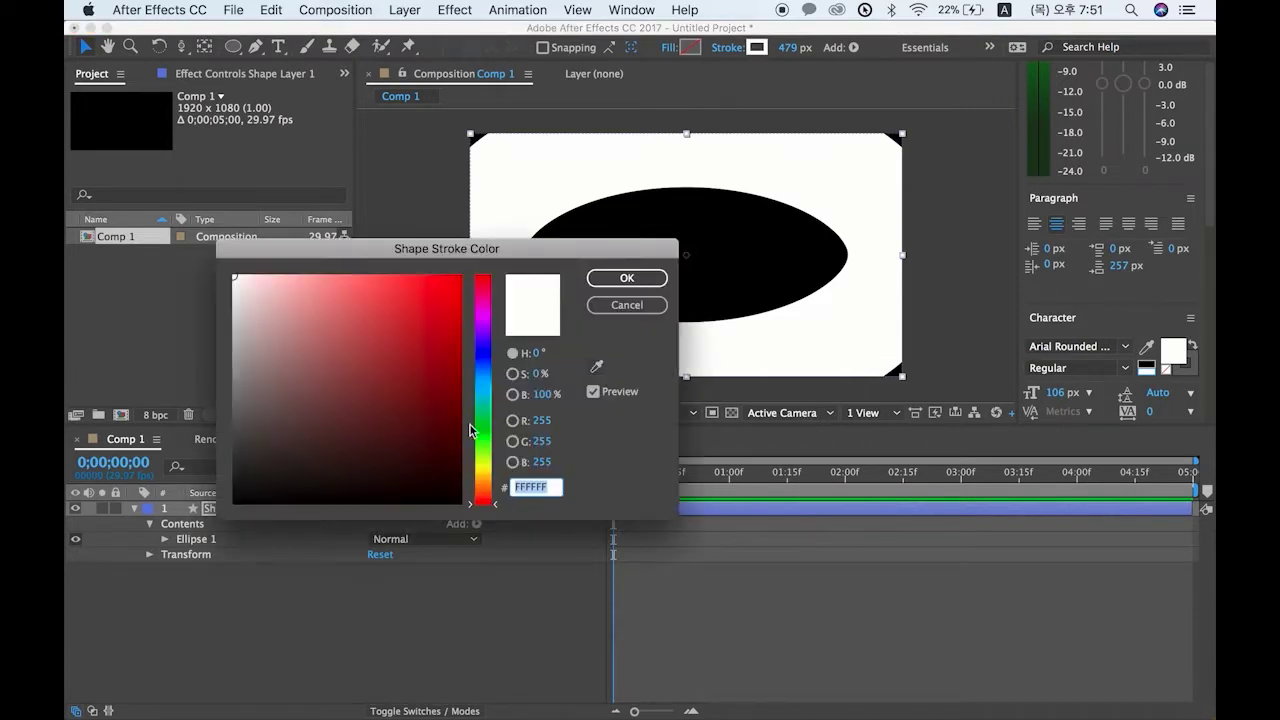
{"action": "left_click", "coordinate": [485, 447]}
{"action": "left_click_drag", "start_coordinate": [485, 450], "coordinate": [483, 459]}
{"action": "mouse_move", "coordinate": [387, 414]}
{"action": "left_mouse_down"}
{"action": "mouse_move", "coordinate": [391, 363]}
{"action": "mouse_move", "coordinate": [357, 330]}
{"action": "mouse_move", "coordinate": [365, 309]}
{"action": "left_mouse_up"}
{"action": "mouse_move", "coordinate": [485, 327]}
{"action": "left_mouse_down"}
{"action": "mouse_move", "coordinate": [482, 287]}
{"action": "mouse_move", "coordinate": [428, 297]}
{"action": "mouse_move", "coordinate": [446, 301]}
{"action": "left_mouse_up"}
{"action": "left_click", "coordinate": [627, 278]}
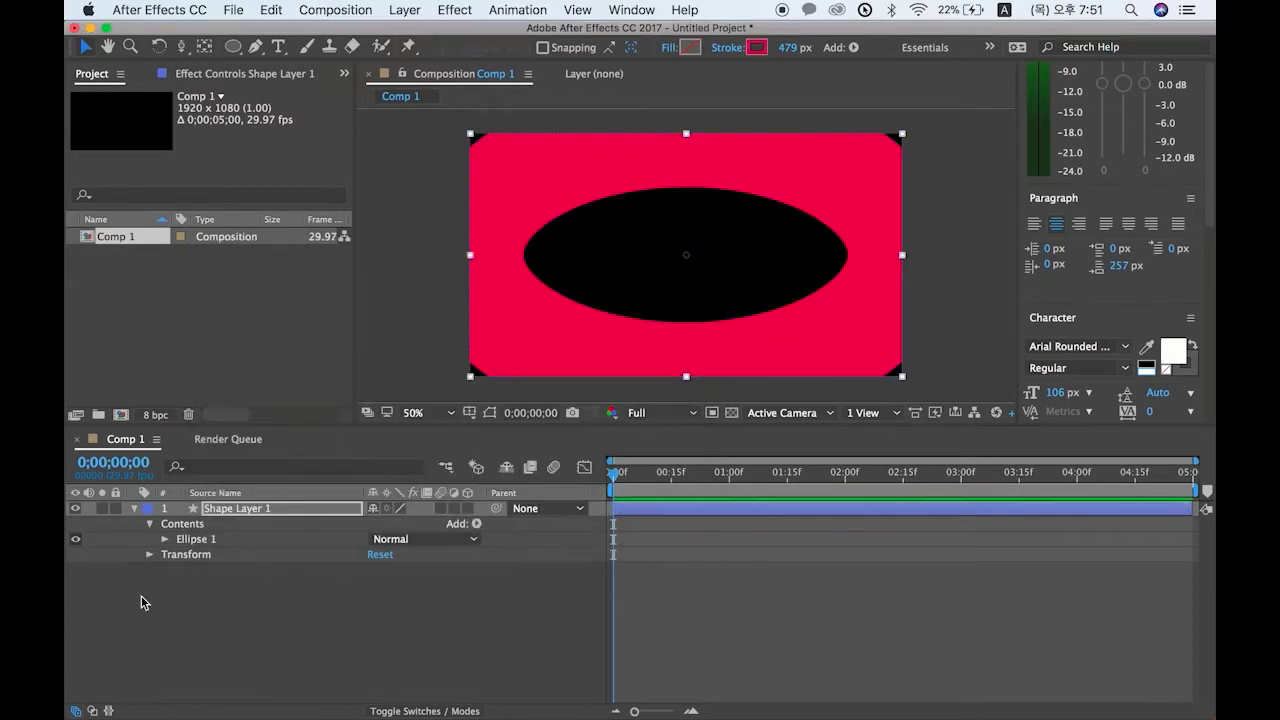
Step: Unlink the Ellipse Path 1 size proportions, set the height to 1920, and link the proportions again
{"action": "left_click", "coordinate": [166, 540]}
{"action": "left_click", "coordinate": [181, 555]}
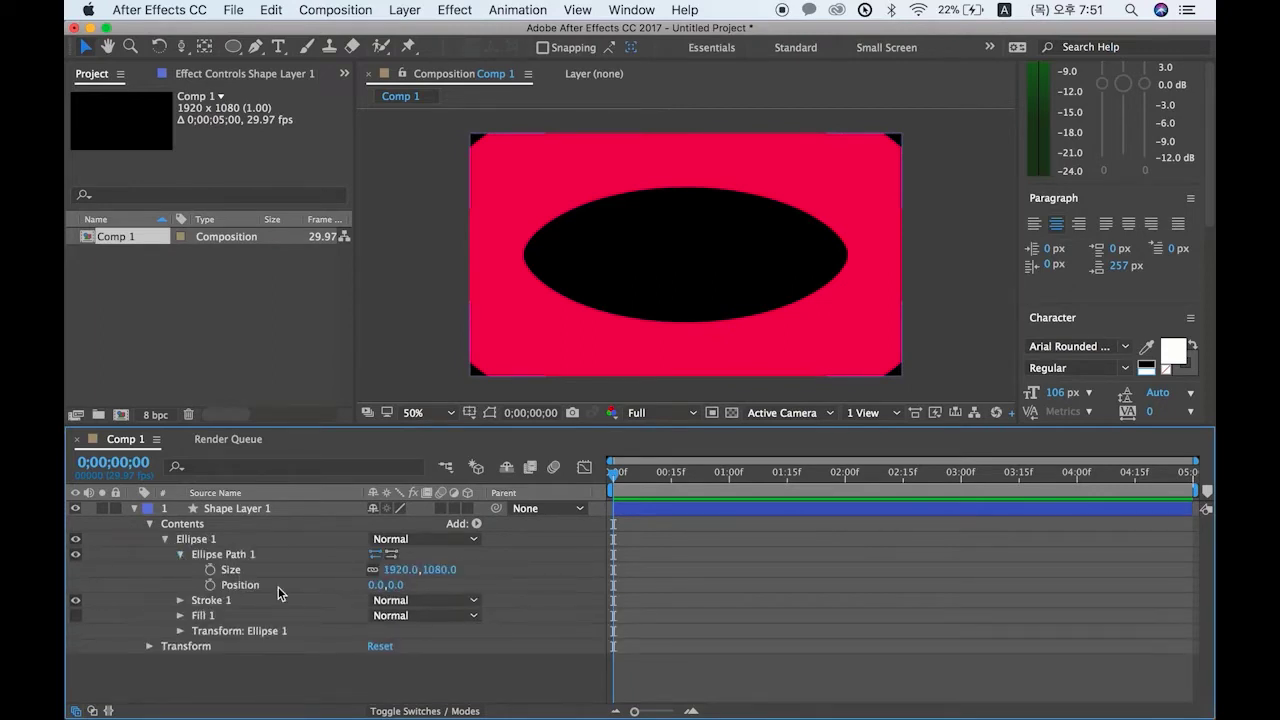
{"action": "left_click", "coordinate": [372, 569]}
{"action": "left_click", "coordinate": [440, 569]}
{"action": "type", "text": "1920"}
{"action": "key", "text": "Return"}
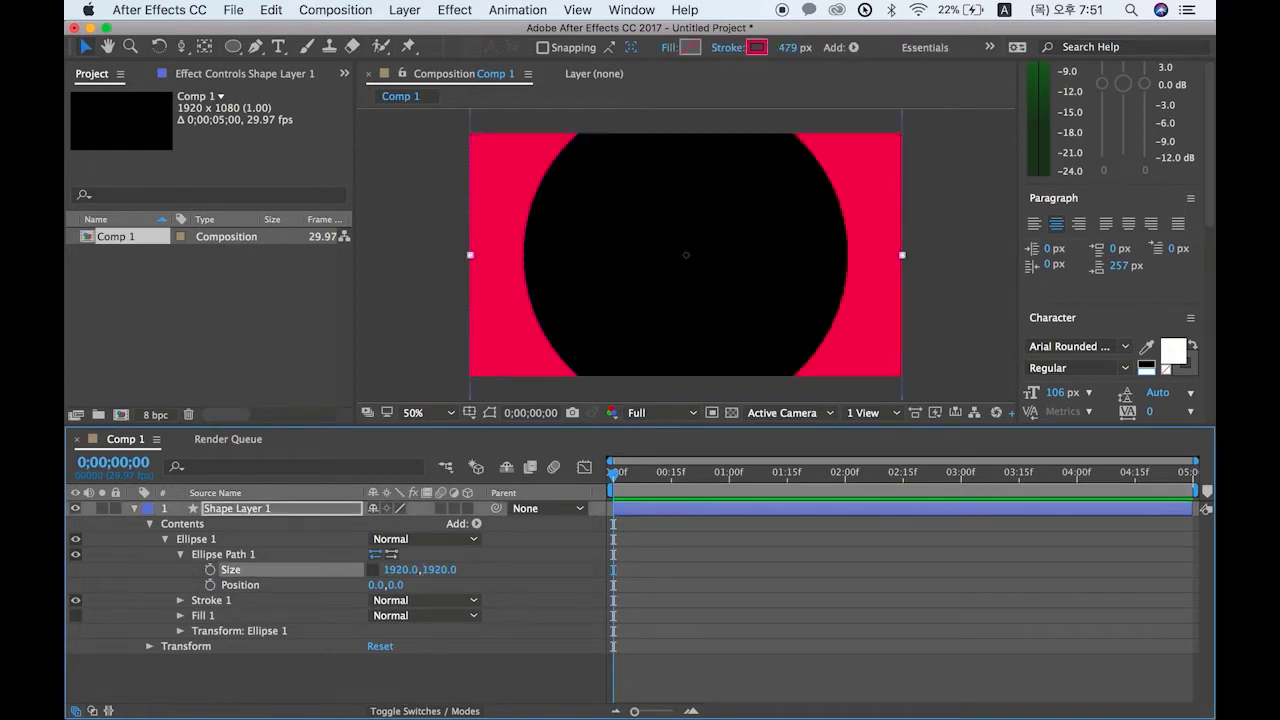
{"action": "left_click", "coordinate": [372, 569]}
{"action": "key", "text": "space"}
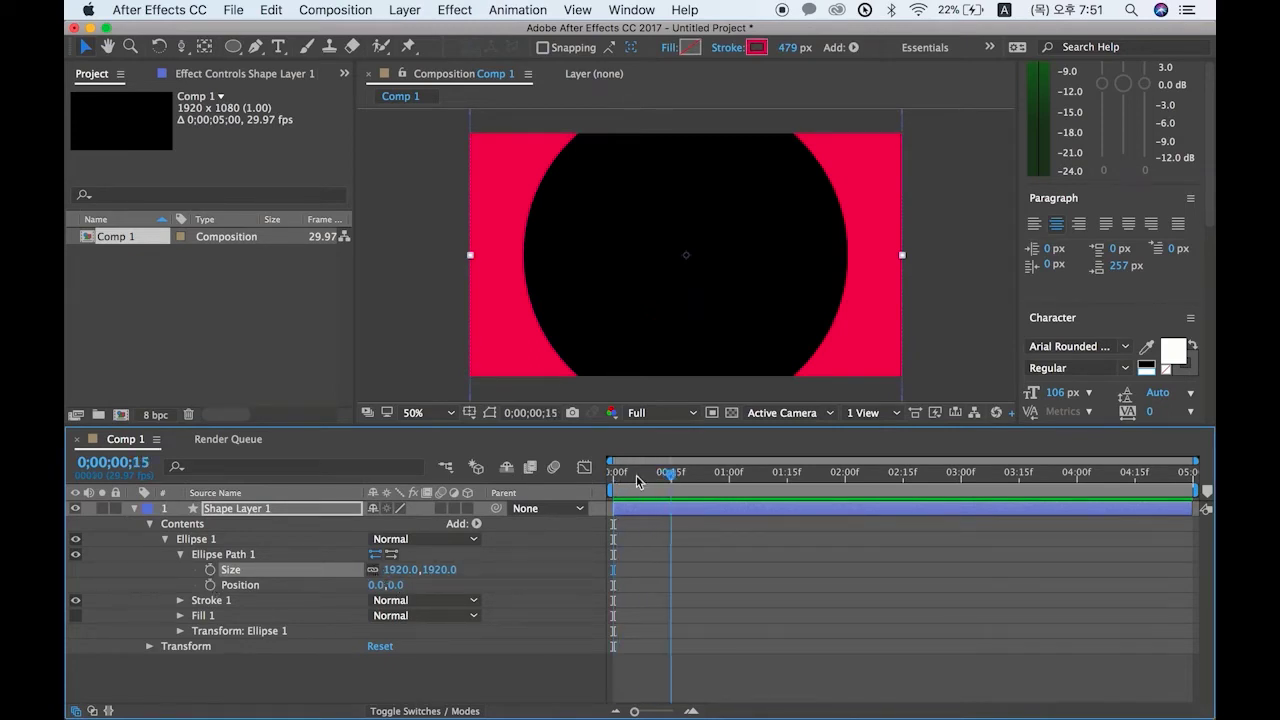
{"action": "key", "text": "space"}
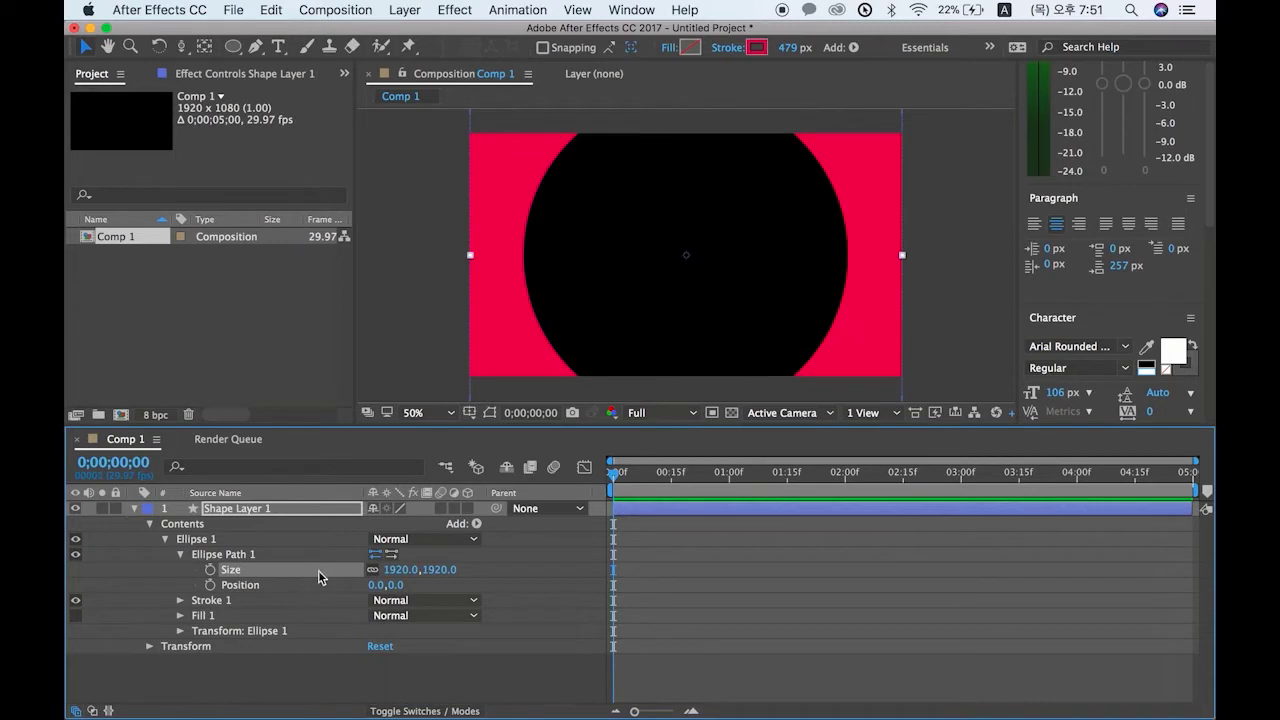
Step: Add Trim Paths to Ellipse 1 and expand its properties
{"action": "left_click", "coordinate": [477, 524]}
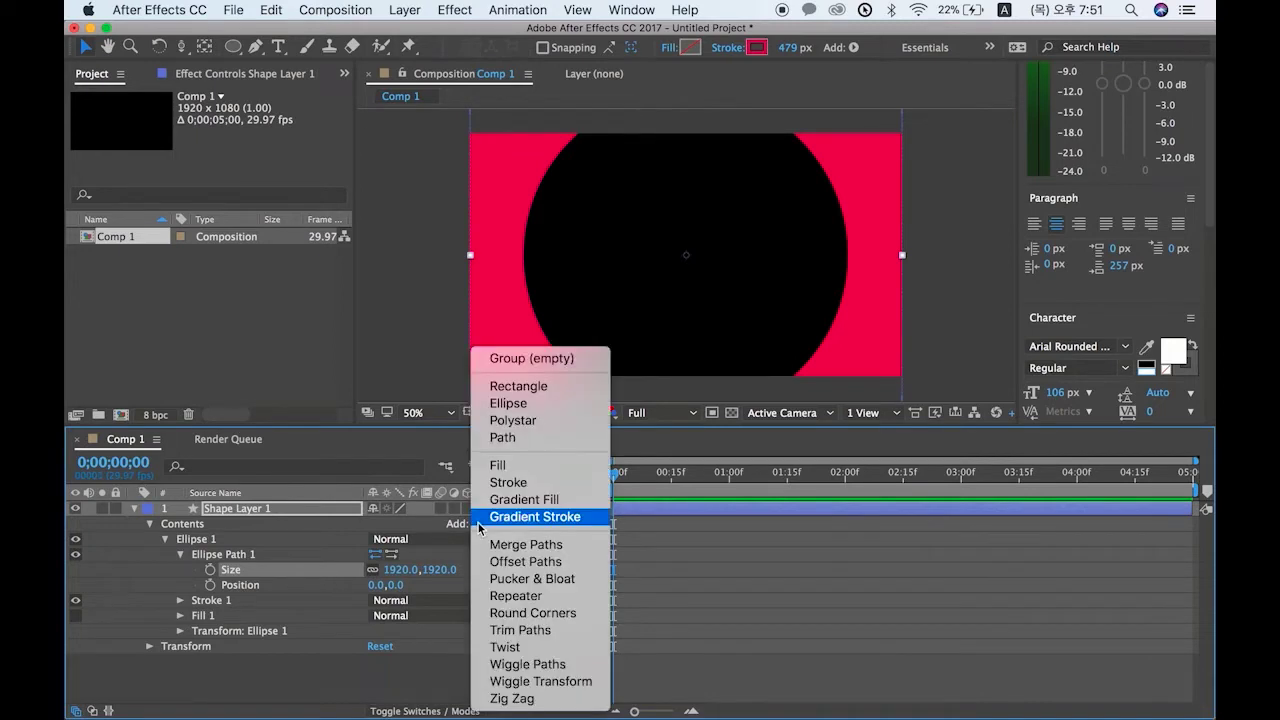
{"action": "left_click", "coordinate": [557, 634]}
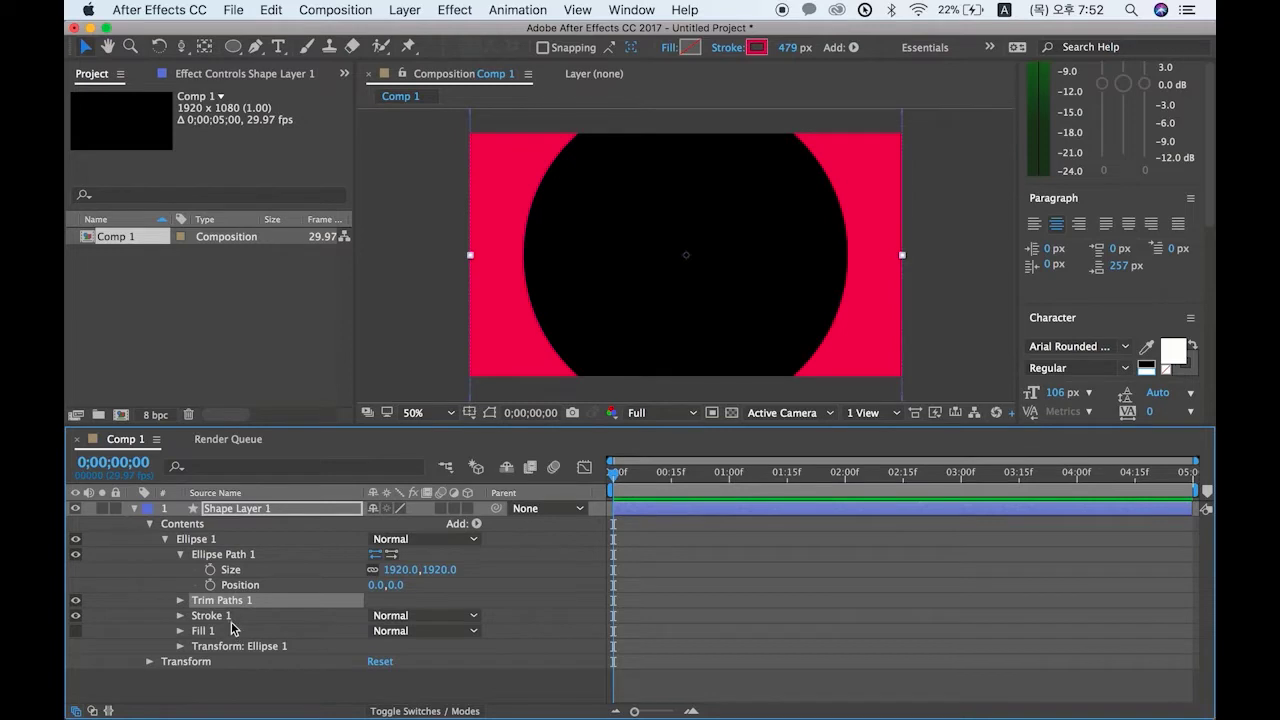
{"action": "left_click", "coordinate": [181, 600]}
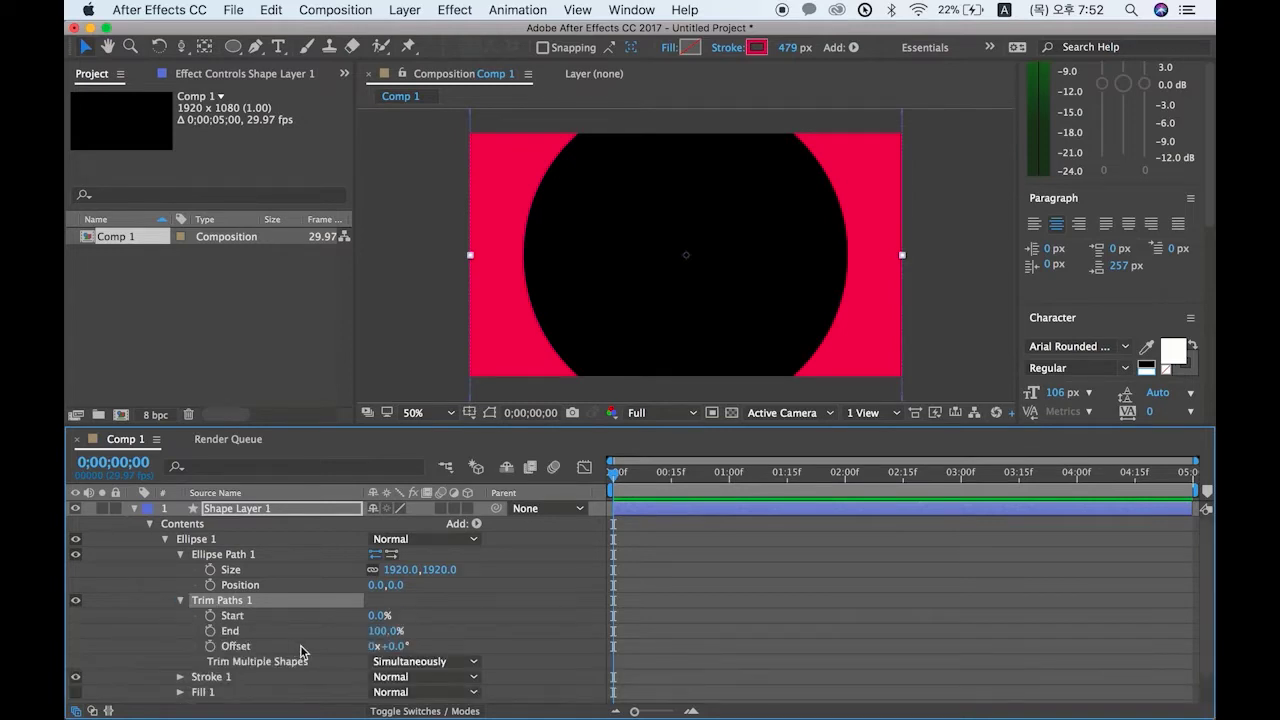
Step: Enable keyframing for the Trim Paths End property at 0;00;00;00 and set it to 0%
{"action": "left_click", "coordinate": [210, 631]}
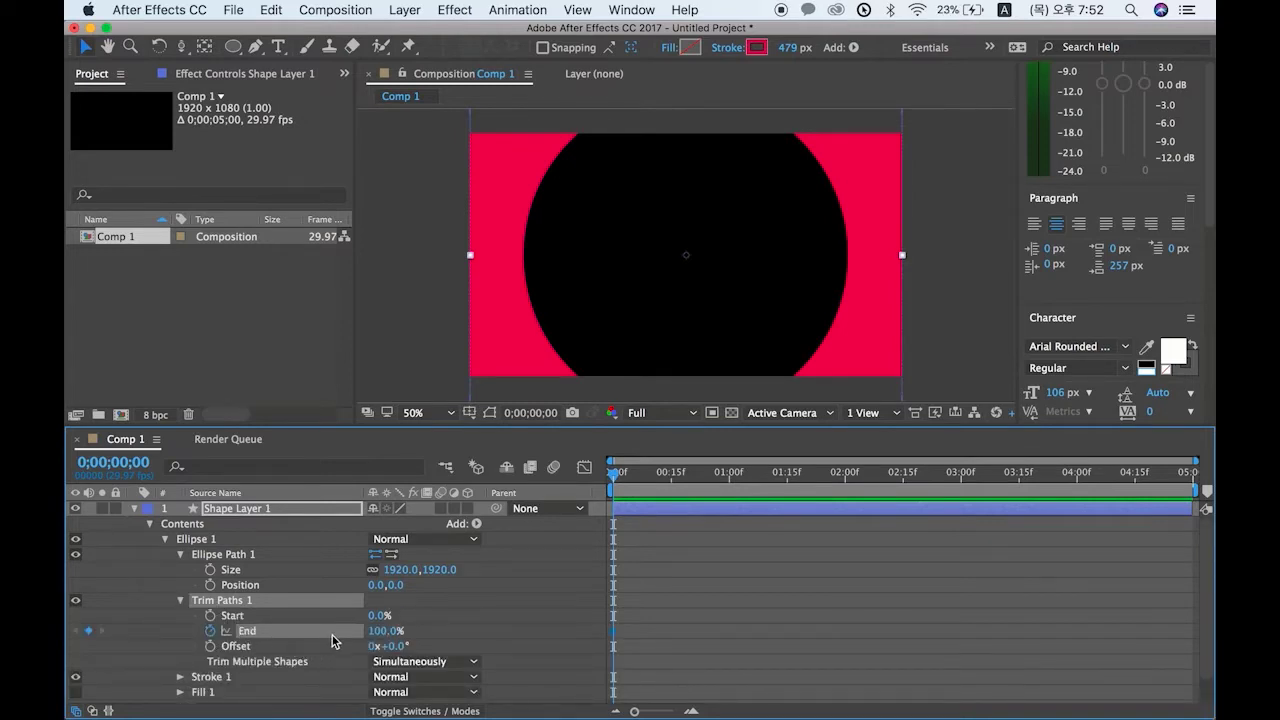
{"action": "left_click", "coordinate": [380, 634]}
{"action": "type", "text": "0"}
{"action": "key", "text": "Return"}
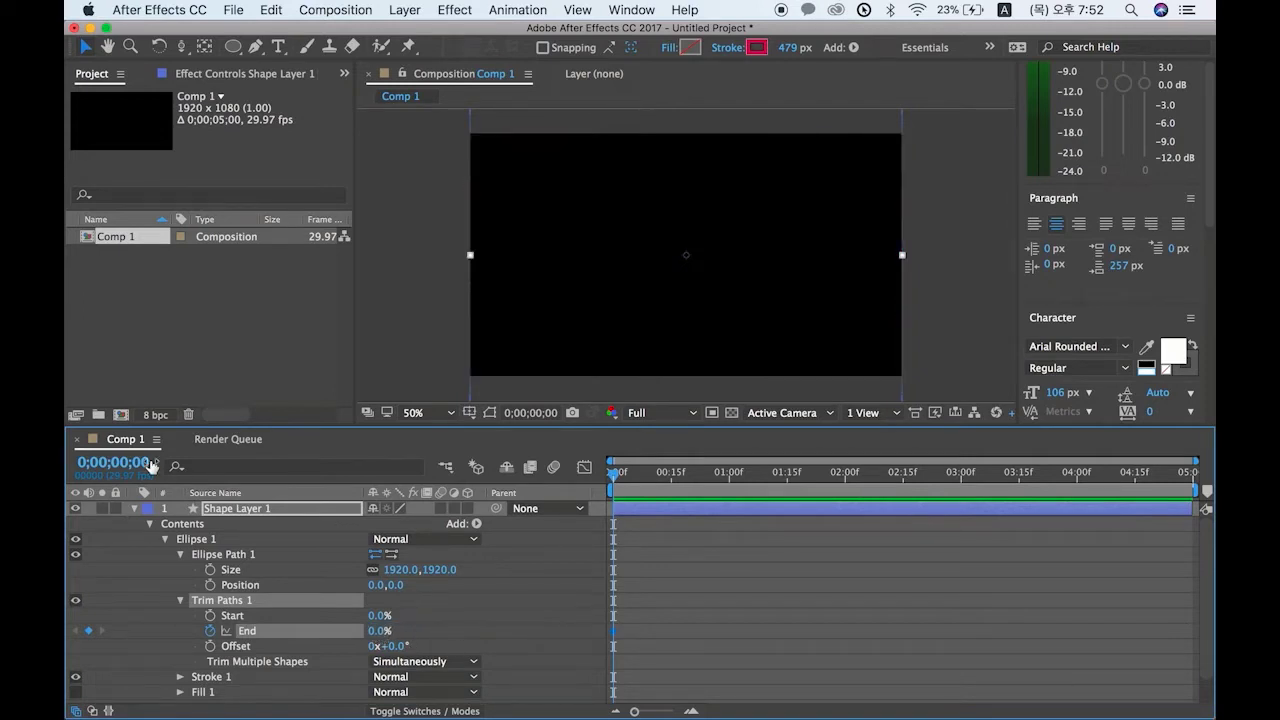
Step: Keyframe the Trim Paths End property at 100% at frame 15
{"action": "left_click", "coordinate": [113, 462]}
{"action": "type", "text": "15"}
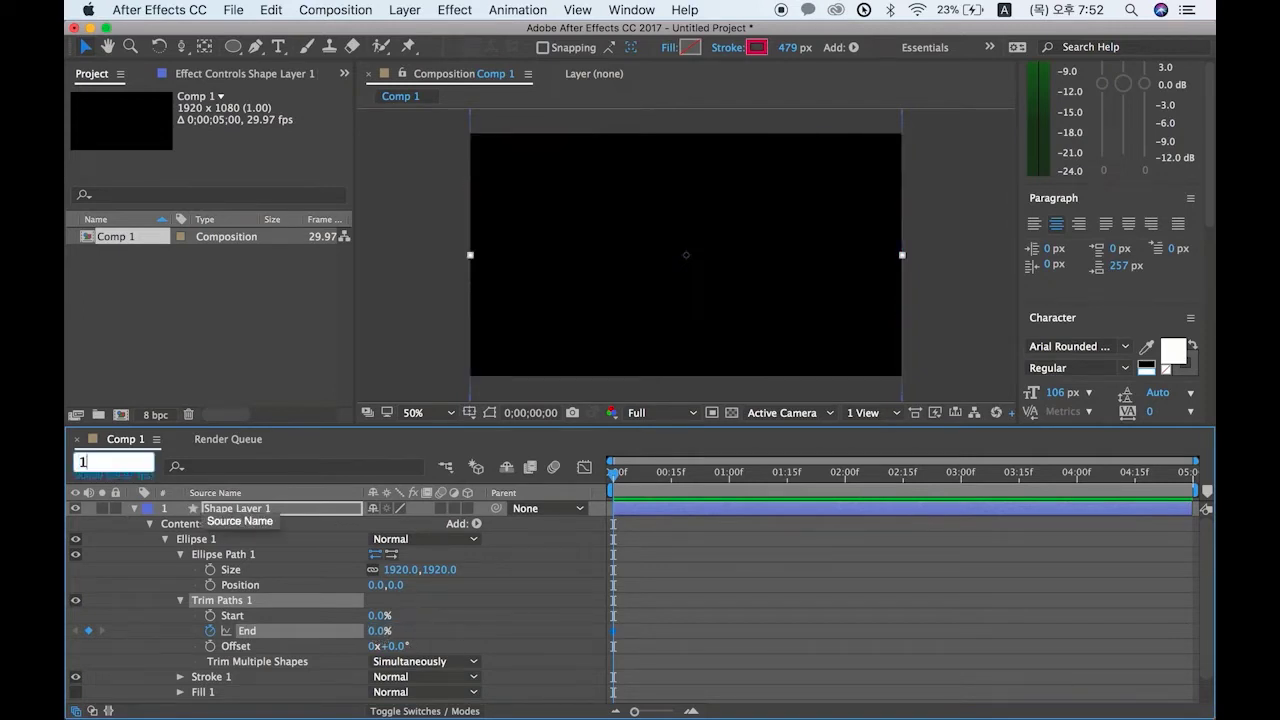
{"action": "key", "text": "Return"}
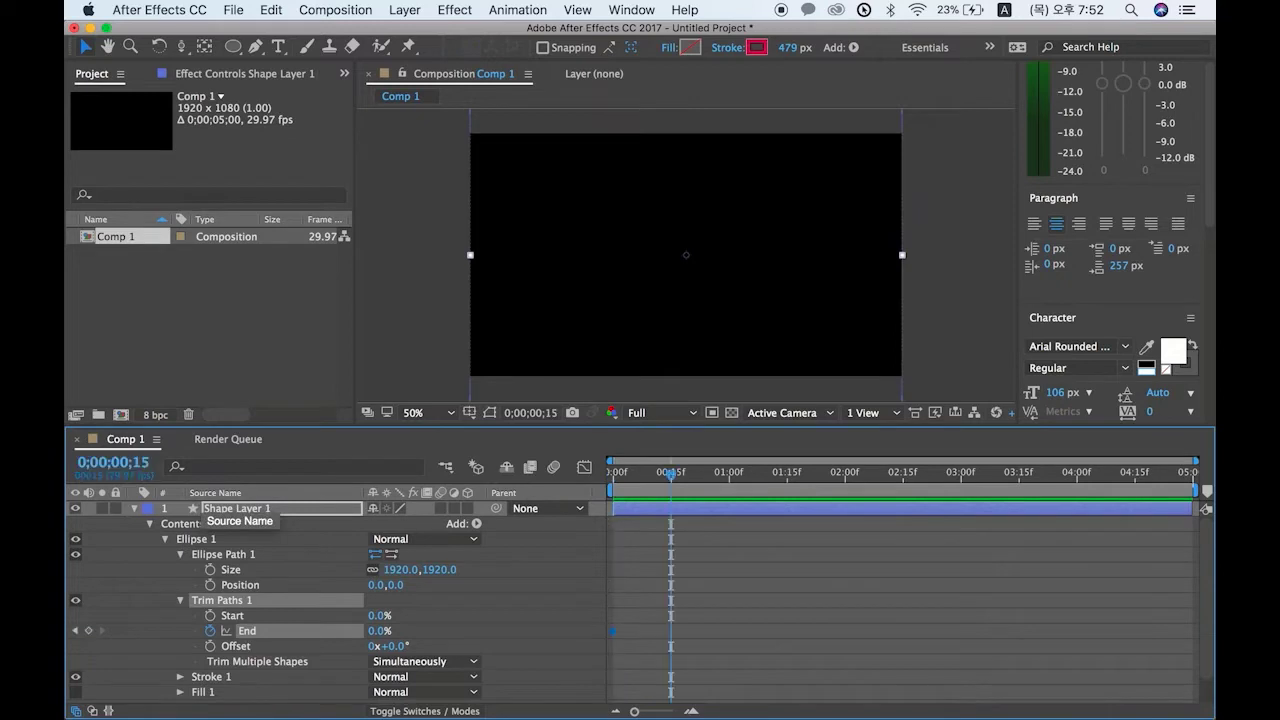
{"action": "left_click", "coordinate": [378, 632]}
{"action": "type", "text": "100"}
{"action": "key", "text": "Return"}
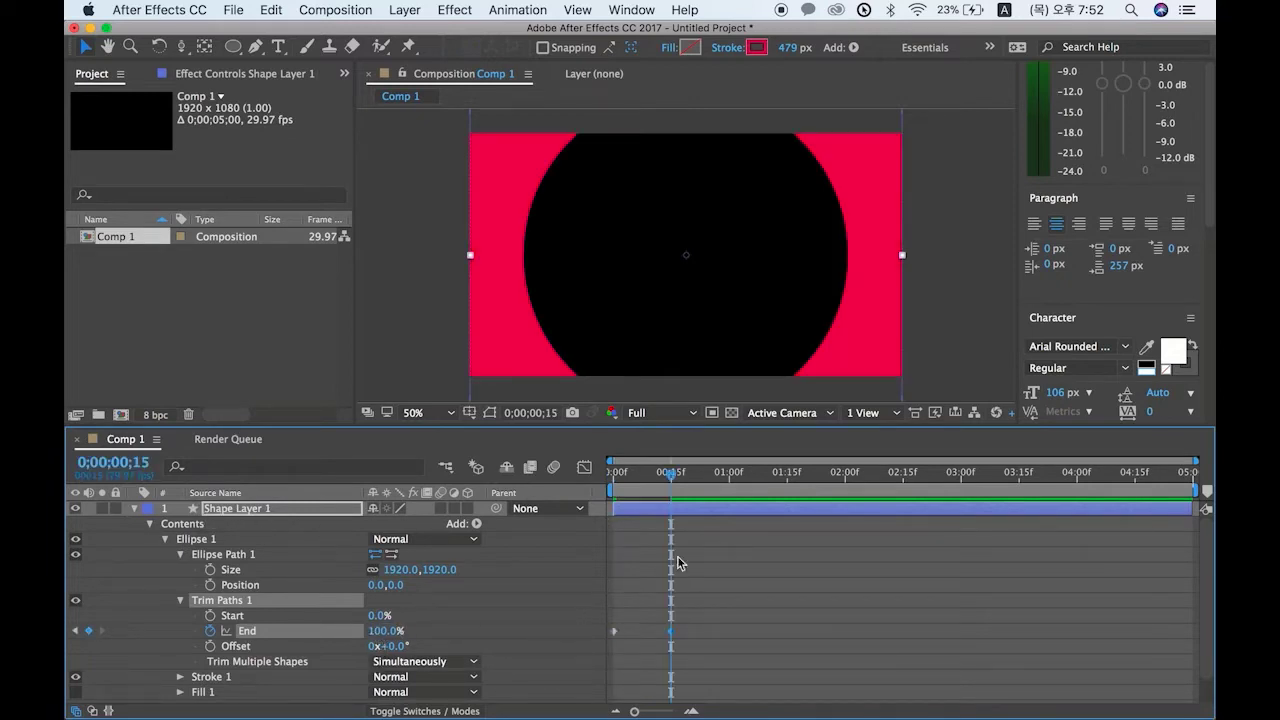
Step: Set the Line Cap of Stroke 1 to Round Cap, viewing the partly drawn stroke at 0;00;00;11
{"action": "mouse_move", "coordinate": [671, 474]}
{"action": "left_mouse_down"}
{"action": "mouse_move", "coordinate": [604, 484]}
{"action": "mouse_move", "coordinate": [655, 487]}
{"action": "left_mouse_up"}
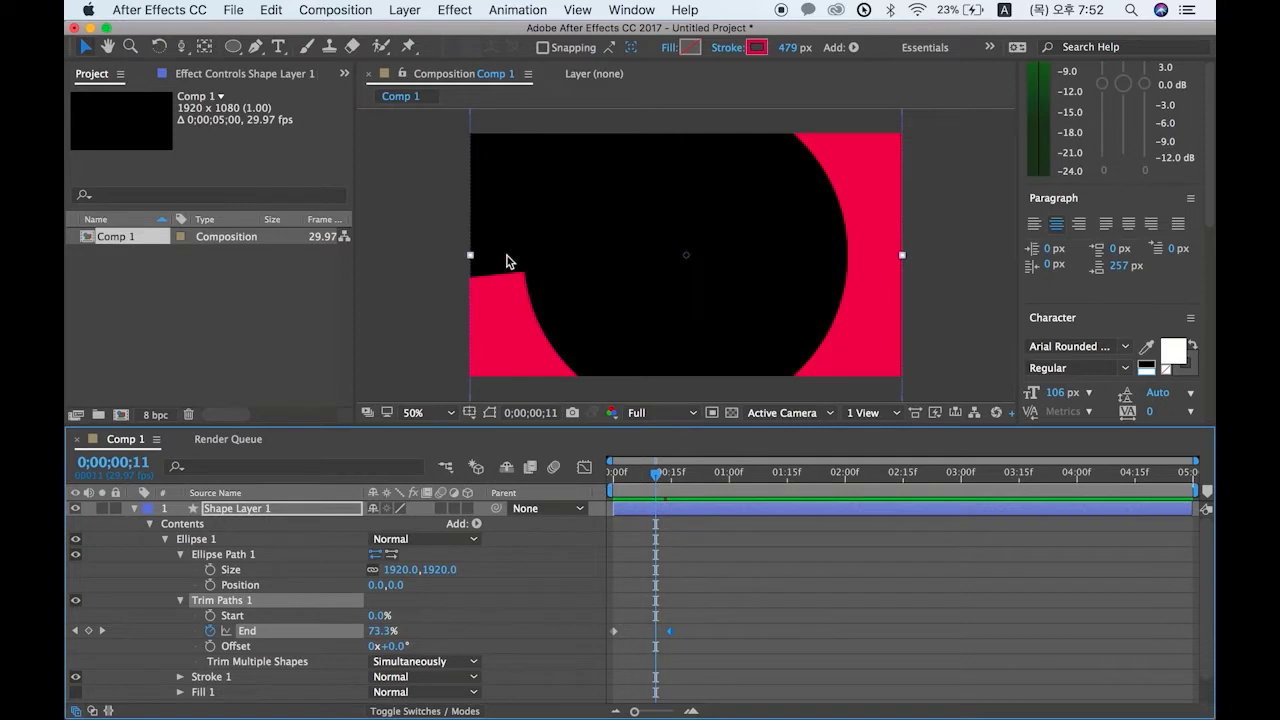
{"action": "left_click", "coordinate": [181, 601]}
{"action": "left_click", "coordinate": [181, 554]}
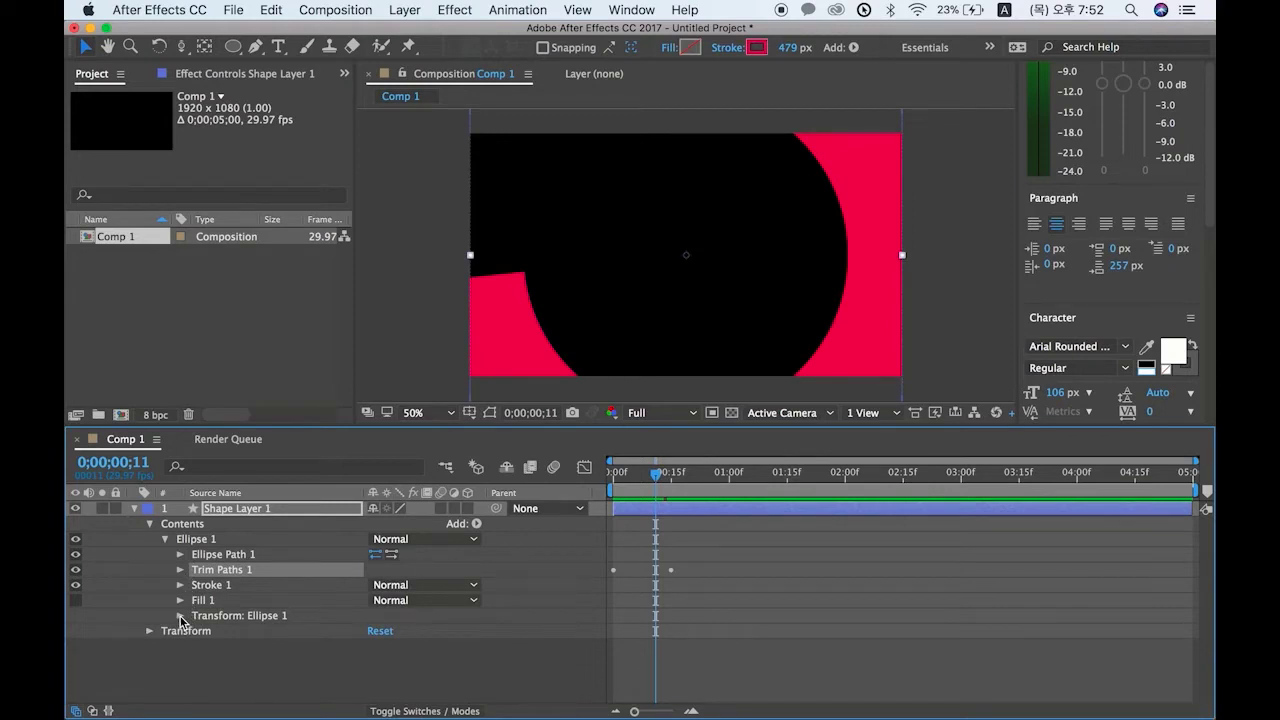
{"action": "left_click", "coordinate": [180, 586]}
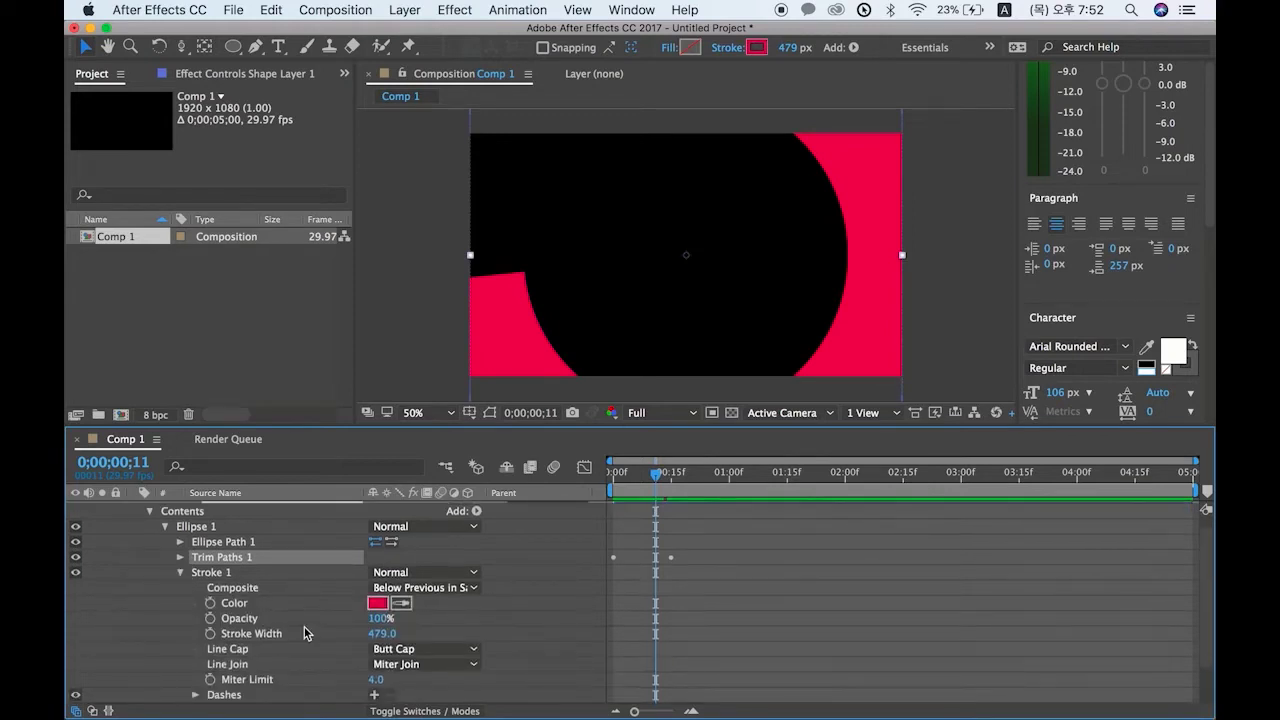
{"action": "left_click", "coordinate": [441, 650]}
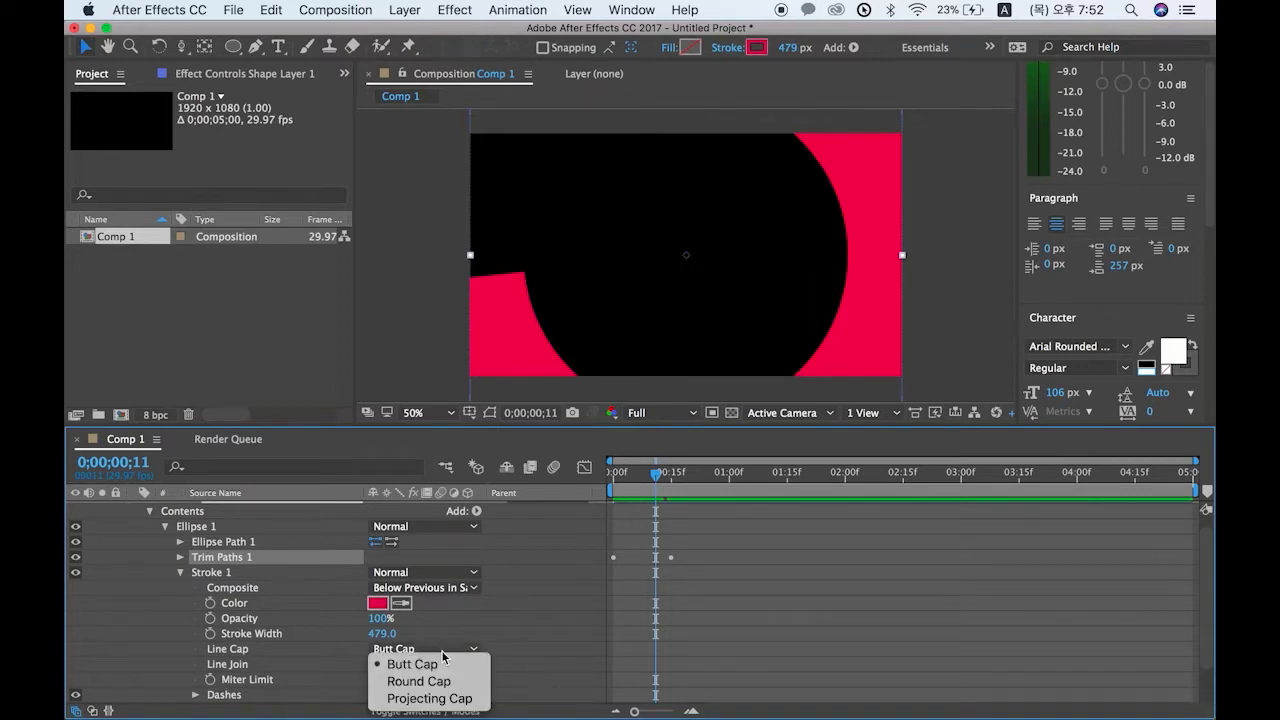
{"action": "left_click", "coordinate": [381, 687]}
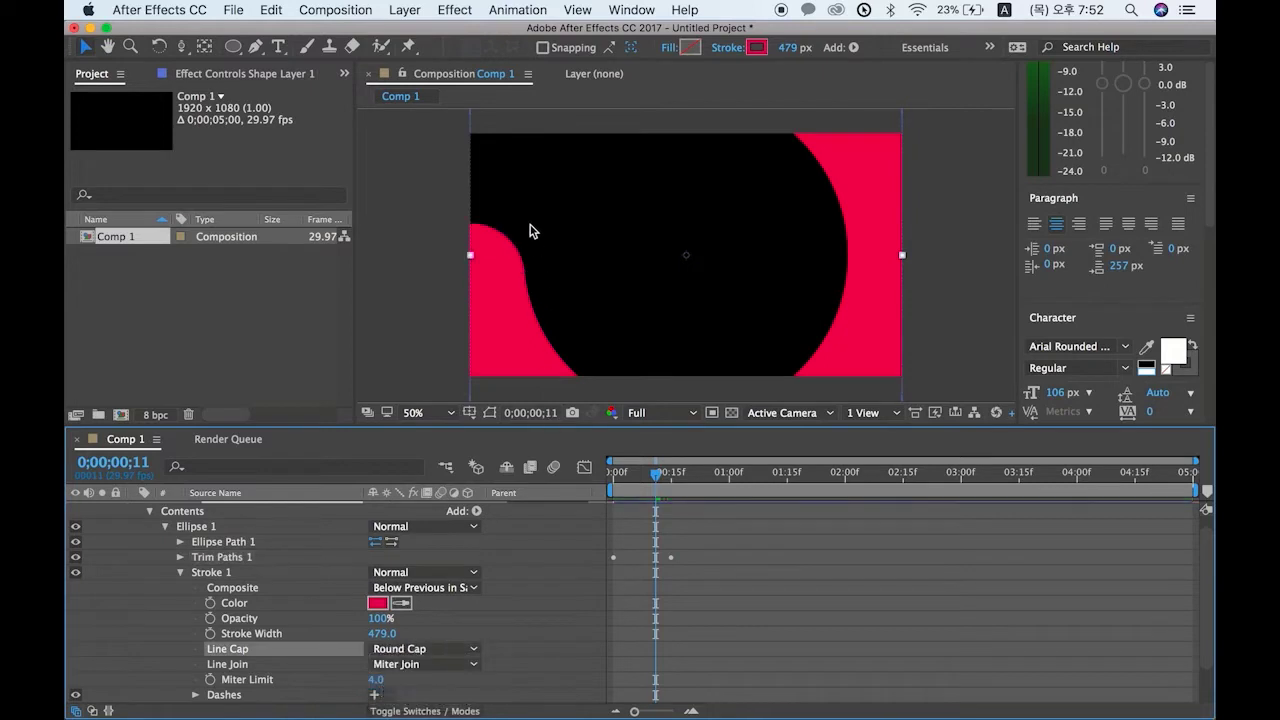
Step: Set the Stroke Width of Stroke 1 to 500 with the playhead at 0;00;00;15
{"action": "mouse_move", "coordinate": [655, 471]}
{"action": "left_mouse_down"}
{"action": "mouse_move", "coordinate": [605, 478]}
{"action": "mouse_move", "coordinate": [661, 472]}
{"action": "mouse_move", "coordinate": [590, 463]}
{"action": "mouse_move", "coordinate": [671, 471]}
{"action": "left_mouse_up"}
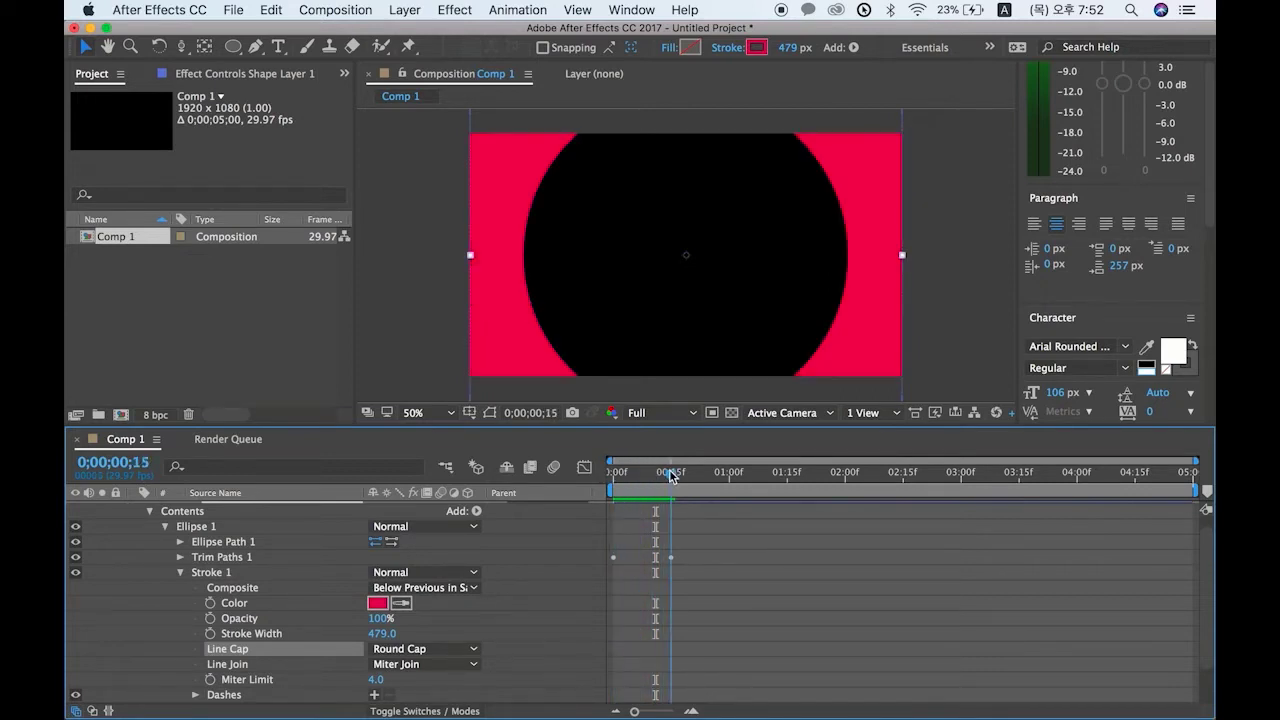
{"action": "left_click", "coordinate": [669, 562]}
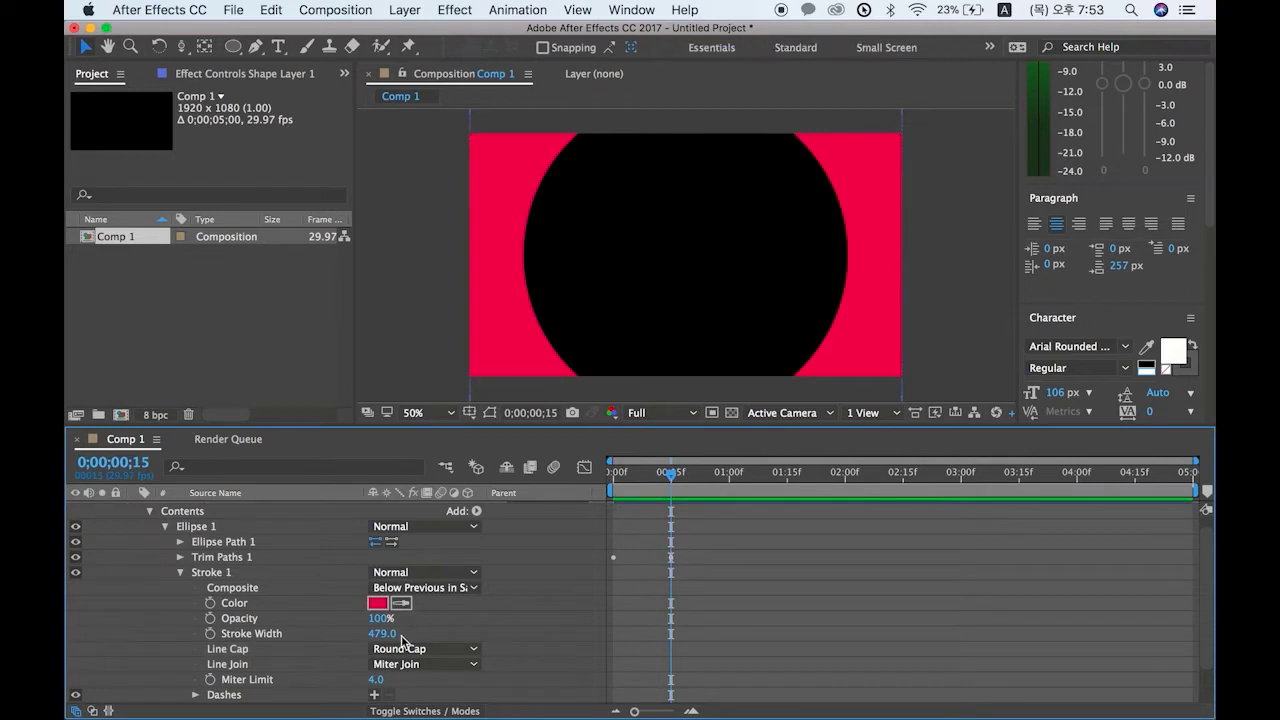
{"action": "left_click", "coordinate": [382, 635]}
{"action": "type", "text": "500"}
{"action": "key", "text": "Return"}
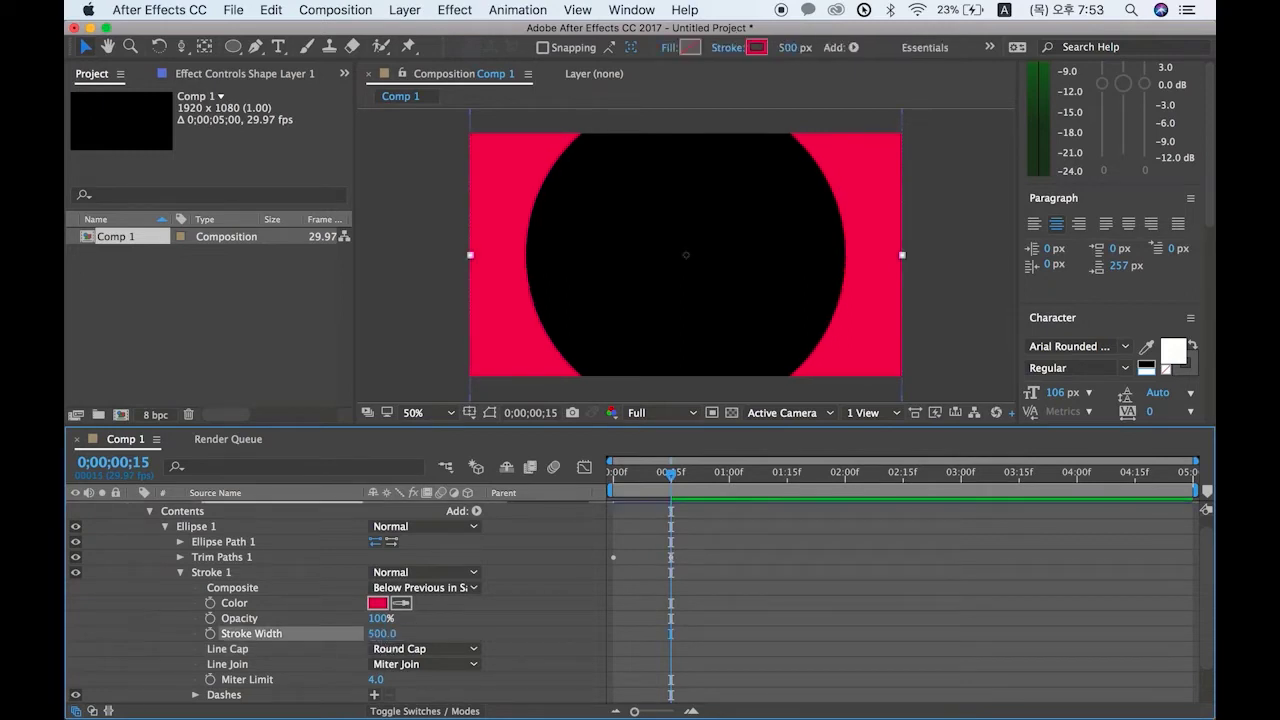
Step: Postpone the system update reminder until tomorrow and review the stroke animation between the first frame and frame 15
{"action": "left_click_drag", "start_coordinate": [670, 477], "coordinate": [612, 479]}
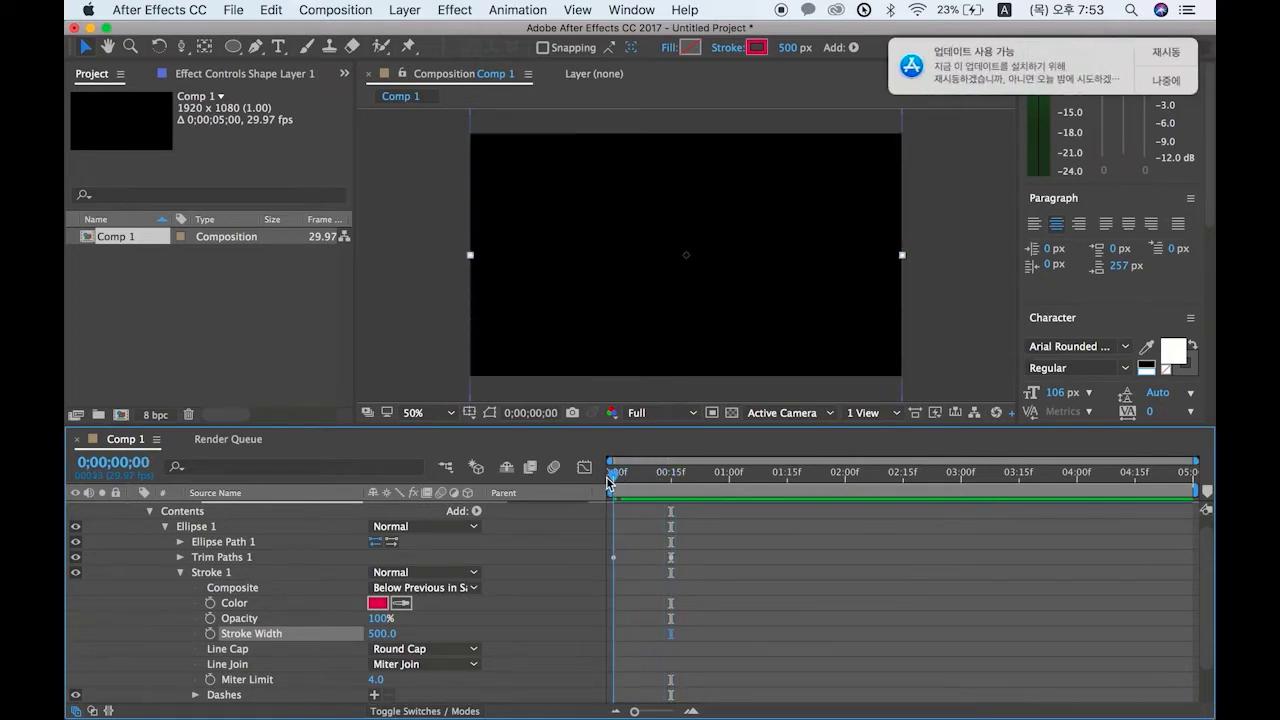
{"action": "left_click", "coordinate": [1169, 88]}
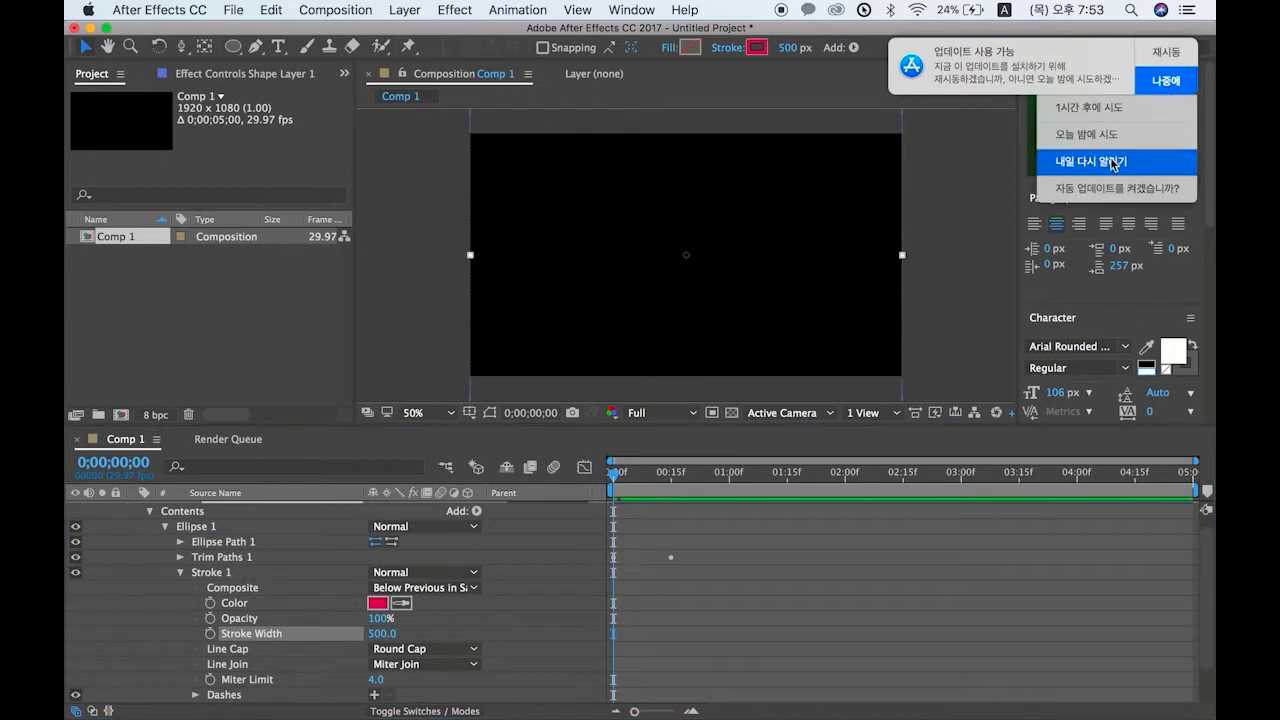
{"action": "left_click", "coordinate": [1109, 166]}
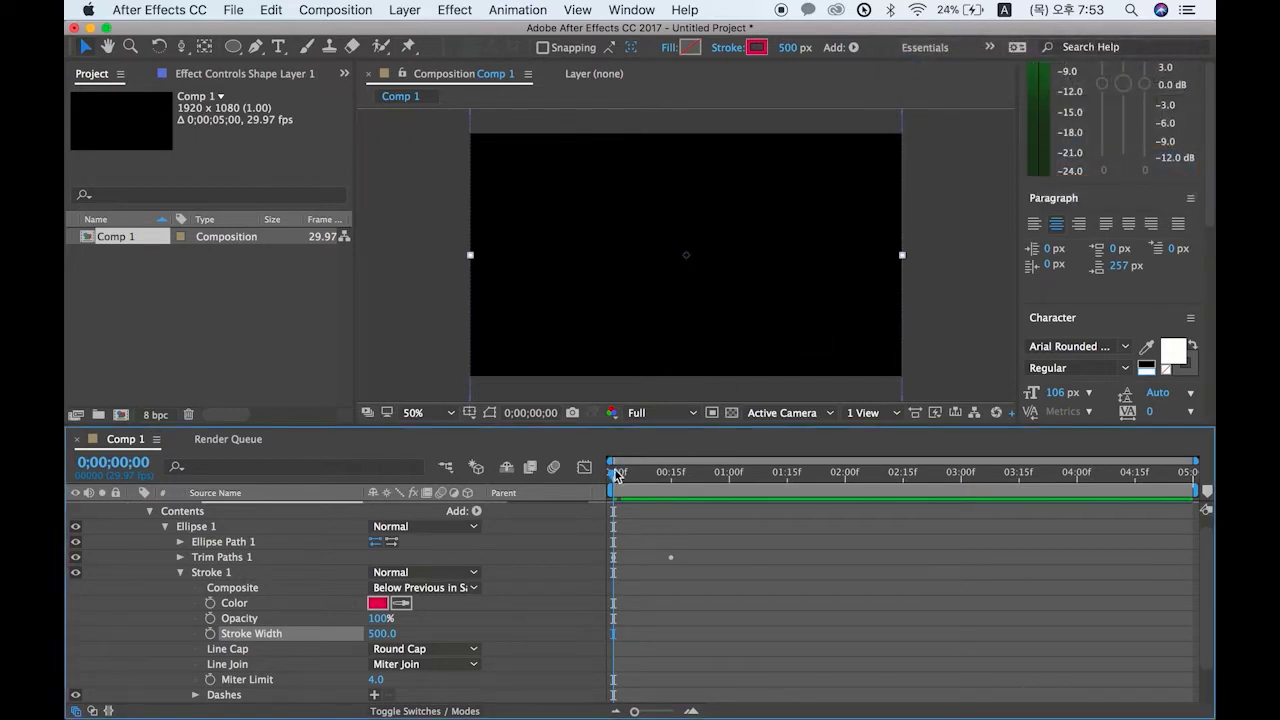
{"action": "mouse_move", "coordinate": [616, 476]}
{"action": "left_mouse_down"}
{"action": "mouse_move", "coordinate": [662, 484]}
{"action": "mouse_move", "coordinate": [607, 481]}
{"action": "mouse_move", "coordinate": [667, 478]}
{"action": "left_mouse_up"}
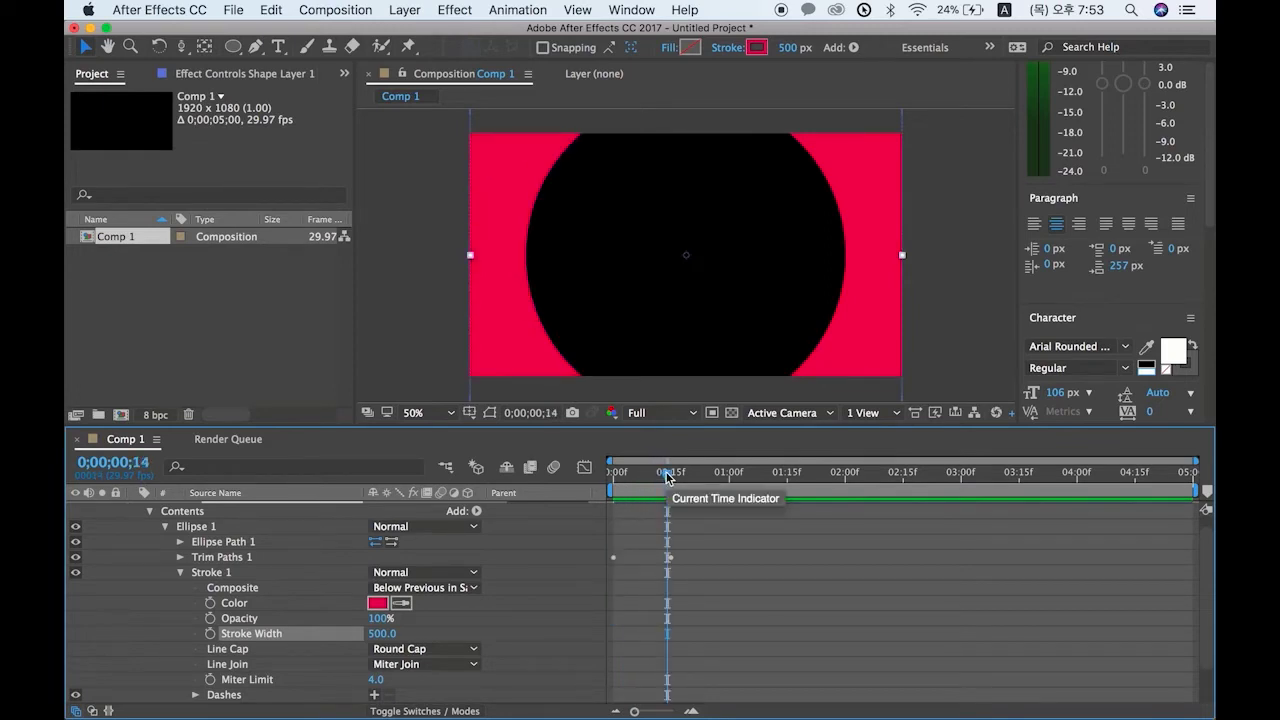
{"action": "mouse_move", "coordinate": [670, 478]}
{"action": "left_mouse_down"}
{"action": "mouse_move", "coordinate": [607, 472]}
{"action": "mouse_move", "coordinate": [674, 477]}
{"action": "mouse_move", "coordinate": [612, 475]}
{"action": "mouse_move", "coordinate": [660, 481]}
{"action": "left_mouse_up"}
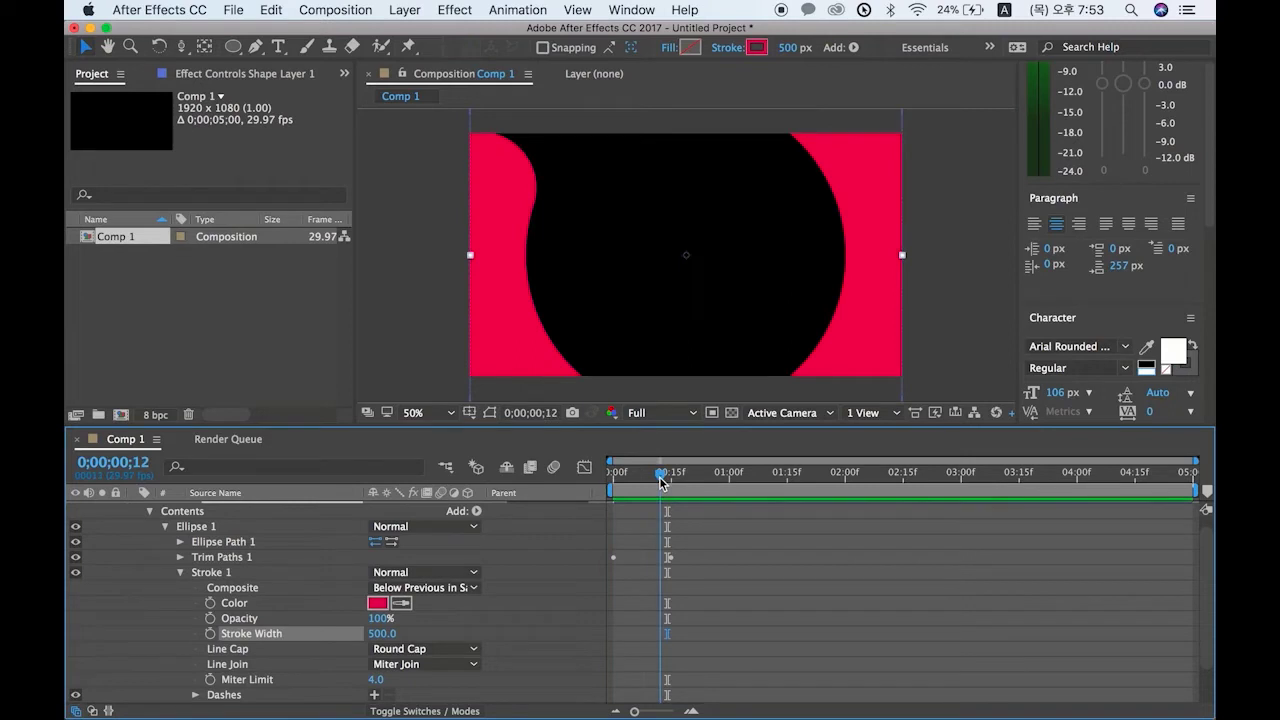
{"action": "mouse_move", "coordinate": [660, 481]}
{"action": "left_mouse_down"}
{"action": "mouse_move", "coordinate": [612, 477]}
{"action": "mouse_move", "coordinate": [660, 486]}
{"action": "left_mouse_up"}
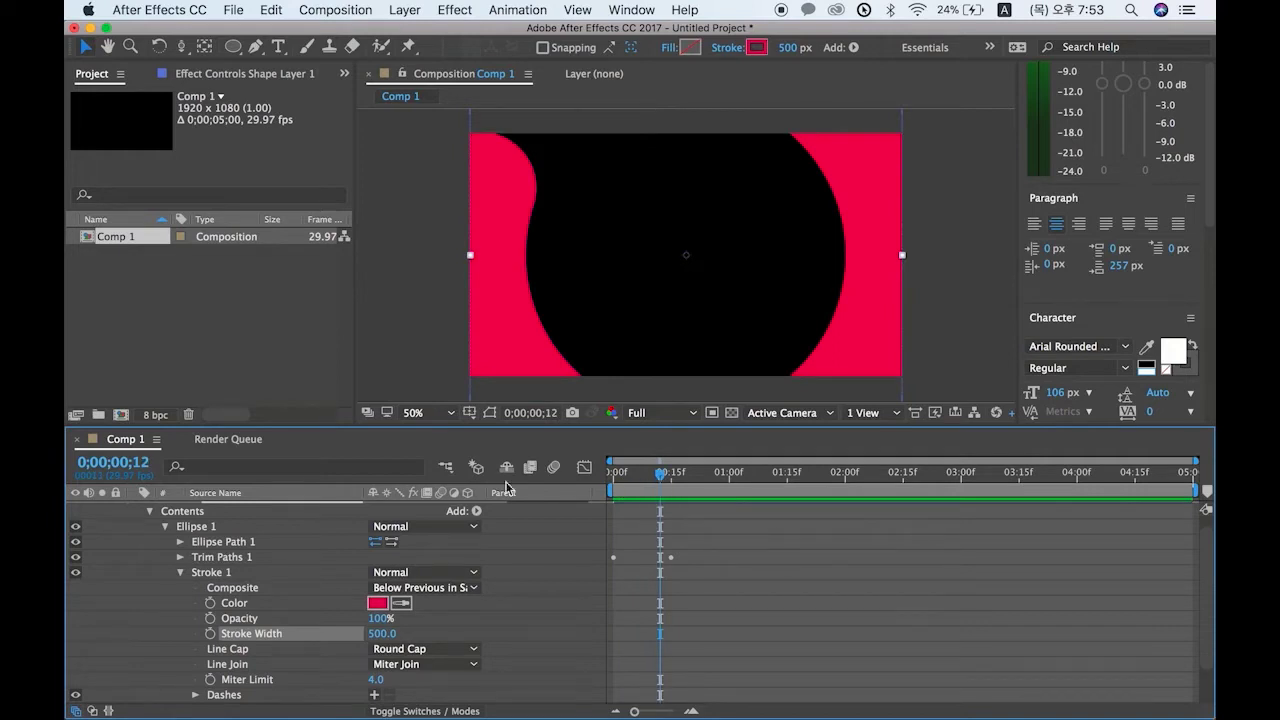
Step: Collapse the Stroke 1 properties and select Shape Layer 1
{"action": "left_click", "coordinate": [181, 574]}
{"action": "left_click", "coordinate": [212, 587]}
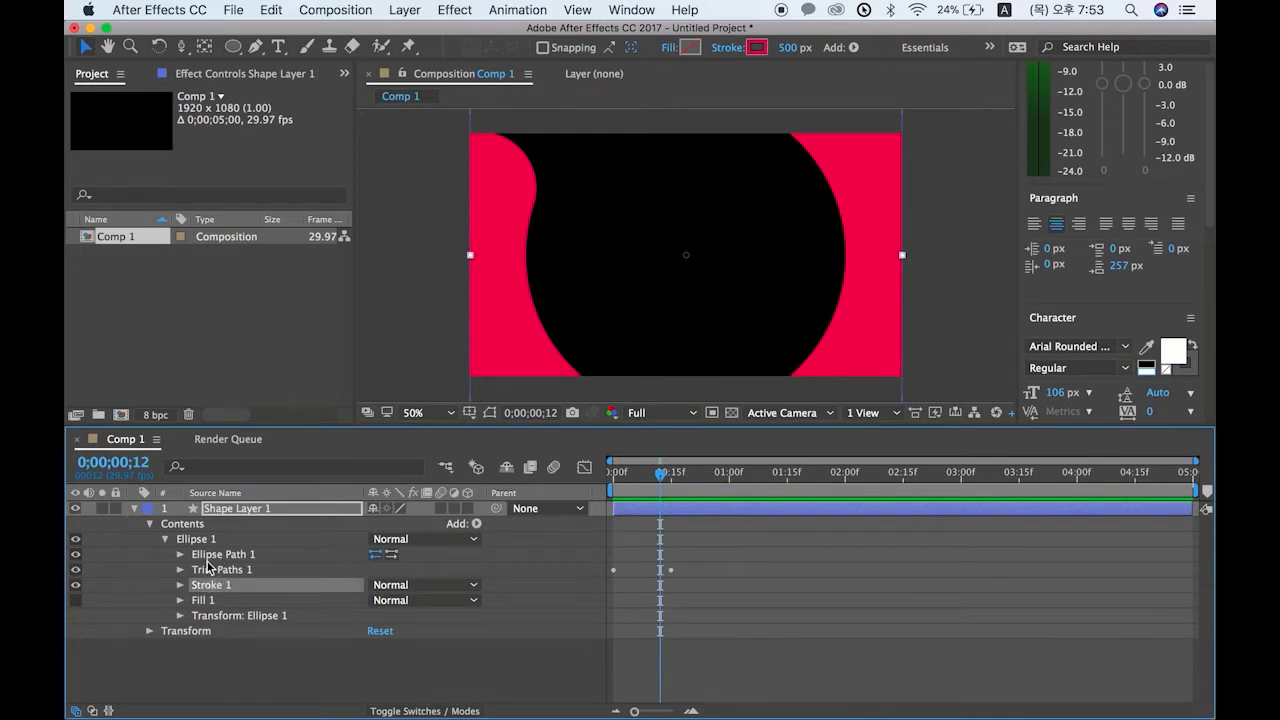
{"action": "left_click", "coordinate": [228, 510]}
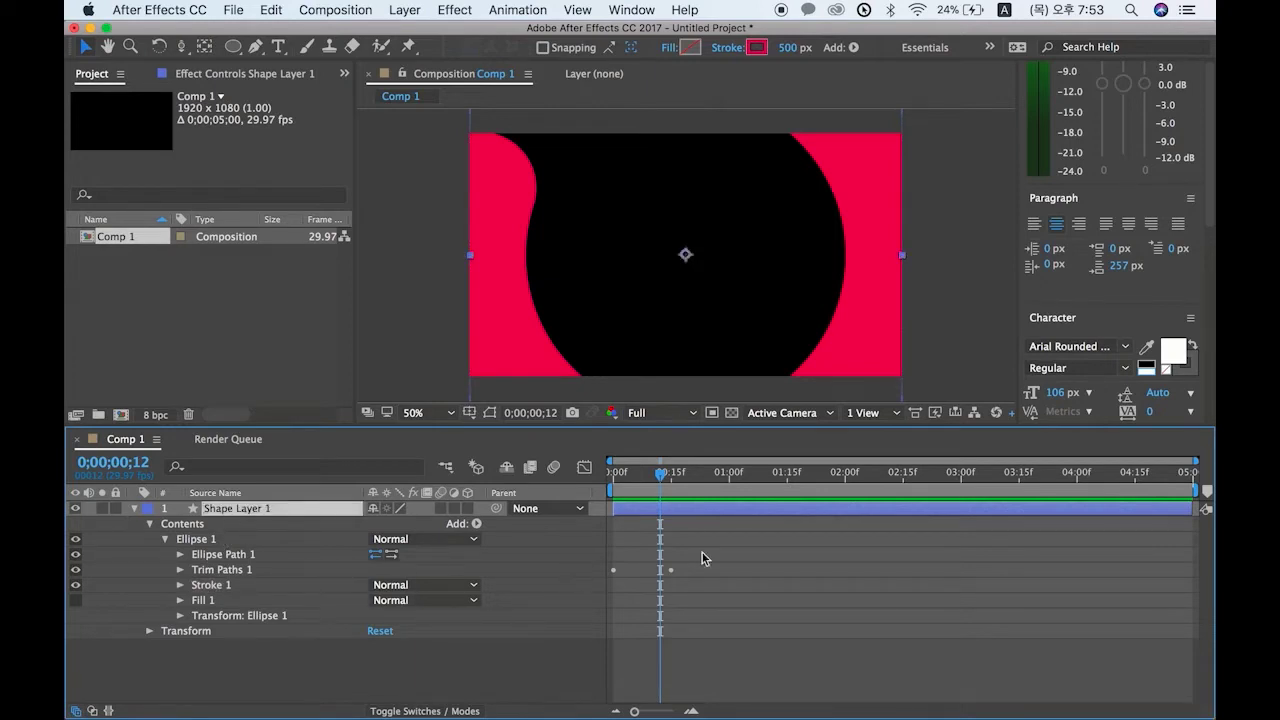
Step: Reveal the Scale property of Shape Layer 1 and keyframe it at 0% on the first frame, 0;00;00;00
{"action": "mouse_move", "coordinate": [661, 480]}
{"action": "left_mouse_down"}
{"action": "mouse_move", "coordinate": [614, 478]}
{"action": "mouse_move", "coordinate": [673, 483]}
{"action": "left_mouse_up"}
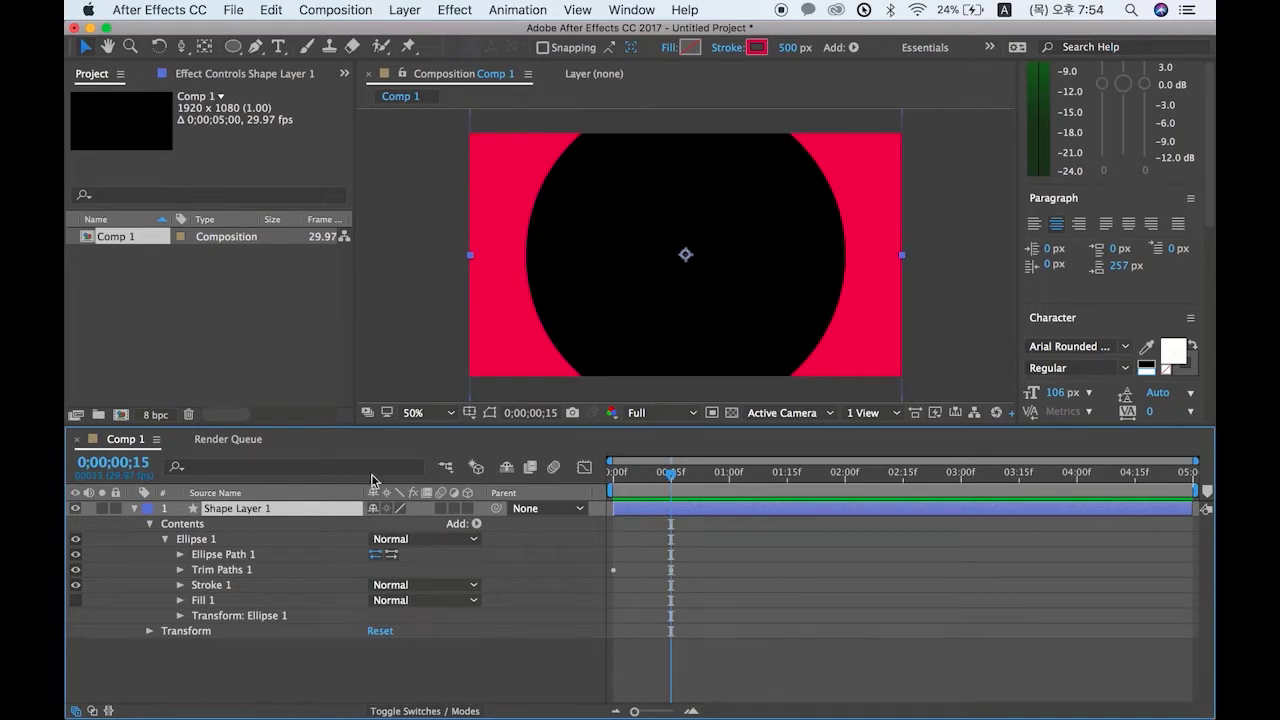
{"action": "key", "text": "s"}
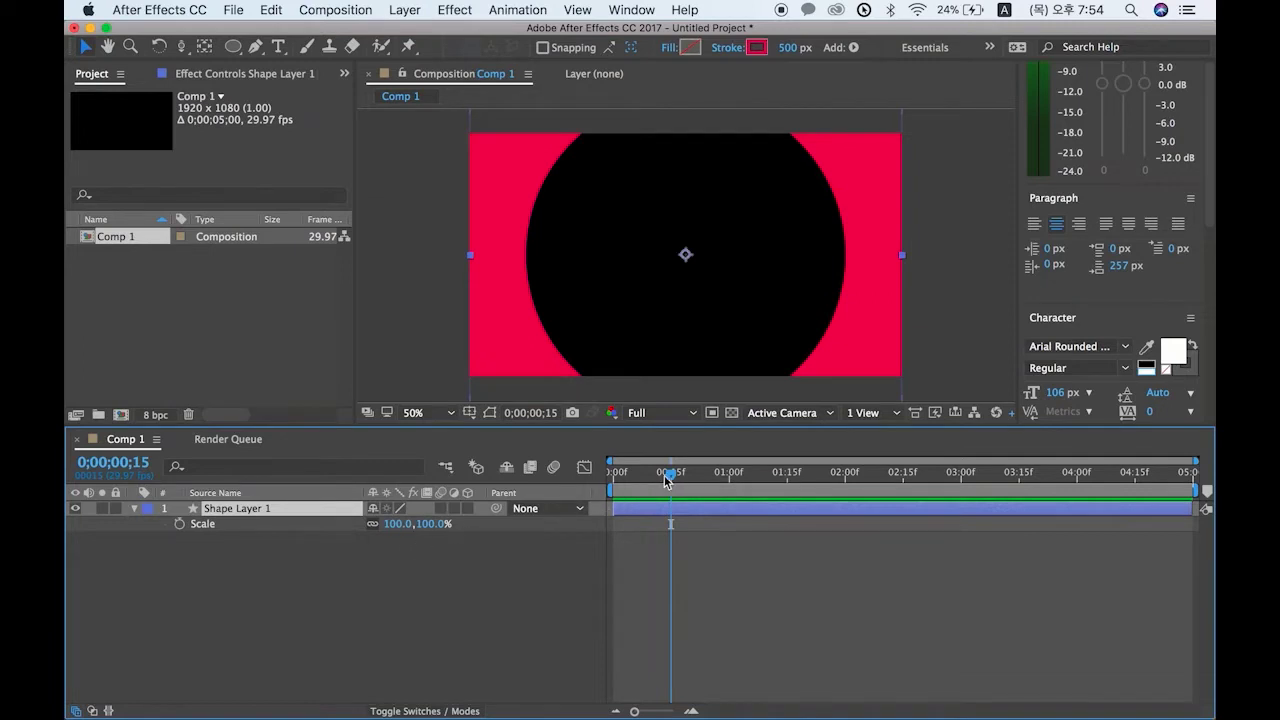
{"action": "left_click_drag", "start_coordinate": [672, 481], "coordinate": [613, 486]}
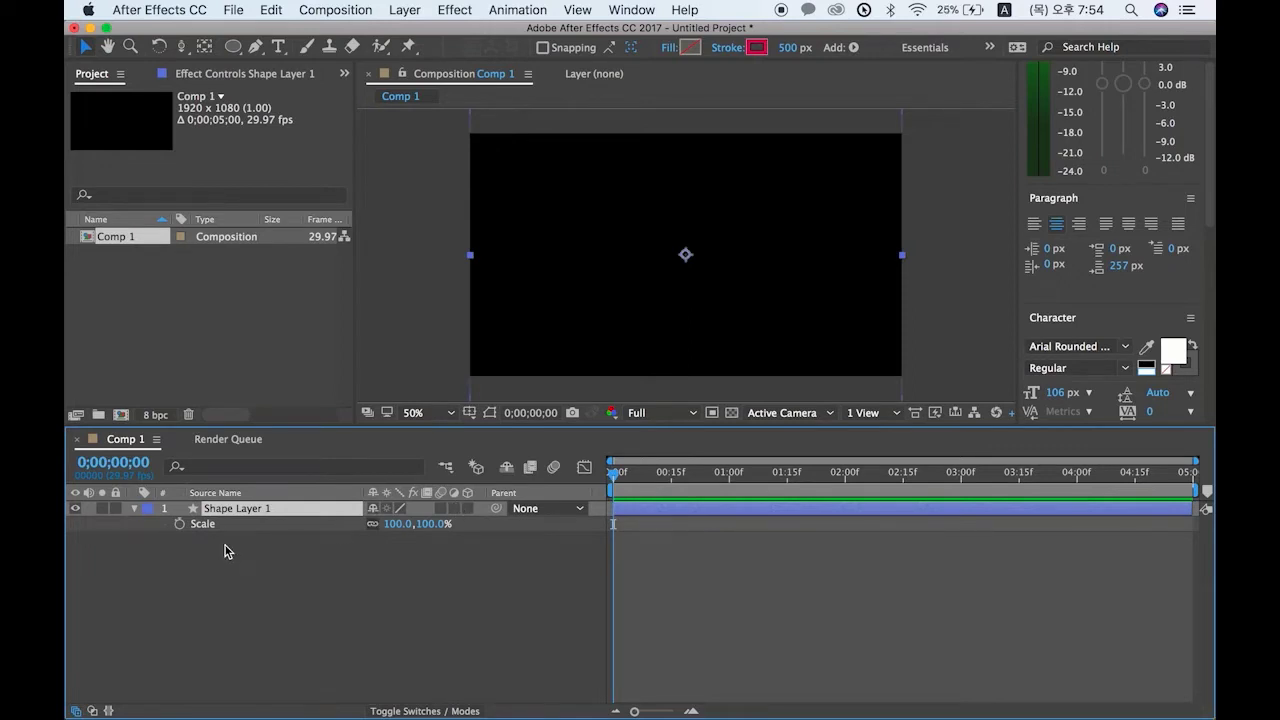
{"action": "left_click", "coordinate": [180, 524]}
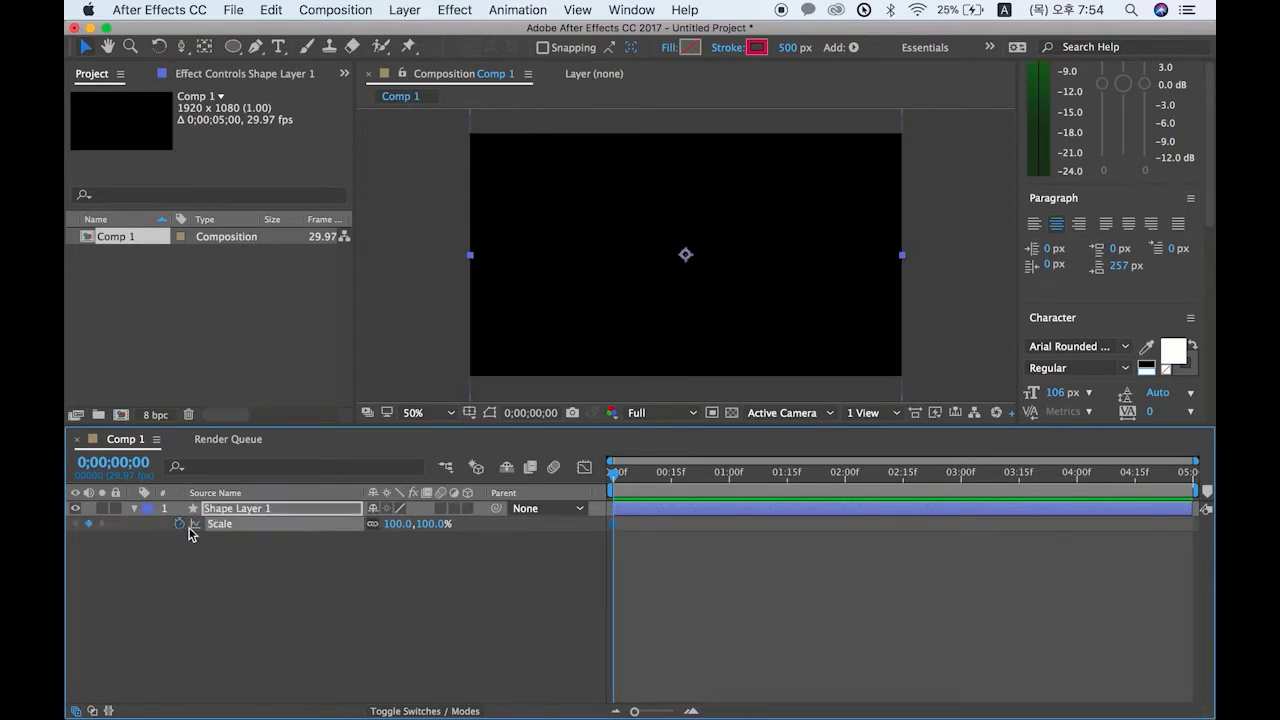
{"action": "left_click", "coordinate": [398, 524]}
{"action": "type", "text": "0"}
{"action": "key", "text": "Return"}
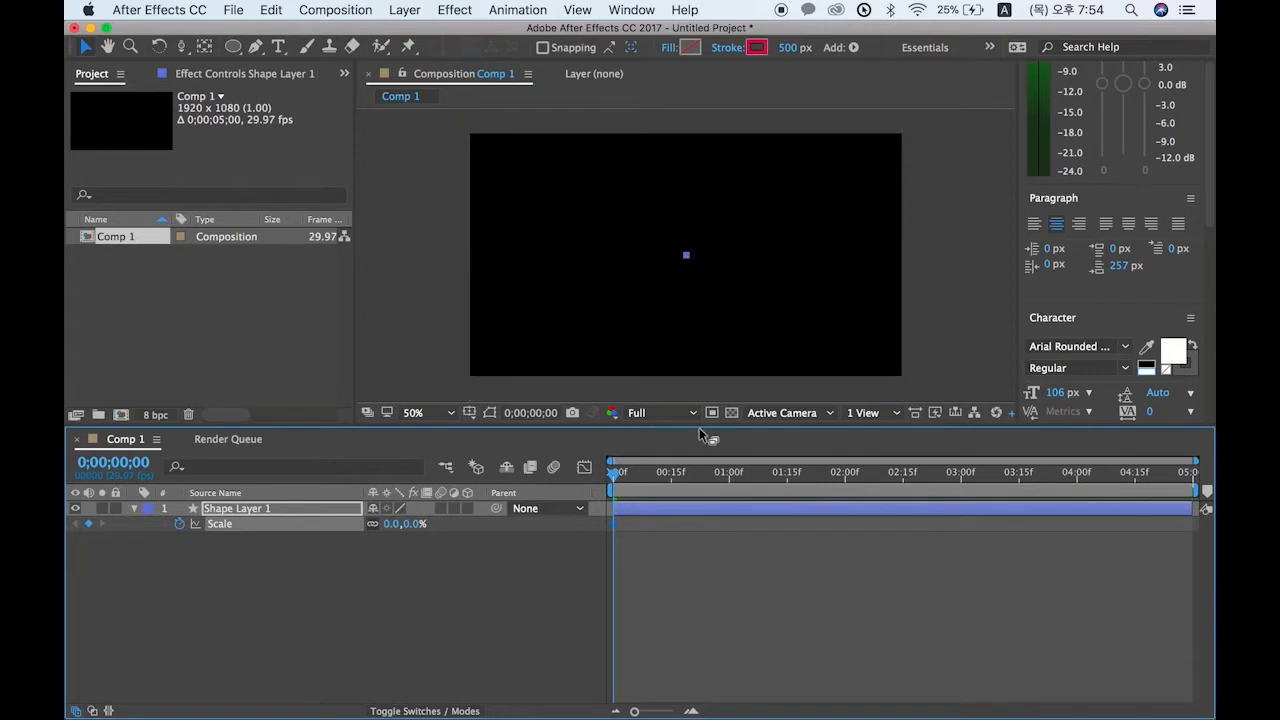
Step: Add a 100% Scale keyframe to Shape Layer 1 at 0;00;00;15
{"action": "left_click", "coordinate": [141, 464]}
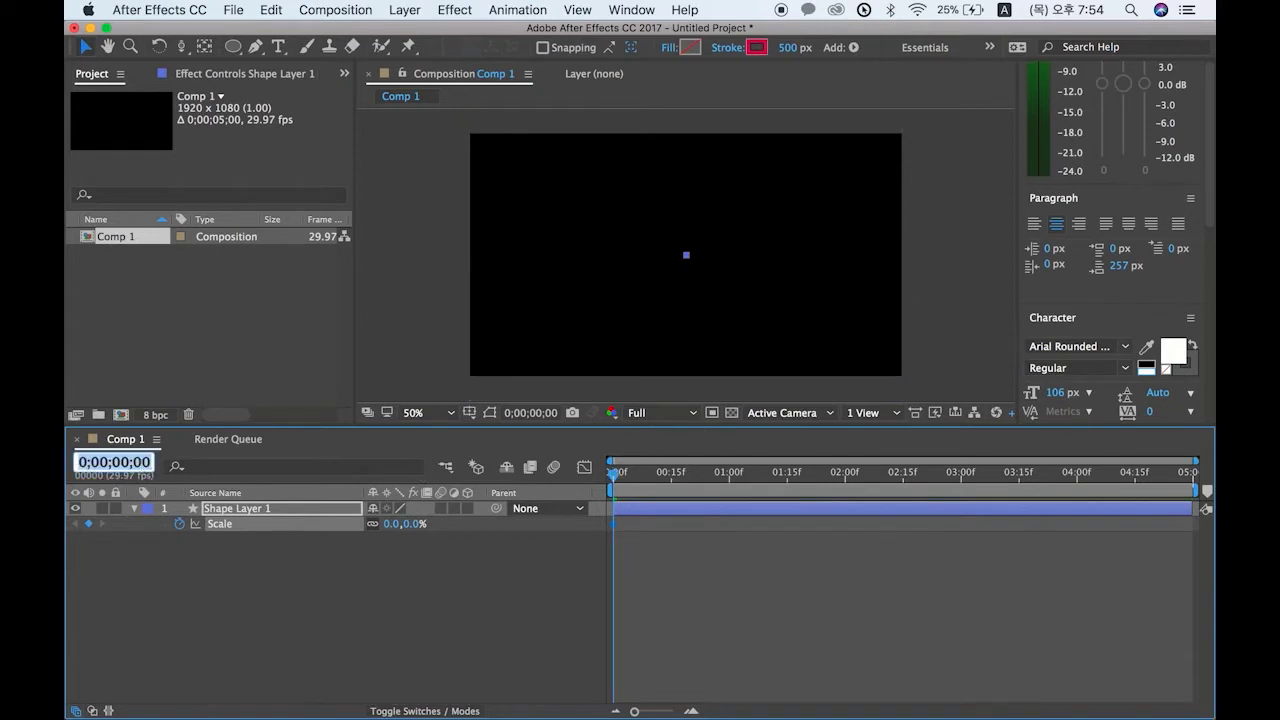
{"action": "type", "text": "15"}
{"action": "key", "text": "Return"}
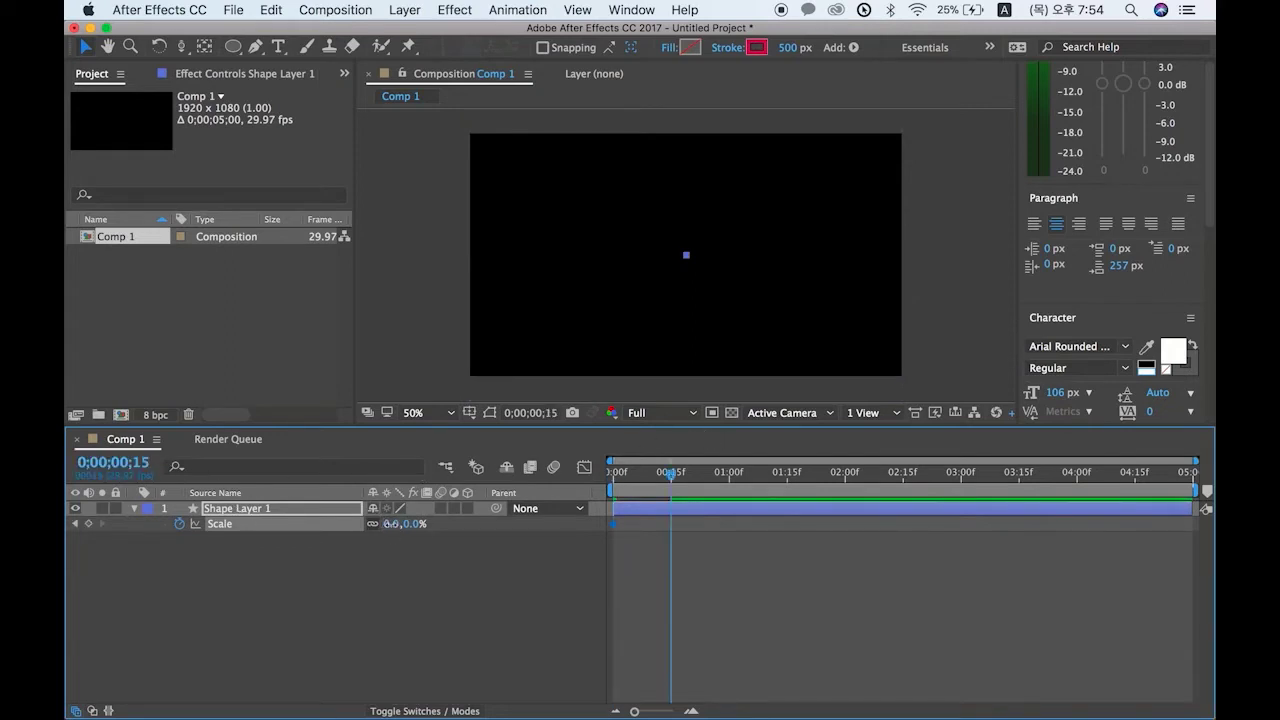
{"action": "left_click", "coordinate": [396, 523]}
{"action": "type", "text": "100"}
{"action": "key", "text": "Return"}
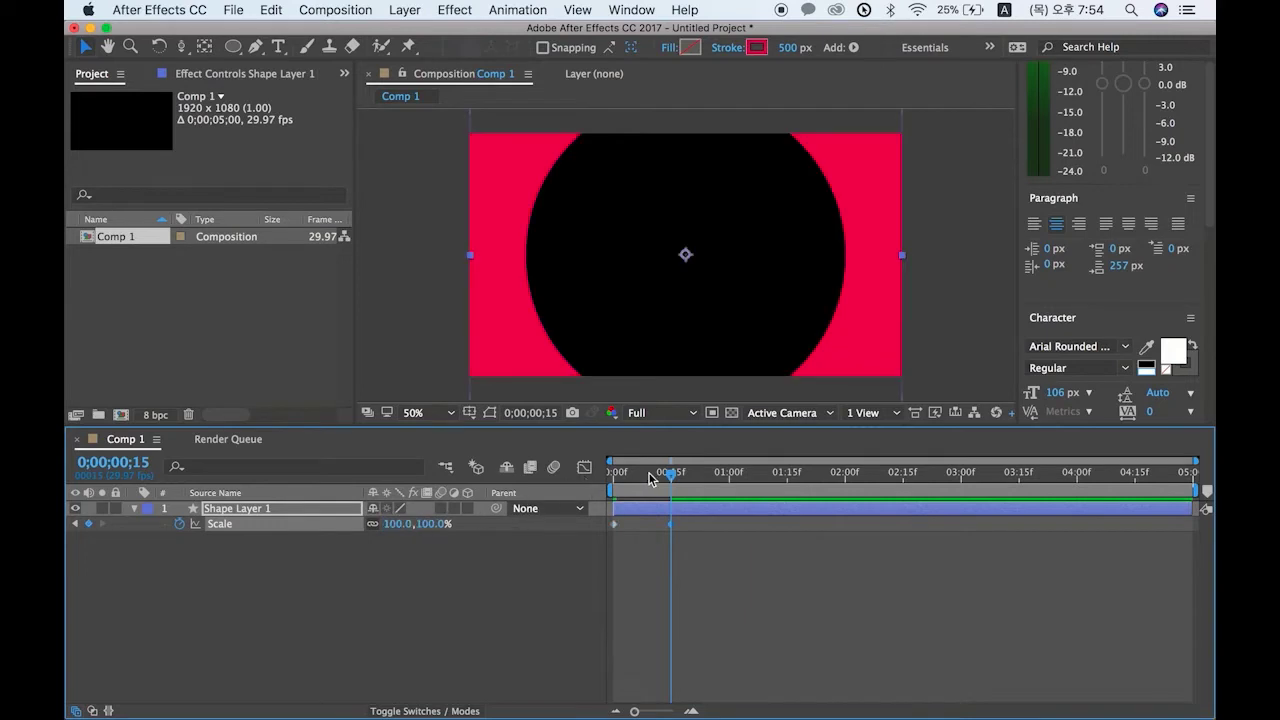
Step: Expand the Stroke 1 properties of Ellipse 1 and keyframe Stroke Width at 80 on frame 0;00;00;00
{"action": "left_click_drag", "start_coordinate": [668, 476], "coordinate": [603, 500]}
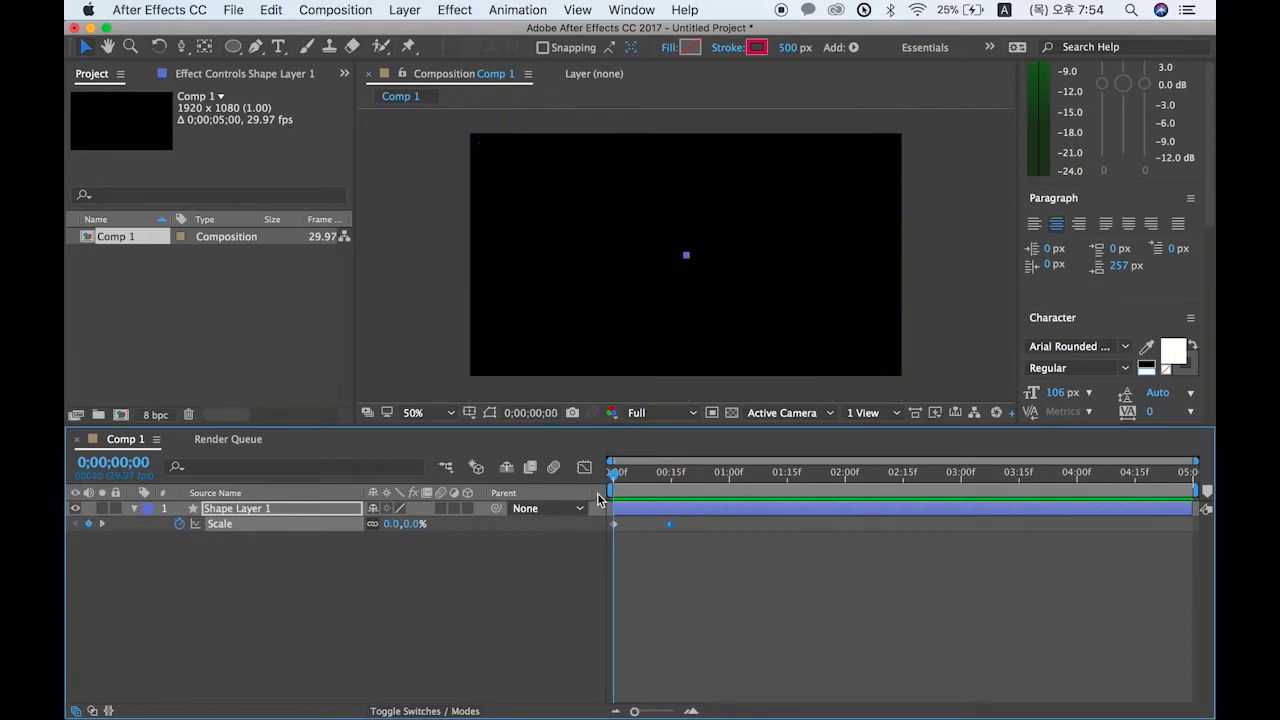
{"action": "left_click", "coordinate": [135, 508]}
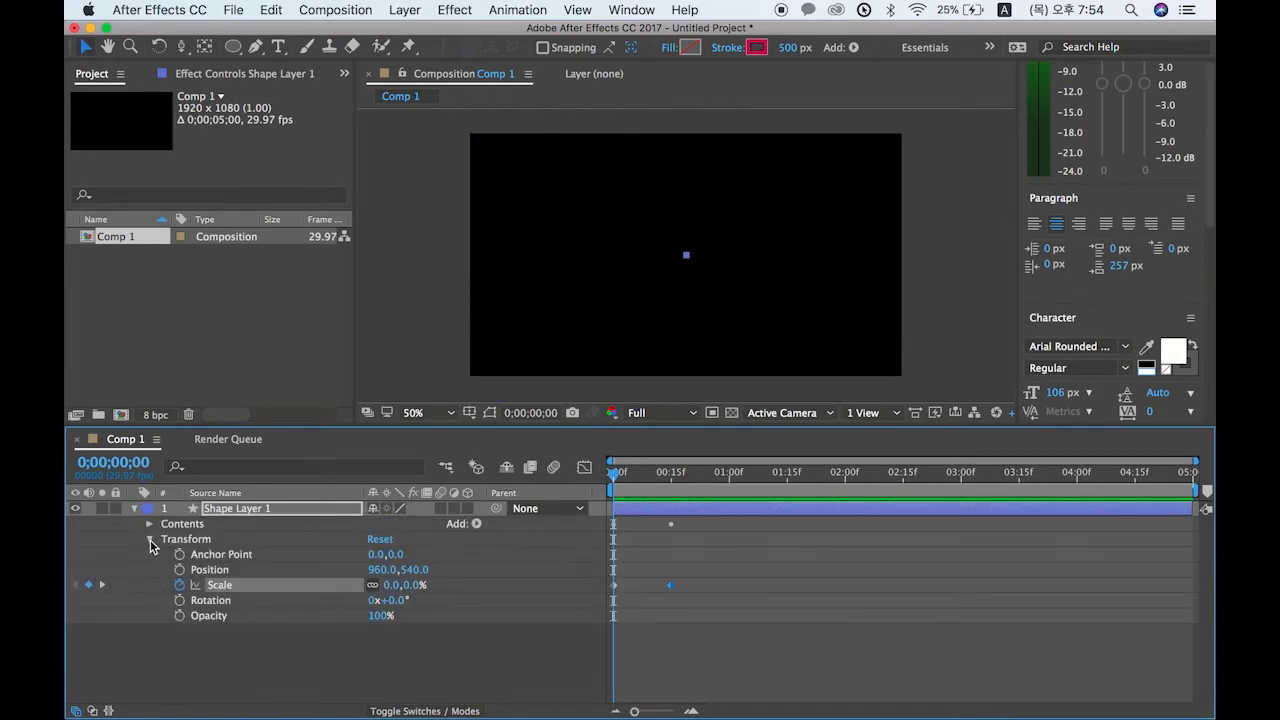
{"action": "left_click", "coordinate": [150, 540]}
{"action": "left_click", "coordinate": [149, 524]}
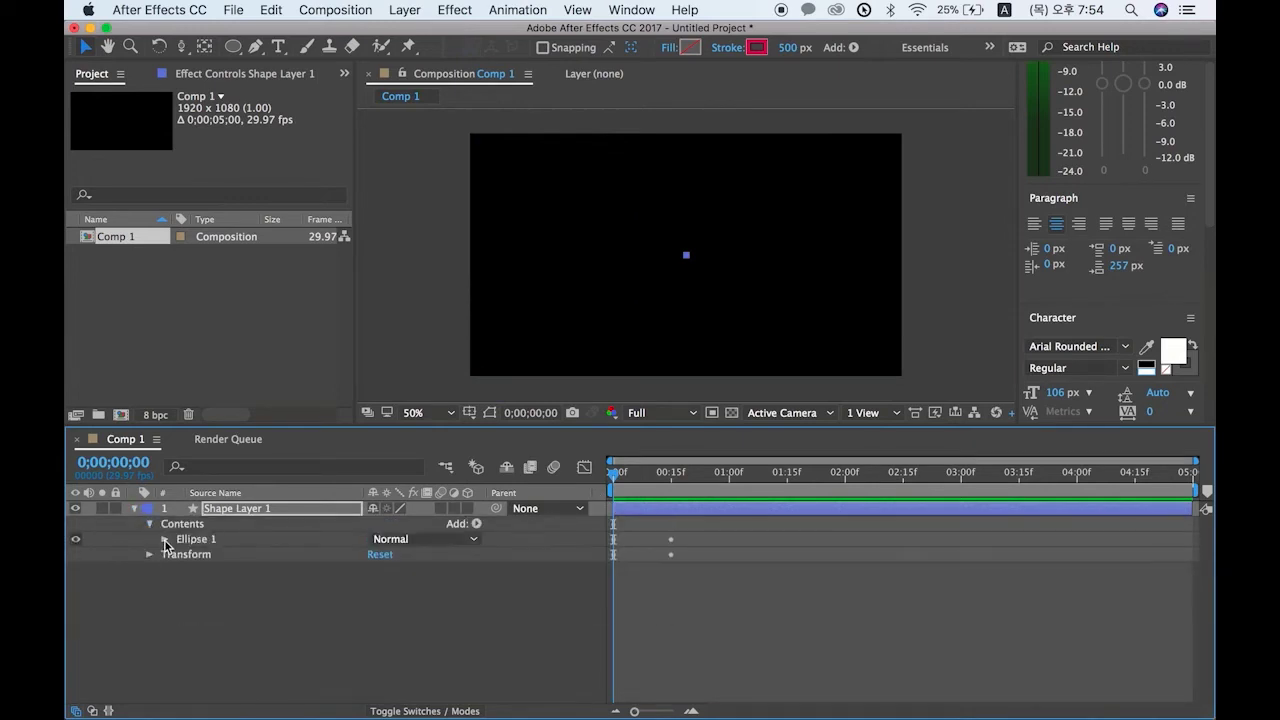
{"action": "left_click", "coordinate": [165, 540]}
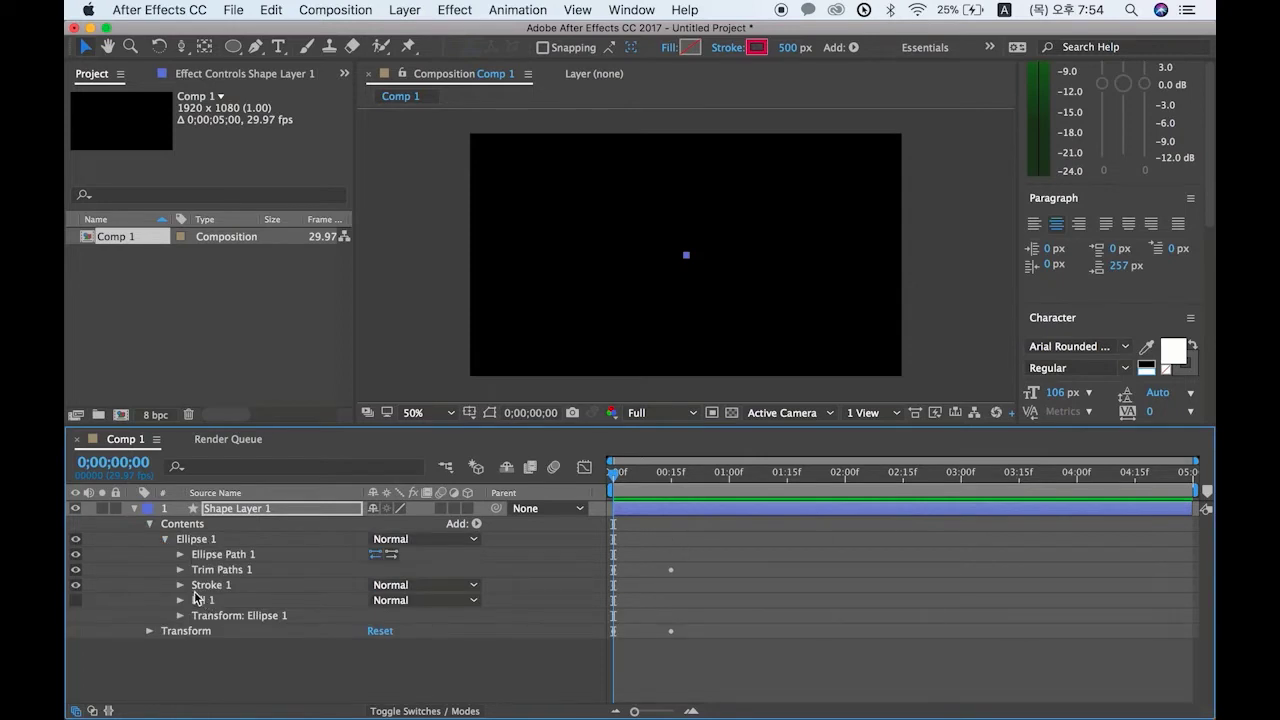
{"action": "left_click", "coordinate": [179, 585]}
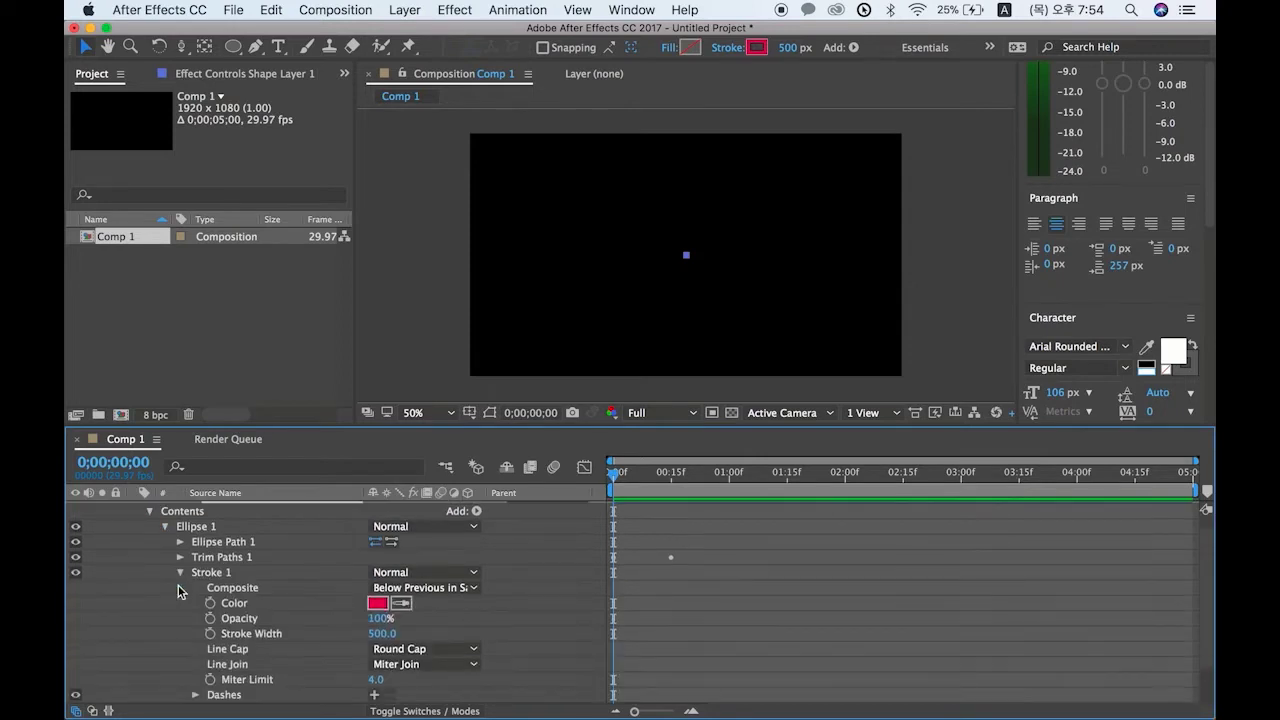
{"action": "left_click", "coordinate": [250, 636]}
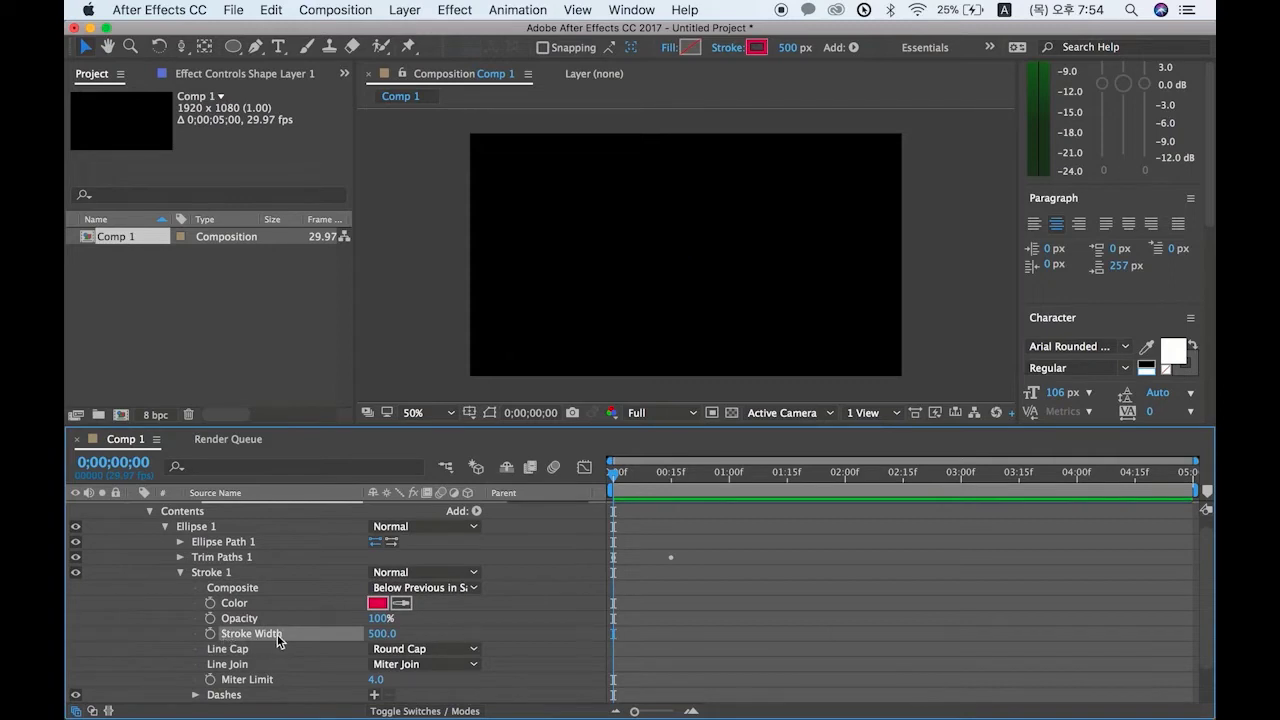
{"action": "left_click", "coordinate": [206, 634]}
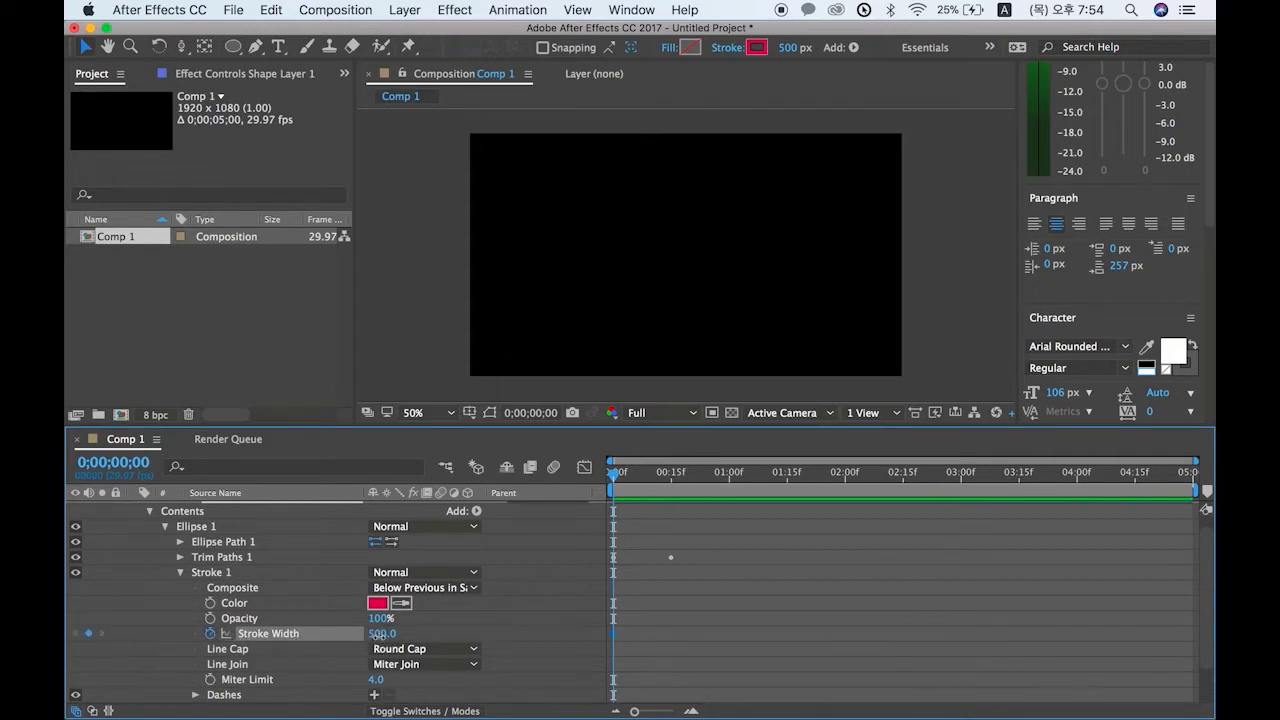
{"action": "left_click", "coordinate": [383, 633]}
{"action": "type", "text": "80"}
{"action": "key", "text": "Return"}
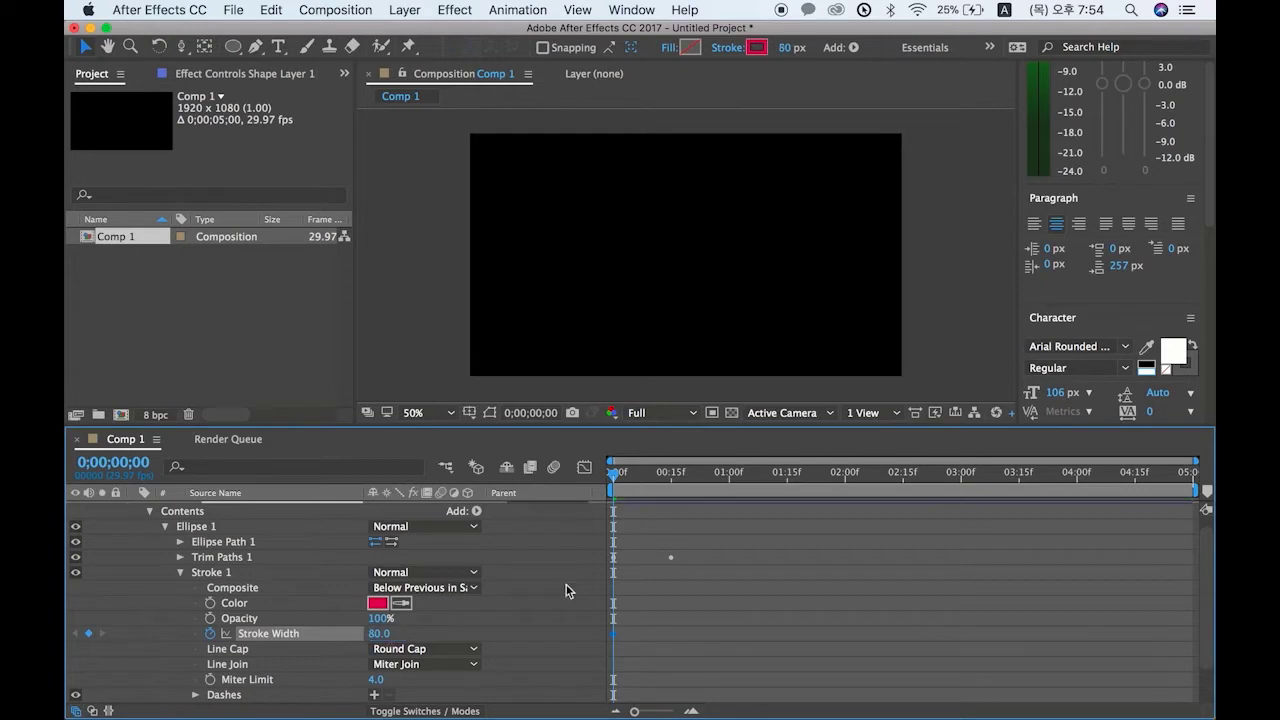
Step: Add a Stroke Width keyframe of 500 for Stroke 1 at 0;00;00;15 and scrub through the growing stroke
{"action": "left_click_drag", "start_coordinate": [613, 505], "coordinate": [670, 500]}
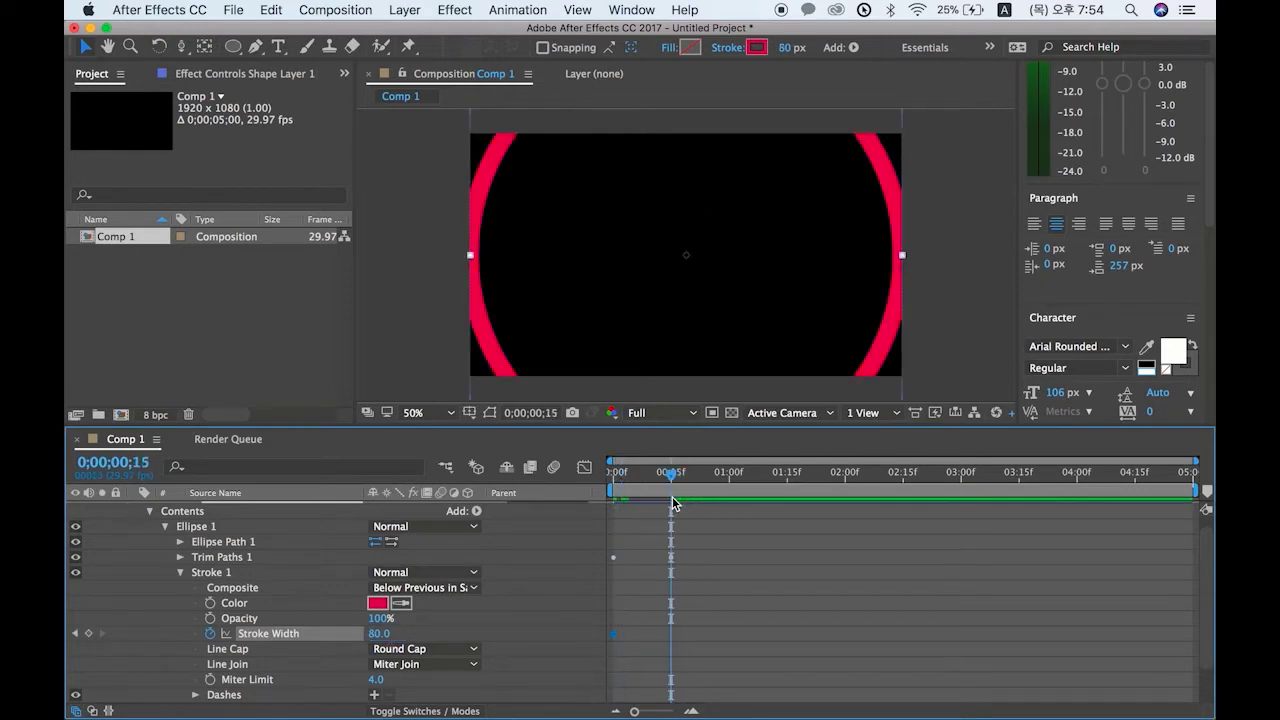
{"action": "left_click", "coordinate": [378, 637]}
{"action": "type", "text": "500"}
{"action": "key", "text": "Return"}
{"action": "mouse_move", "coordinate": [668, 472]}
{"action": "left_mouse_down"}
{"action": "mouse_move", "coordinate": [606, 471]}
{"action": "mouse_move", "coordinate": [676, 478]}
{"action": "left_mouse_up"}
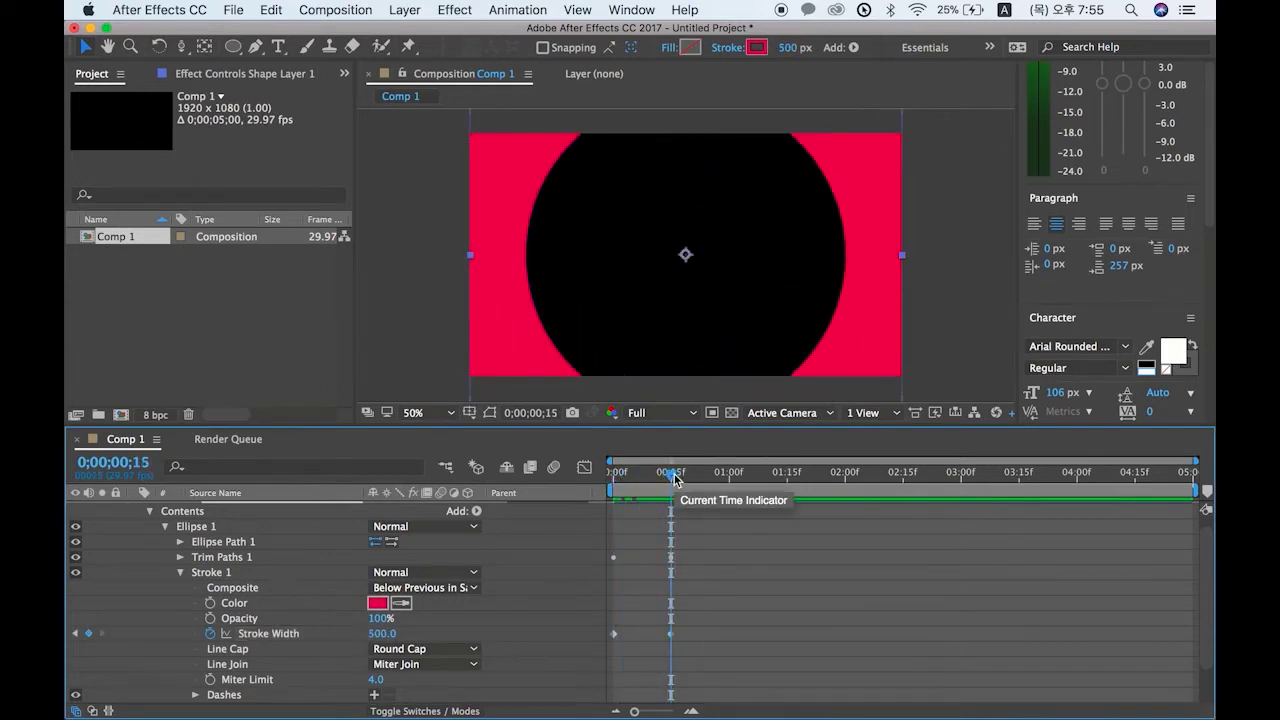
Step: Show only the animated properties of Shape Layer 1 and apply Easy Ease to all End, Stroke Width and Scale keyframes
{"action": "key", "text": "u"}
{"action": "key", "text": "u"}
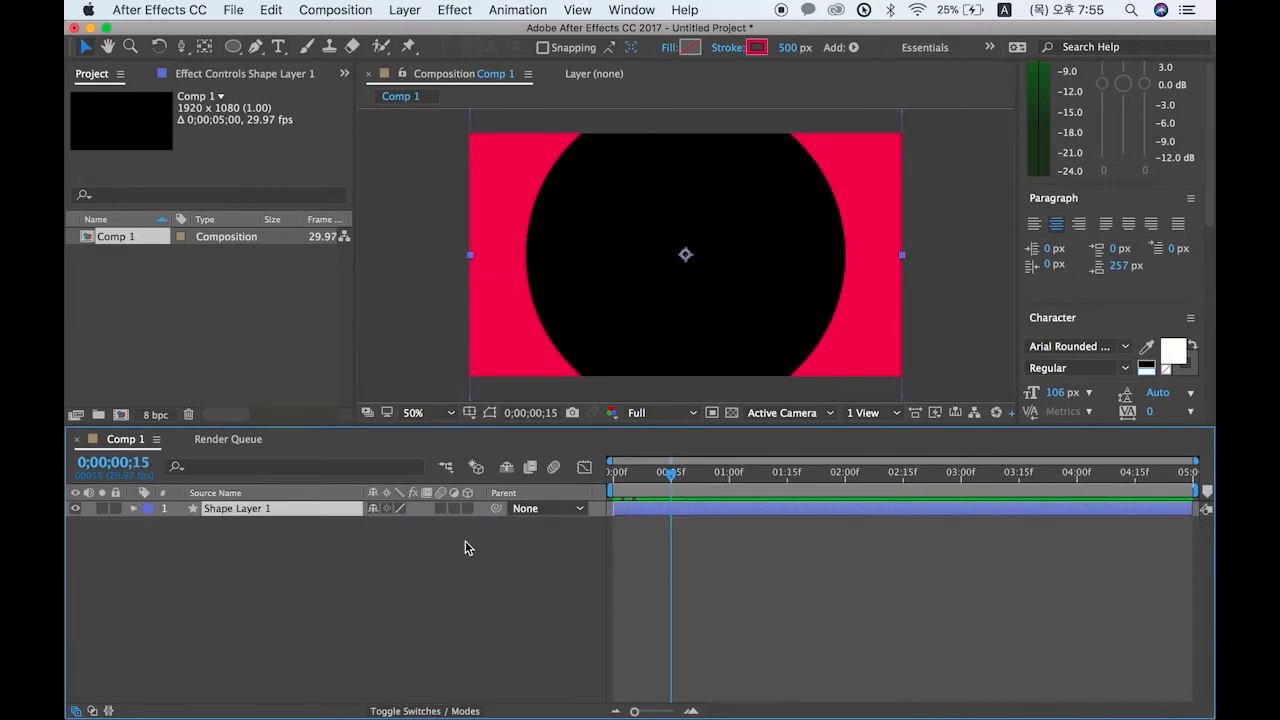
{"action": "key", "text": "u"}
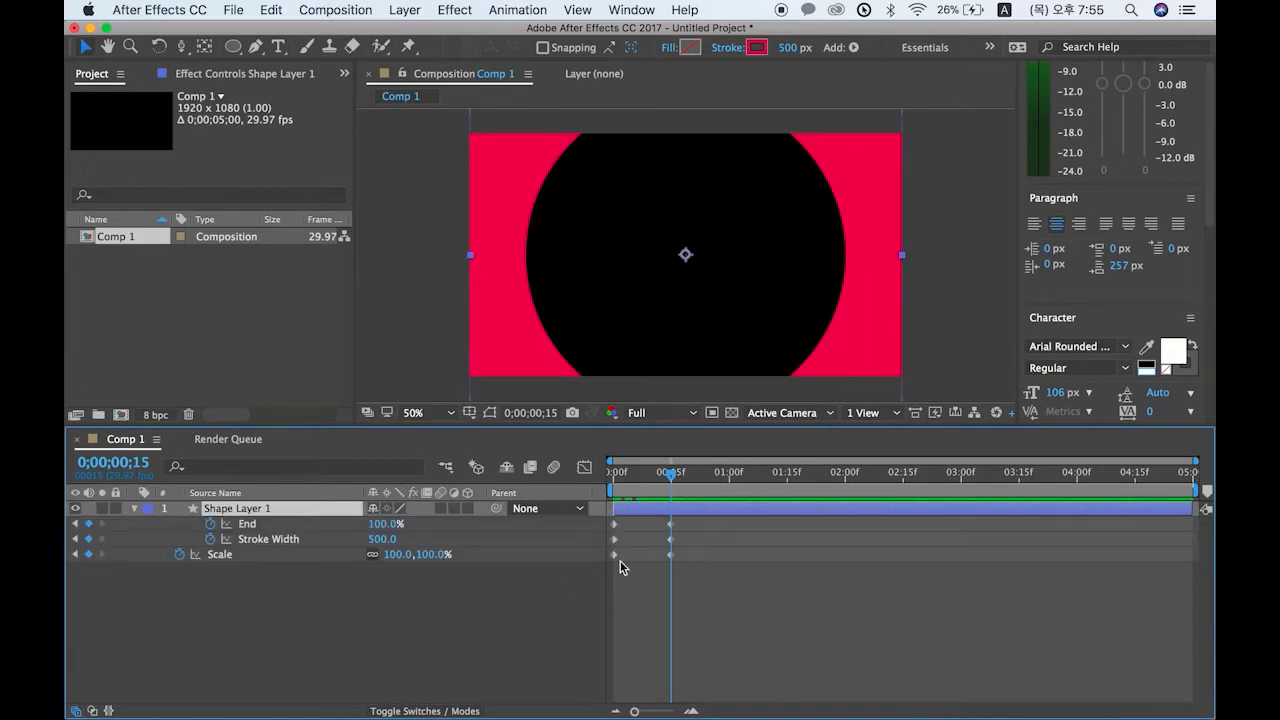
{"action": "mouse_move", "coordinate": [718, 575]}
{"action": "left_mouse_down"}
{"action": "mouse_move", "coordinate": [591, 534]}
{"action": "mouse_move", "coordinate": [583, 503]}
{"action": "left_mouse_up"}
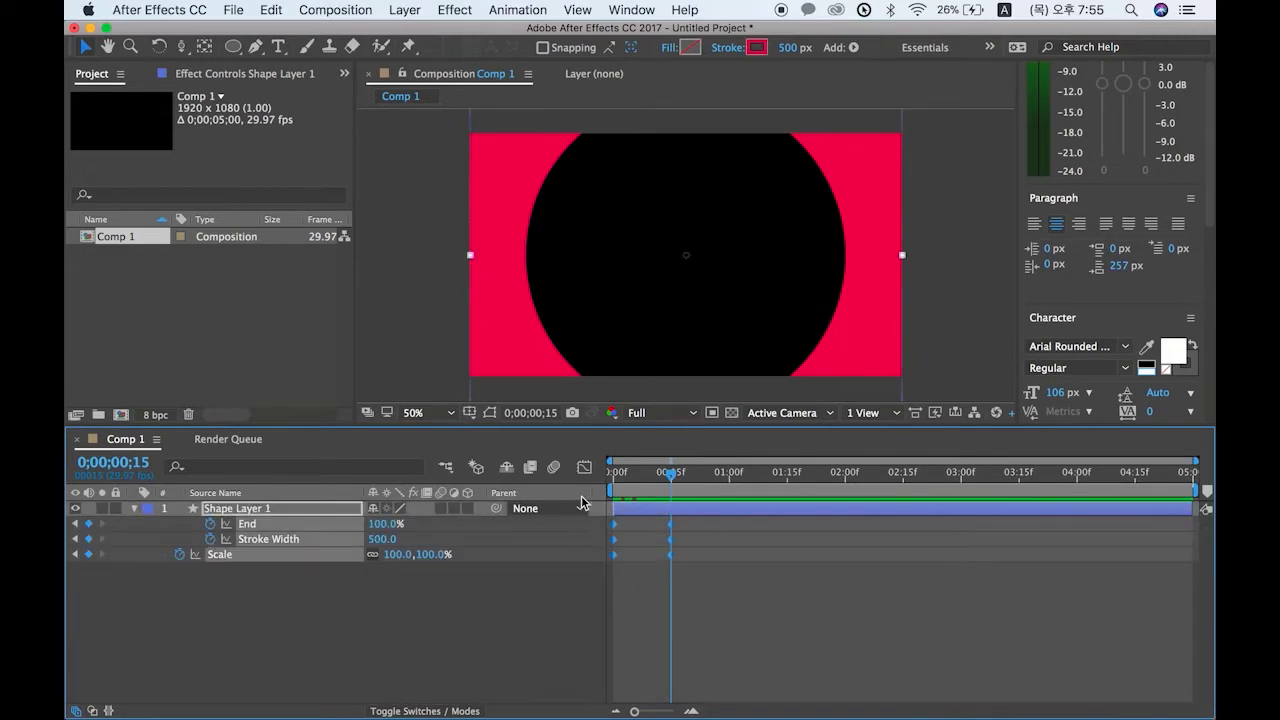
{"action": "right_click", "coordinate": [672, 558]}
{"action": "mouse_move", "coordinate": [747, 700]}
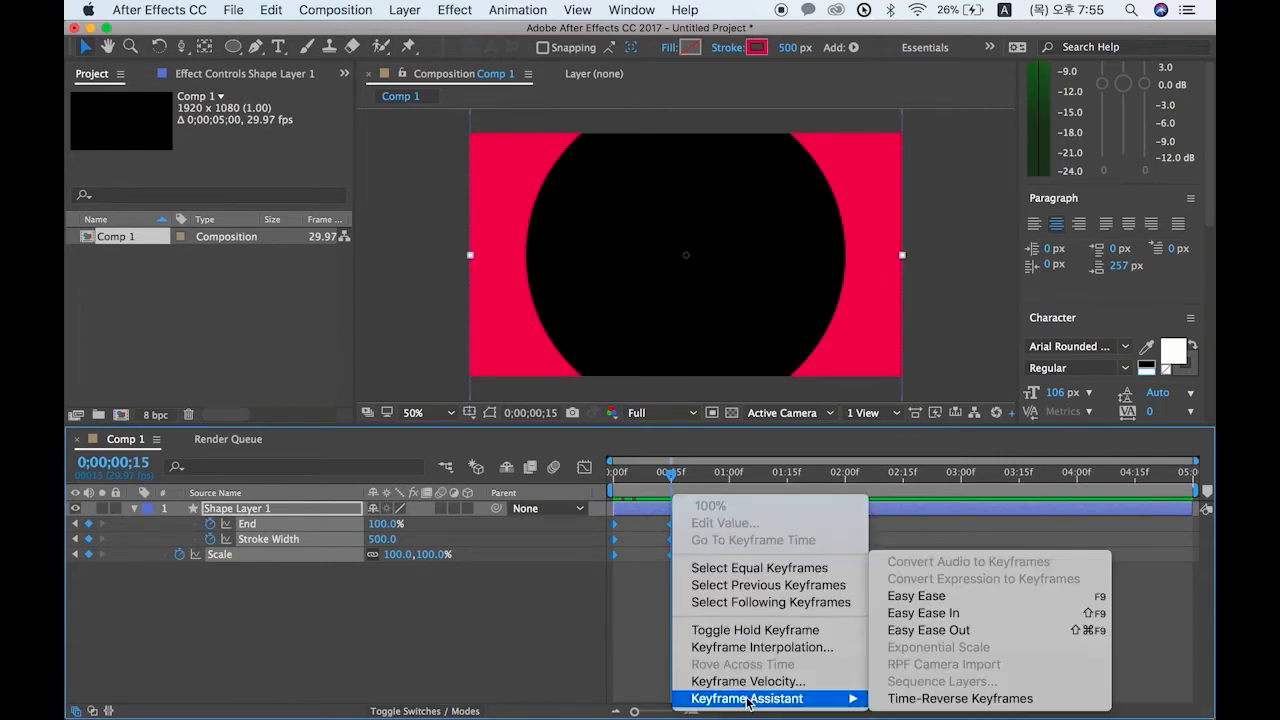
{"action": "left_click", "coordinate": [960, 598]}
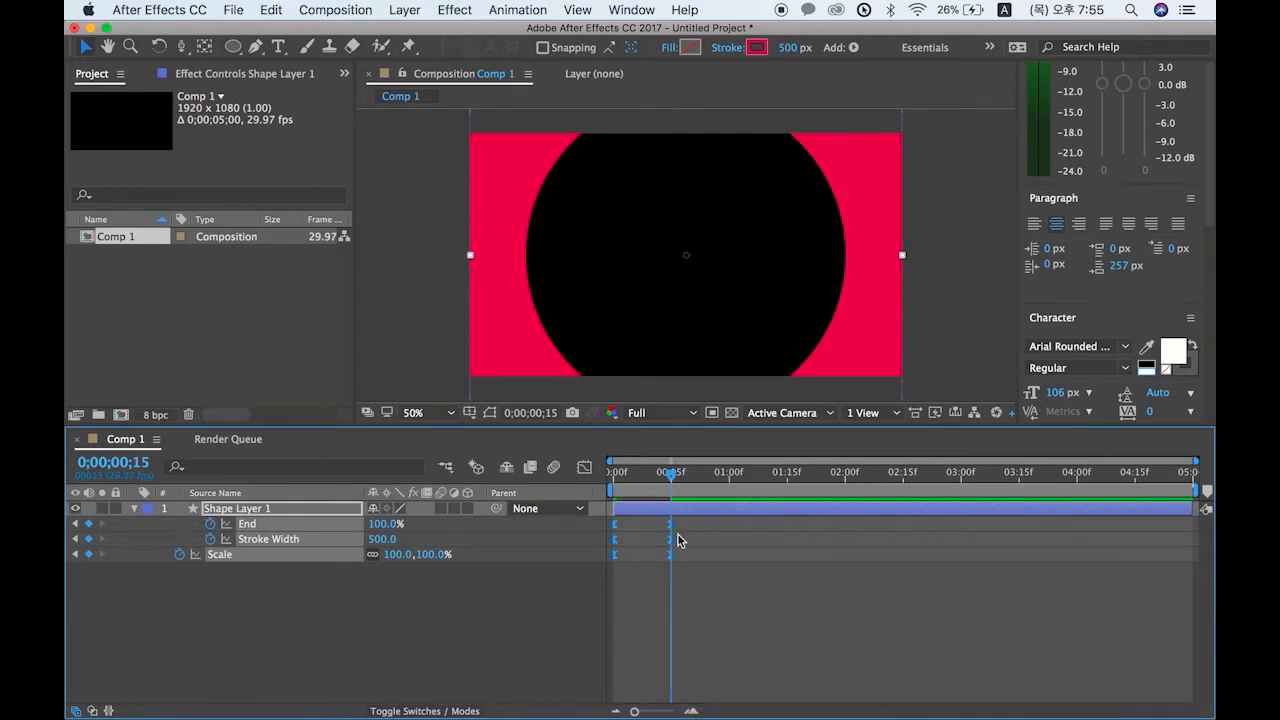
Step: Stretch the incoming ease handles of all frame 15 keyframes back to about frame 5 in the Graph Editor, then return to the keyframe view
{"action": "left_click", "coordinate": [654, 567]}
{"action": "left_click_drag", "start_coordinate": [654, 567], "coordinate": [584, 507]}
{"action": "left_click", "coordinate": [585, 468]}
{"action": "left_click_drag", "start_coordinate": [636, 711], "coordinate": [660, 714]}
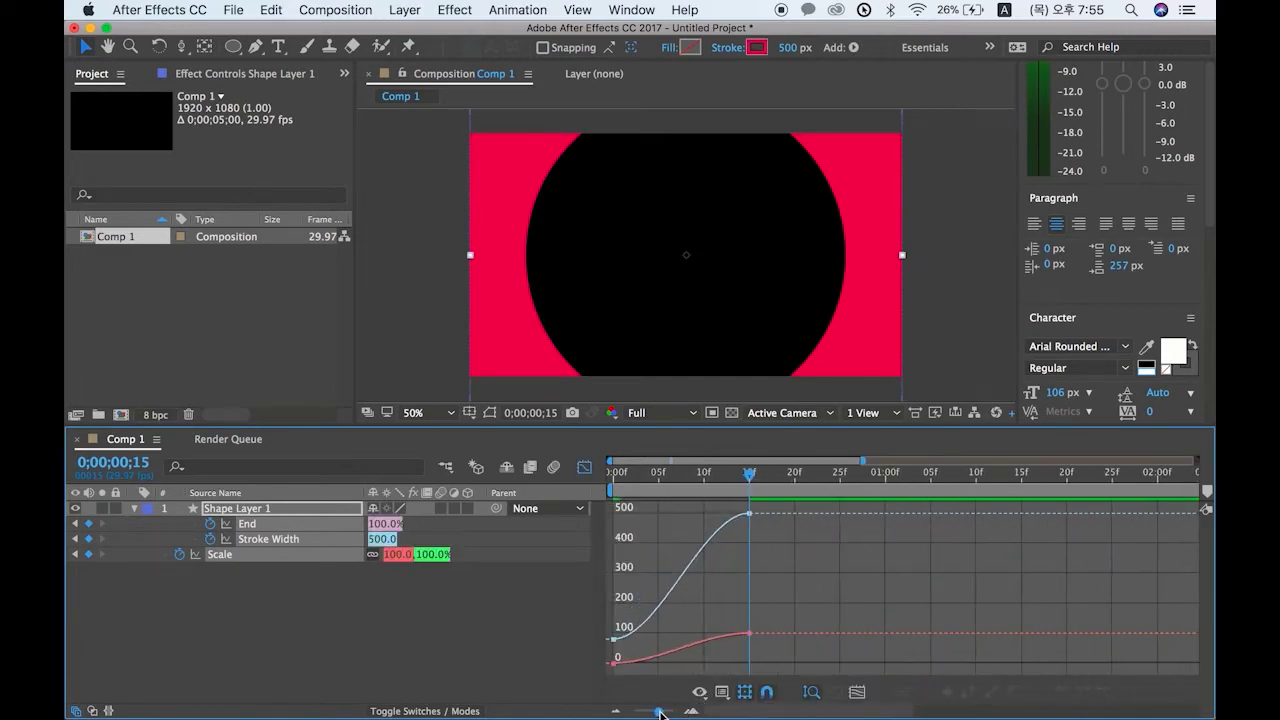
{"action": "left_click_drag", "start_coordinate": [758, 507], "coordinate": [742, 680]}
{"action": "left_click_drag", "start_coordinate": [703, 636], "coordinate": [657, 636]}
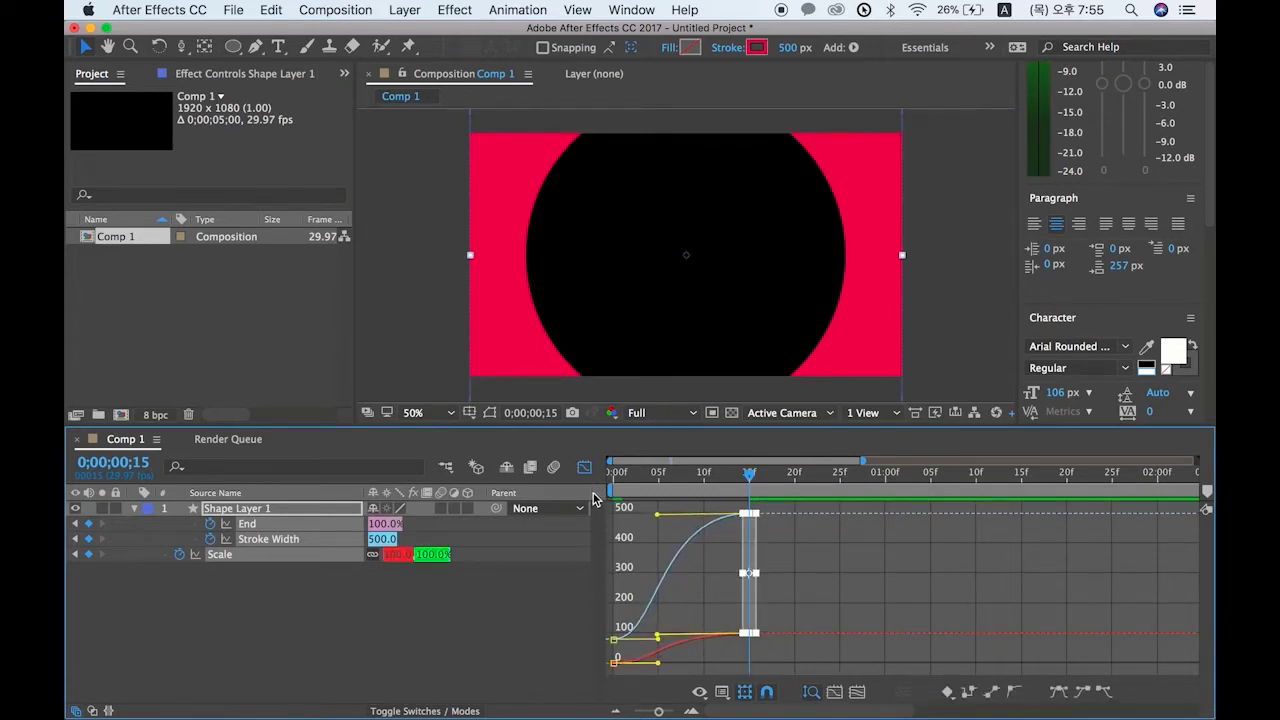
{"action": "left_click", "coordinate": [584, 468]}
Step: Preview the eased ring animation from the first frame to about frame 14 and deselect the keyframes
{"action": "left_click_drag", "start_coordinate": [745, 490], "coordinate": [569, 492]}
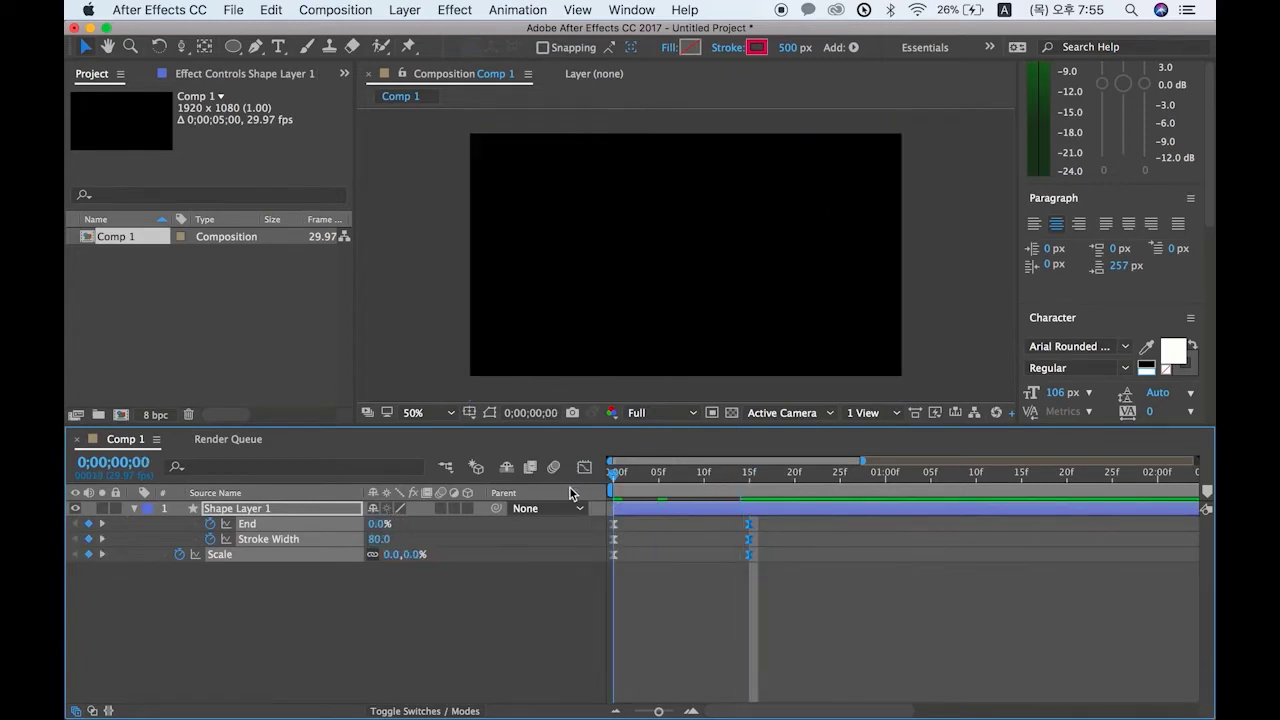
{"action": "key", "text": "space"}
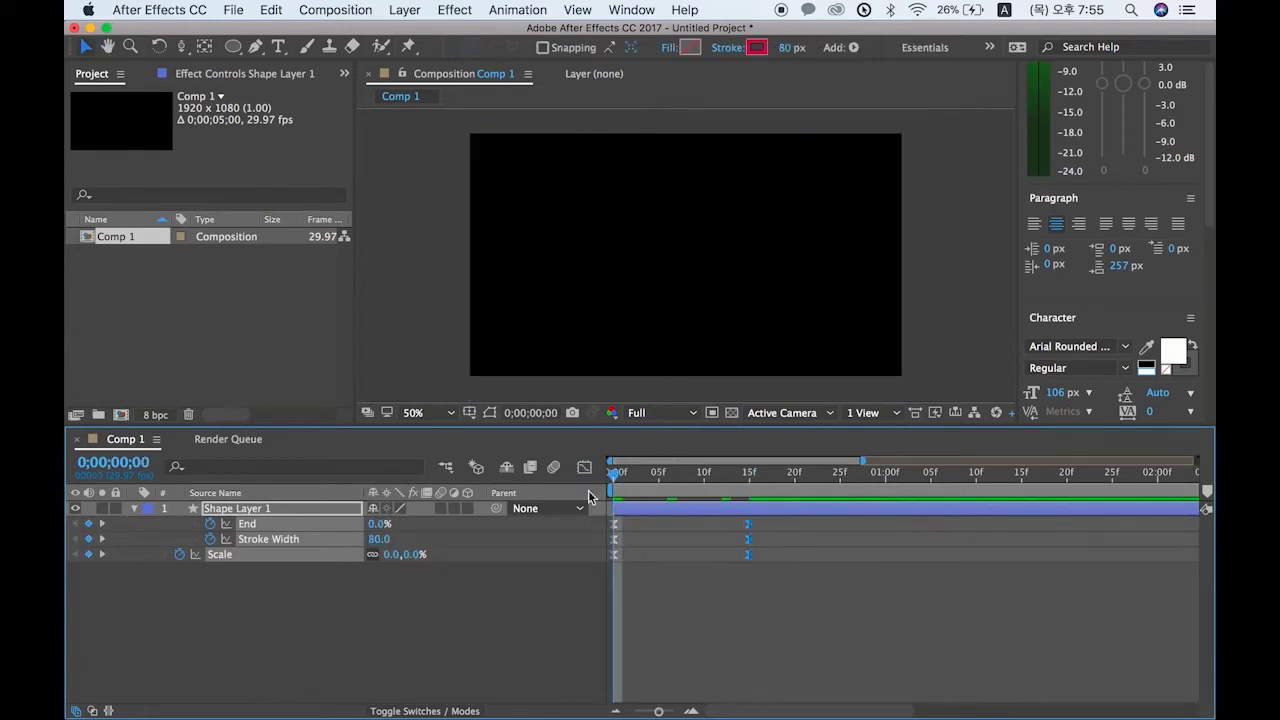
{"action": "left_click", "coordinate": [670, 500]}
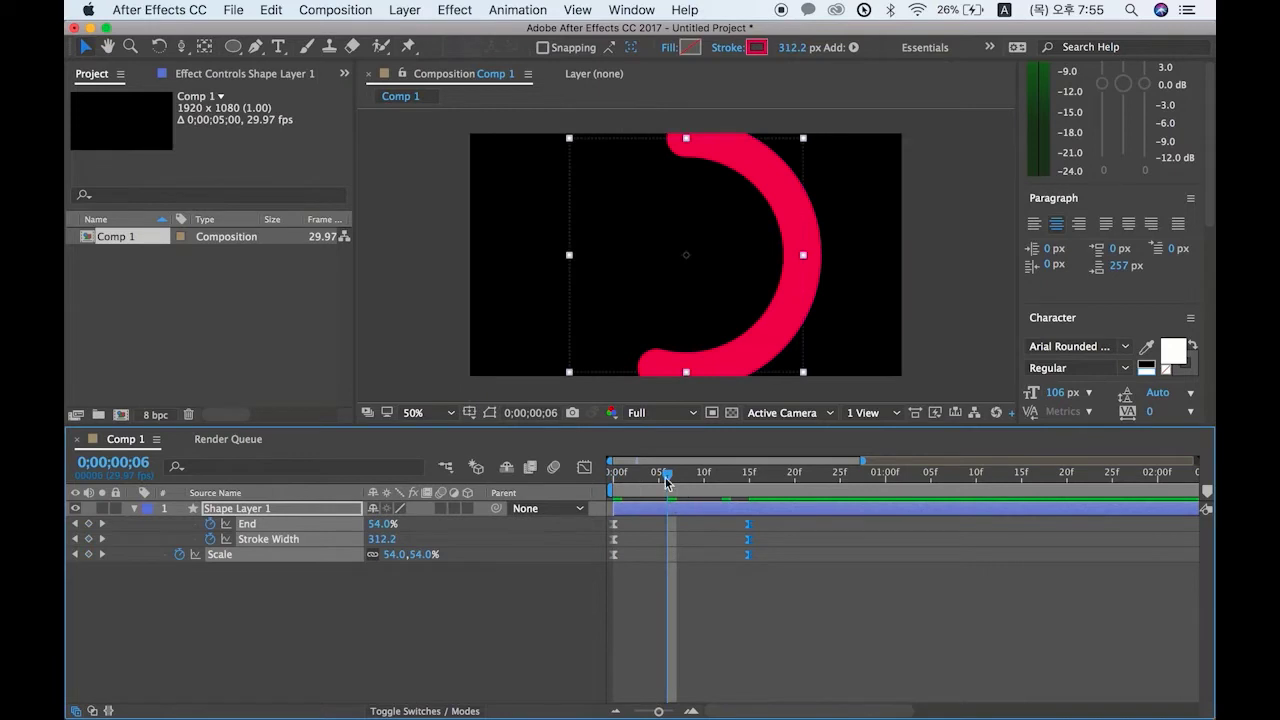
{"action": "mouse_move", "coordinate": [667, 482]}
{"action": "left_mouse_down"}
{"action": "mouse_move", "coordinate": [613, 482]}
{"action": "mouse_move", "coordinate": [748, 483]}
{"action": "mouse_move", "coordinate": [613, 484]}
{"action": "mouse_move", "coordinate": [737, 489]}
{"action": "left_mouse_up"}
{"action": "left_click", "coordinate": [471, 609]}
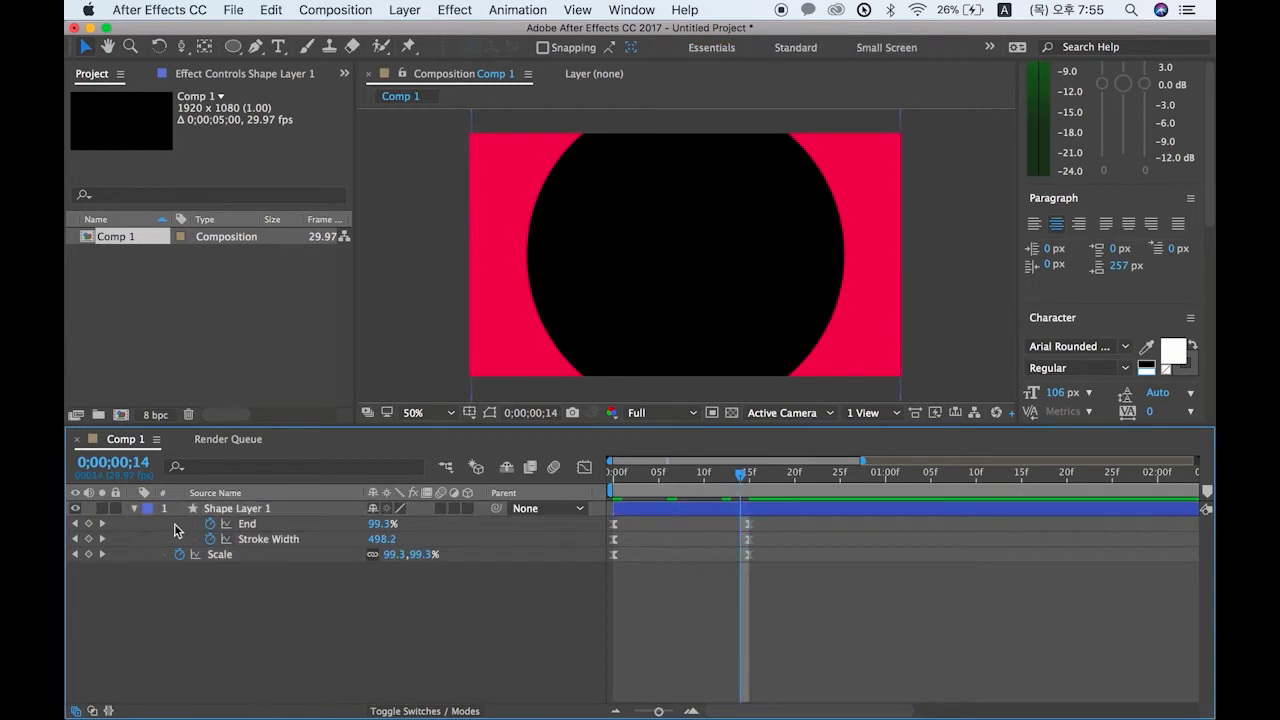
Step: Collapse the properties of Shape Layer 1 and duplicate the layer
{"action": "left_click", "coordinate": [134, 509]}
{"action": "left_click", "coordinate": [220, 512]}
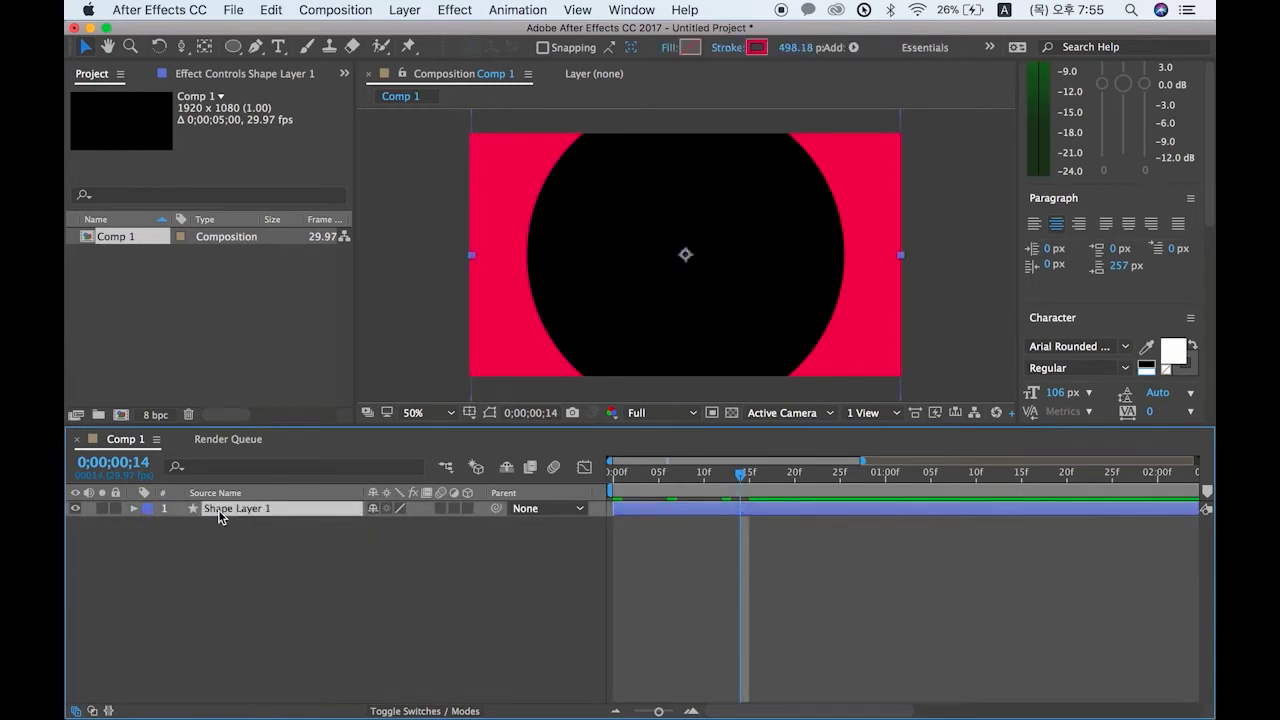
{"action": "key", "text": "super+d"}
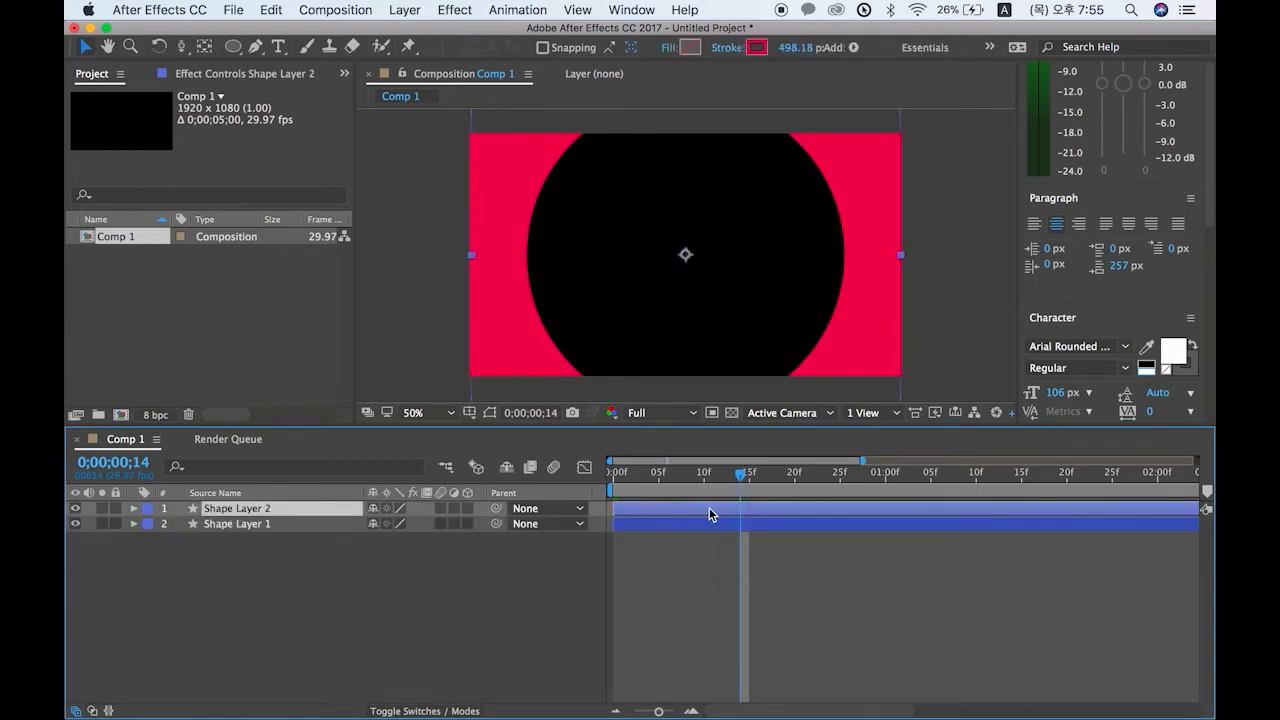
Step: Change the stroke color of Shape Layer 2 to a bright orange, viewing the ring at 0;00;00;09
{"action": "left_click_drag", "start_coordinate": [742, 478], "coordinate": [698, 481]}
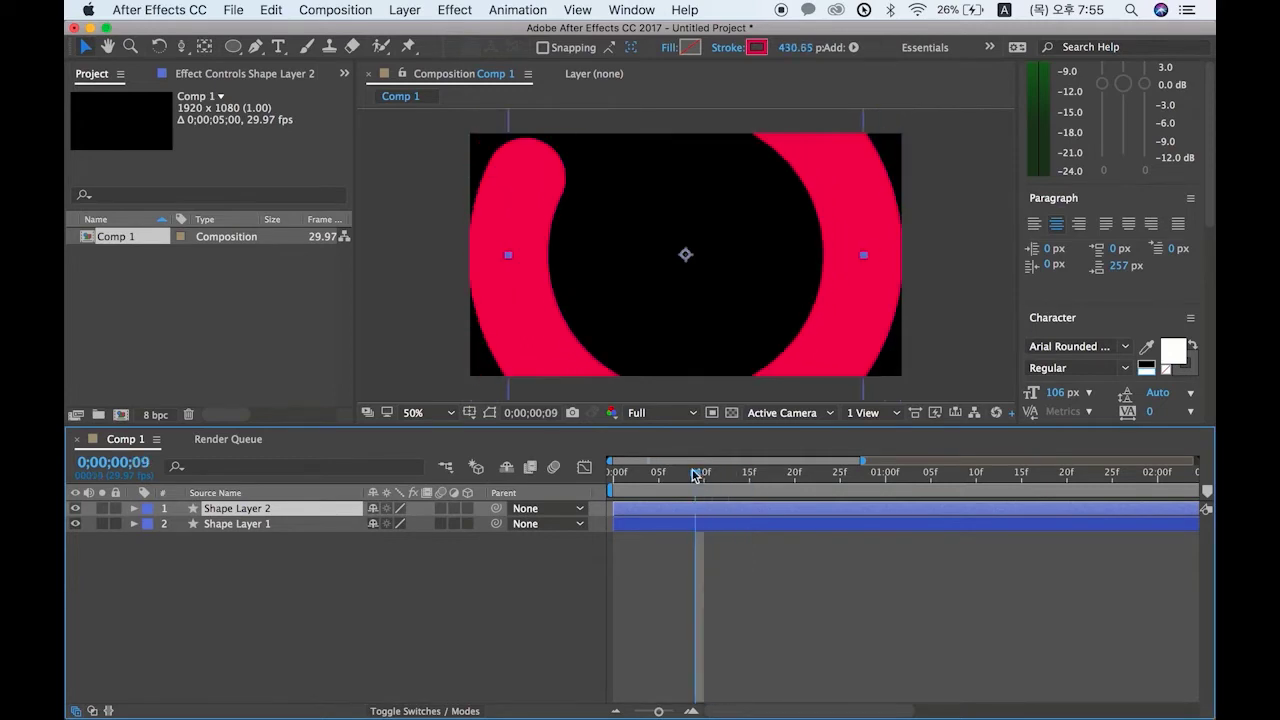
{"action": "left_click", "coordinate": [759, 50]}
{"action": "left_click_drag", "start_coordinate": [486, 358], "coordinate": [486, 486]}
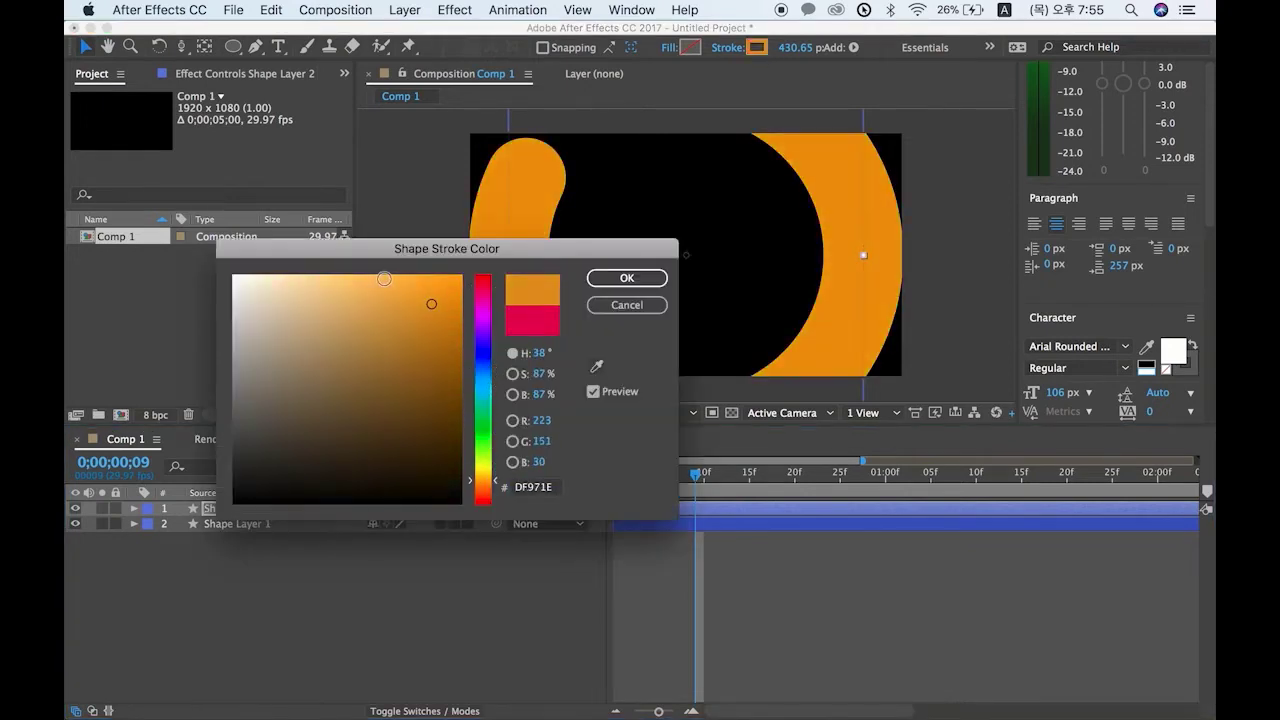
{"action": "left_click_drag", "start_coordinate": [390, 280], "coordinate": [407, 281]}
{"action": "left_click", "coordinate": [626, 278]}
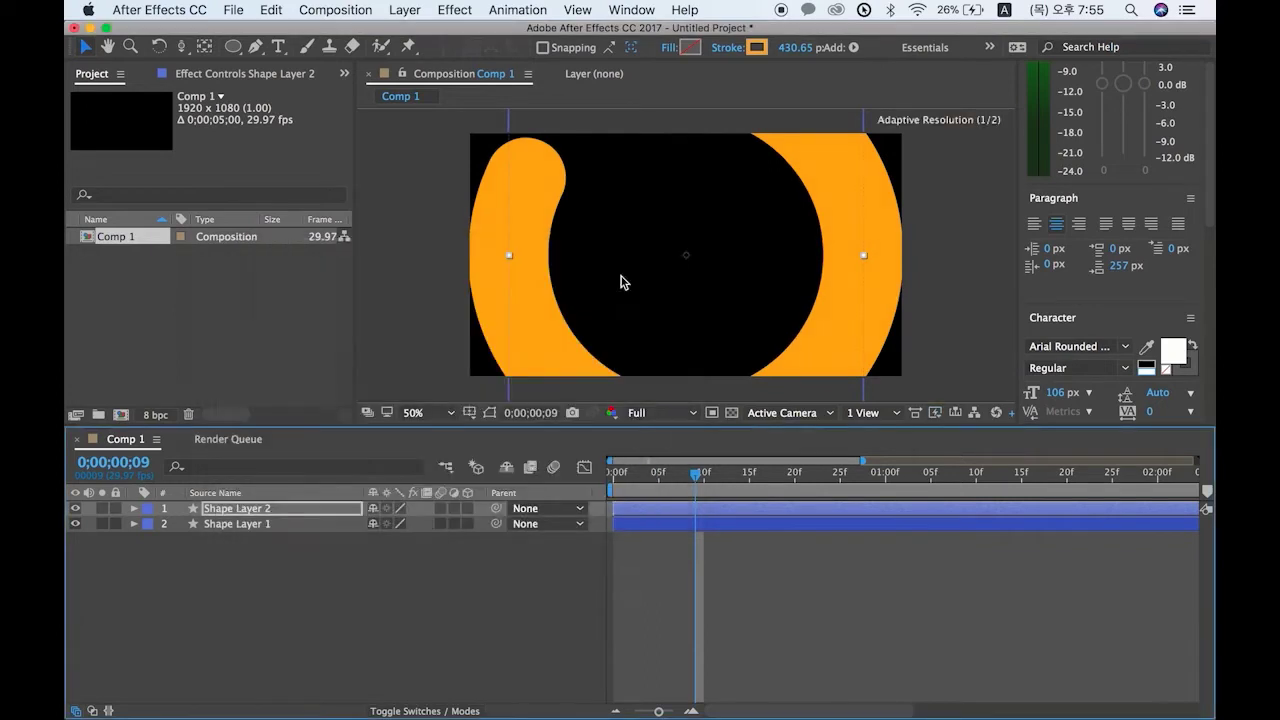
Step: Try scaling Shape Layer 2 down to 52.1% at 0;00;00;09 so the orange ring fits inside the red one
{"action": "left_click", "coordinate": [221, 513]}
{"action": "key", "text": "s"}
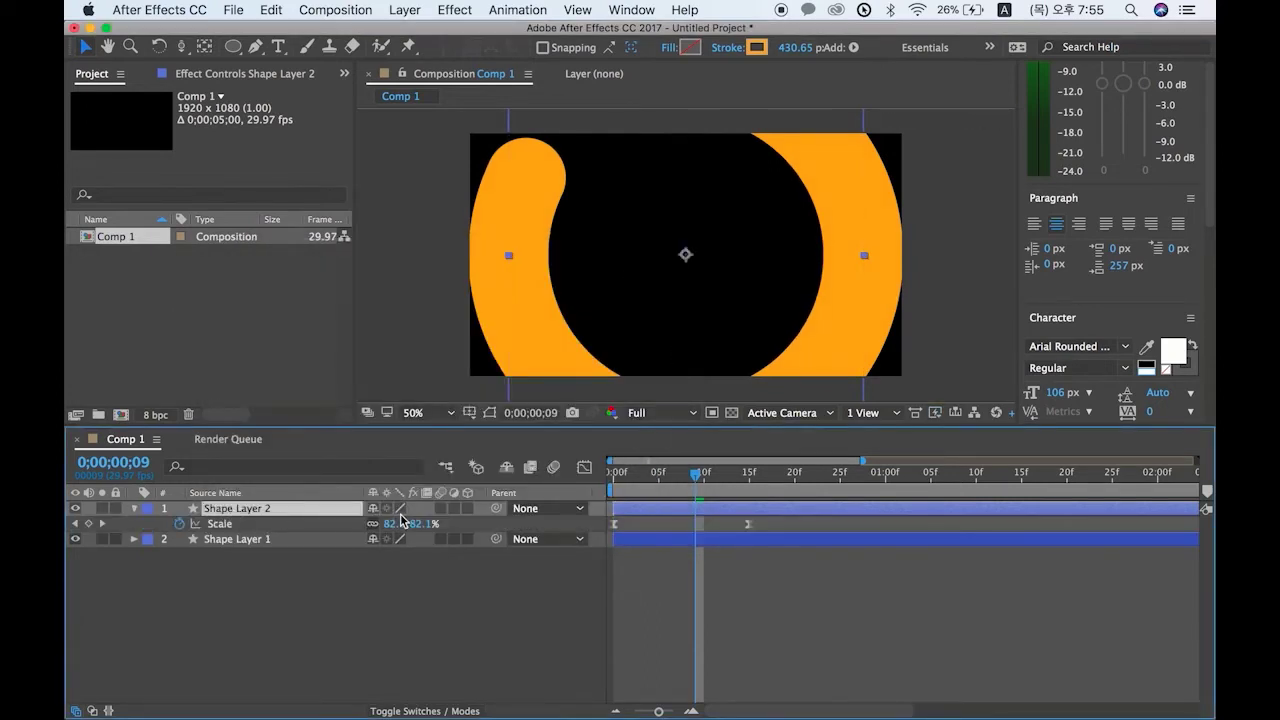
{"action": "left_click_drag", "start_coordinate": [393, 524], "coordinate": [362, 524]}
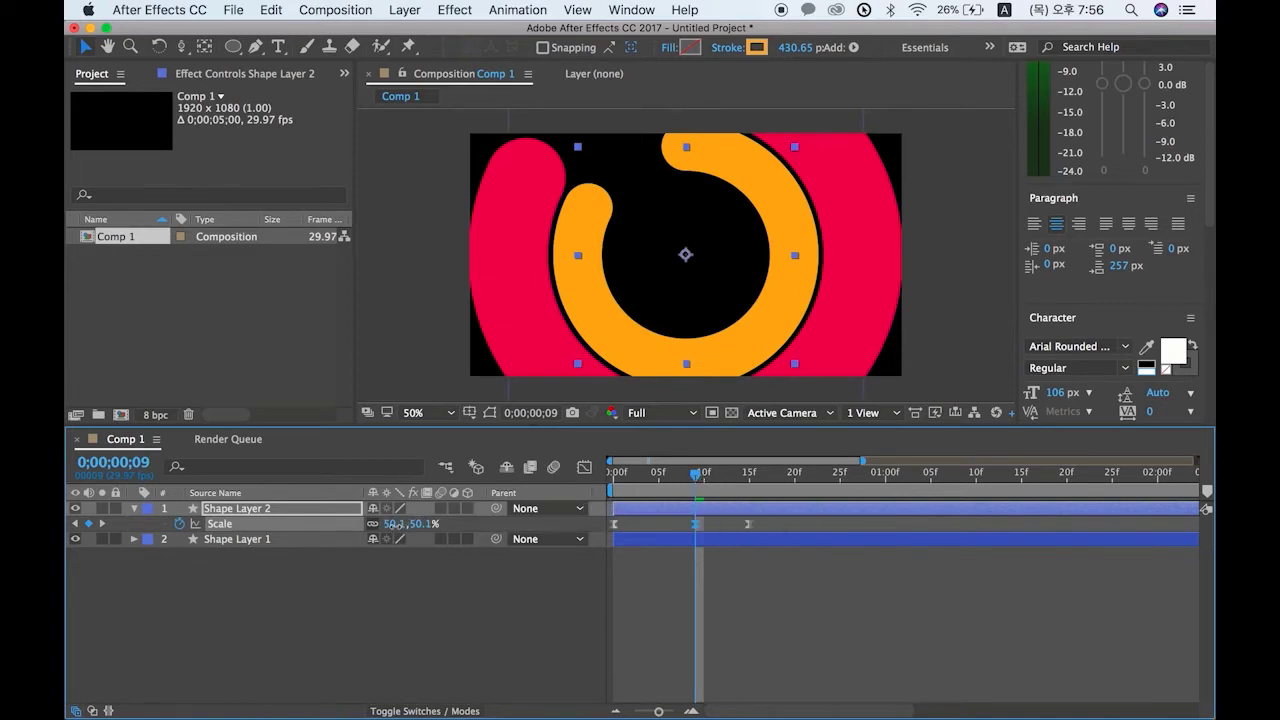
{"action": "left_click_drag", "start_coordinate": [396, 524], "coordinate": [394, 524]}
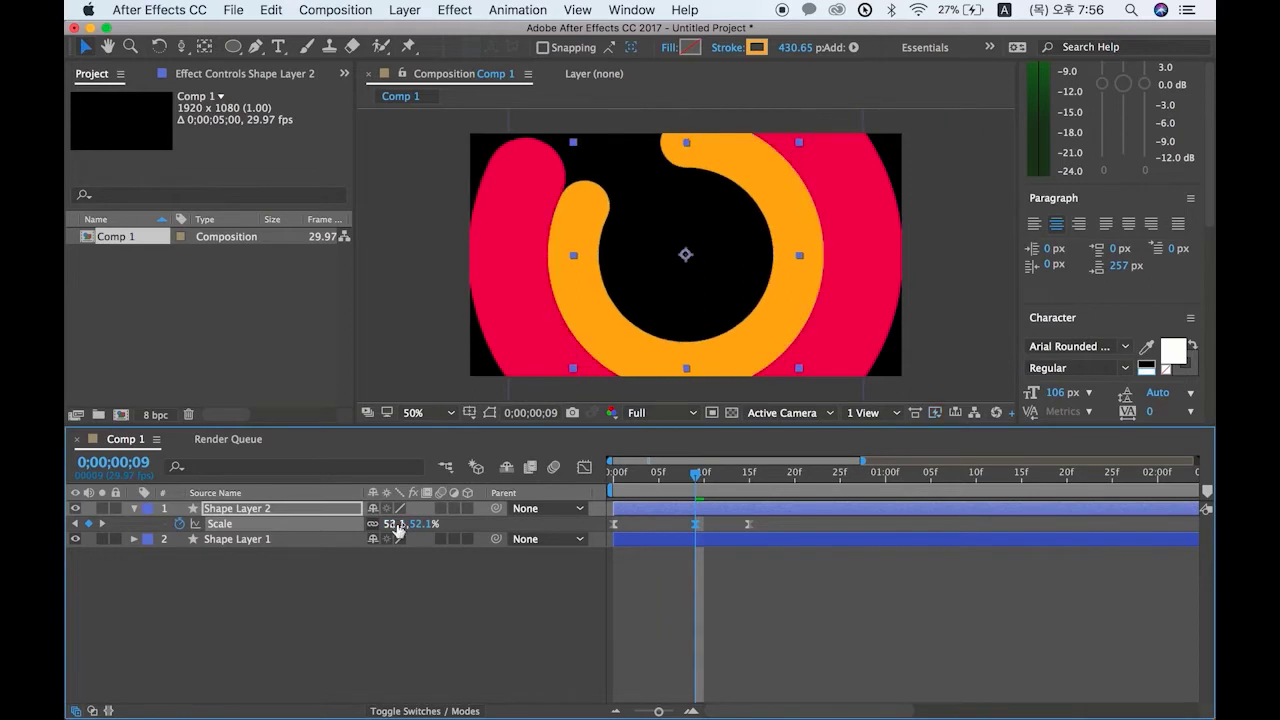
{"action": "left_click", "coordinate": [328, 513]}
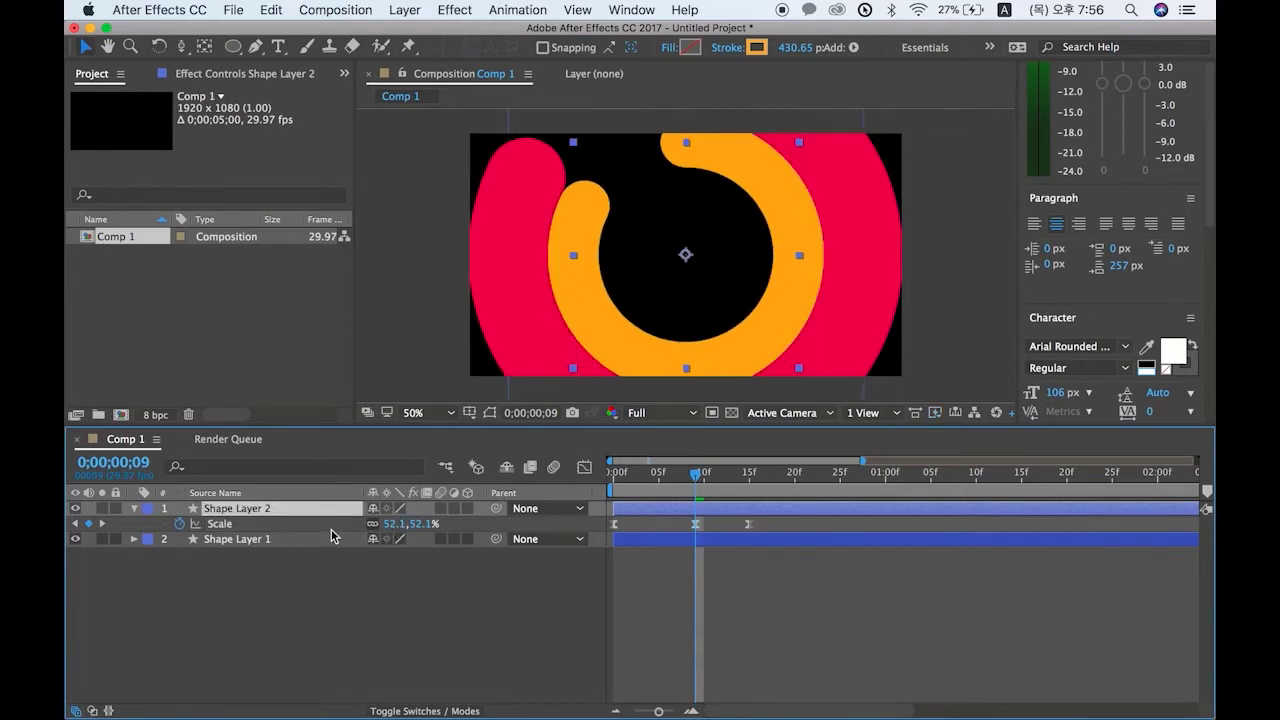
Step: Try rotating Shape Layer 2 at 0;00;00;09, and undo both that rotation and the scale change
{"action": "key", "text": "shift+r"}
{"action": "left_click_drag", "start_coordinate": [389, 540], "coordinate": [727, 500]}
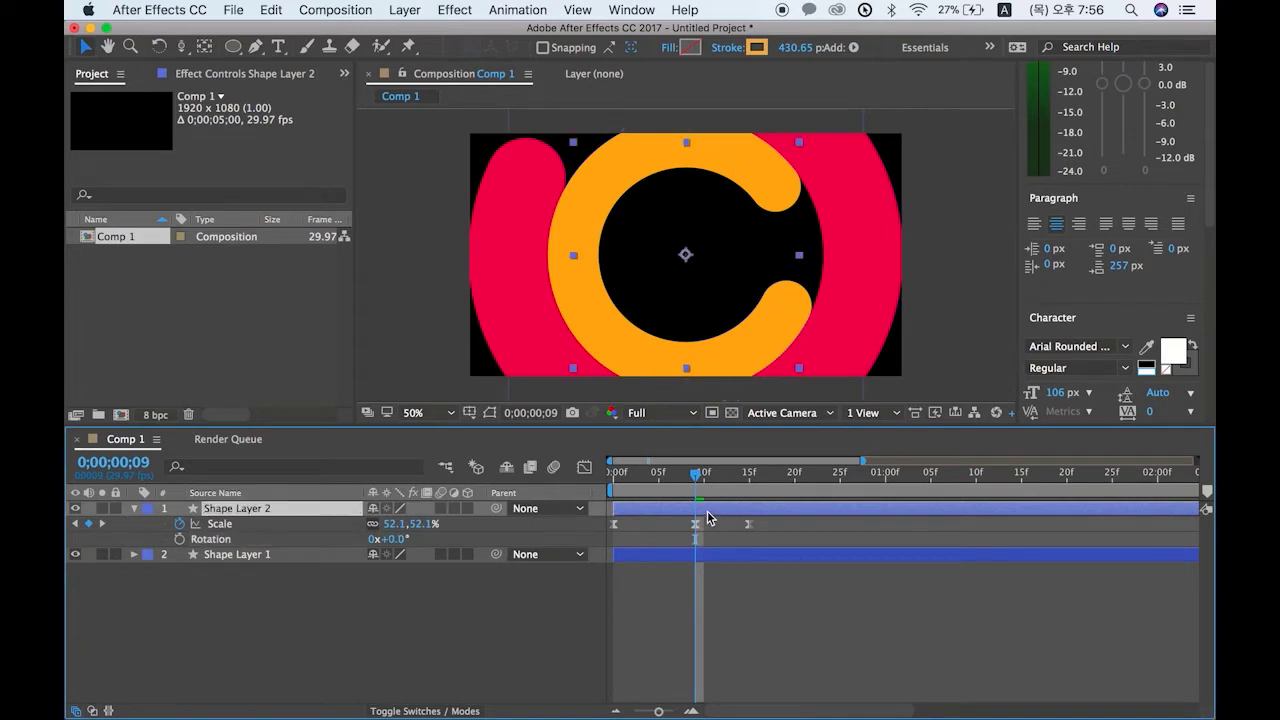
{"action": "key", "text": "super+z"}
{"action": "key", "text": "super+z"}
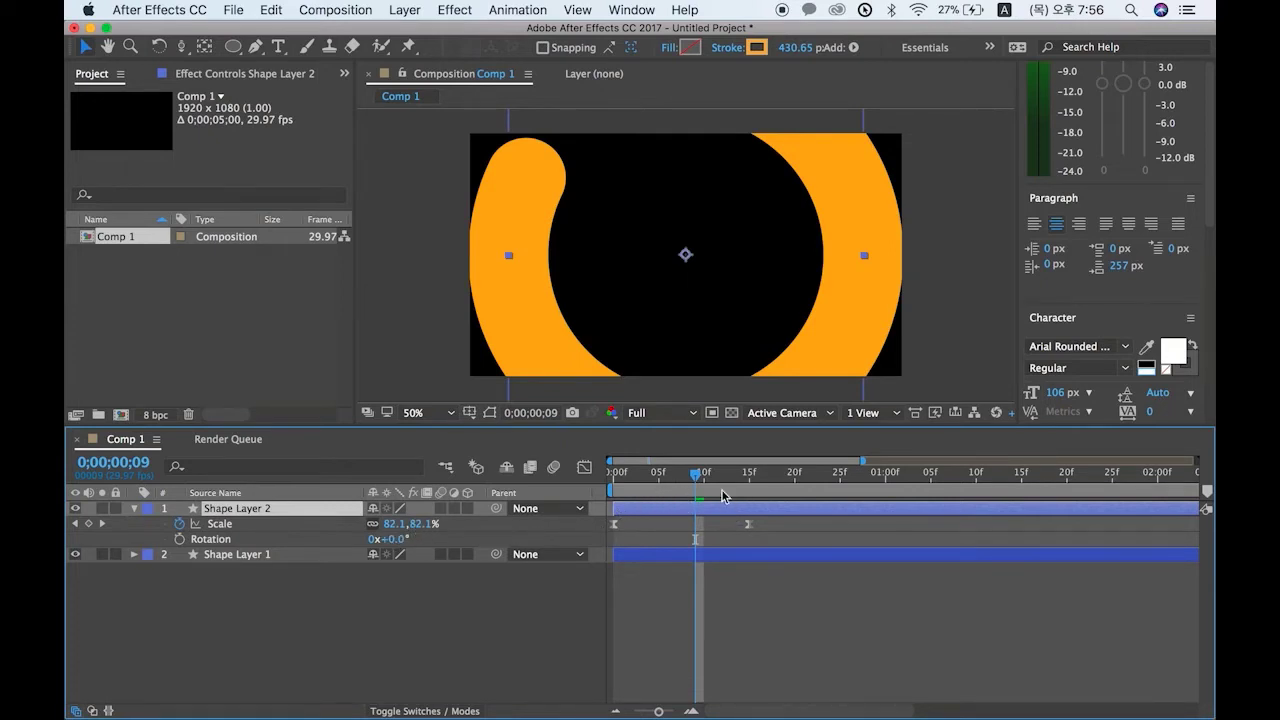
Step: Set Shape Layer 2's scale keyframe at 0;00;00;15 to 61% and preview the two rings growing together
{"action": "left_click_drag", "start_coordinate": [698, 480], "coordinate": [751, 502]}
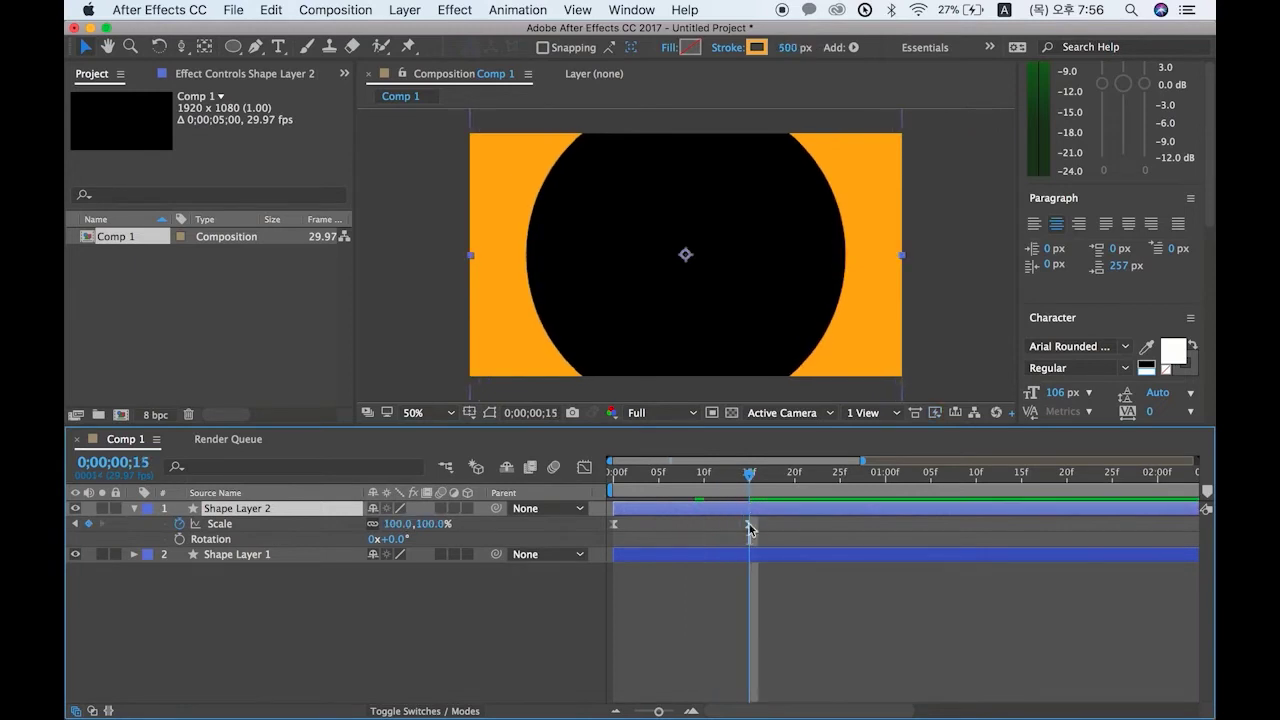
{"action": "left_click", "coordinate": [749, 524]}
{"action": "left_click_drag", "start_coordinate": [430, 526], "coordinate": [373, 527]}
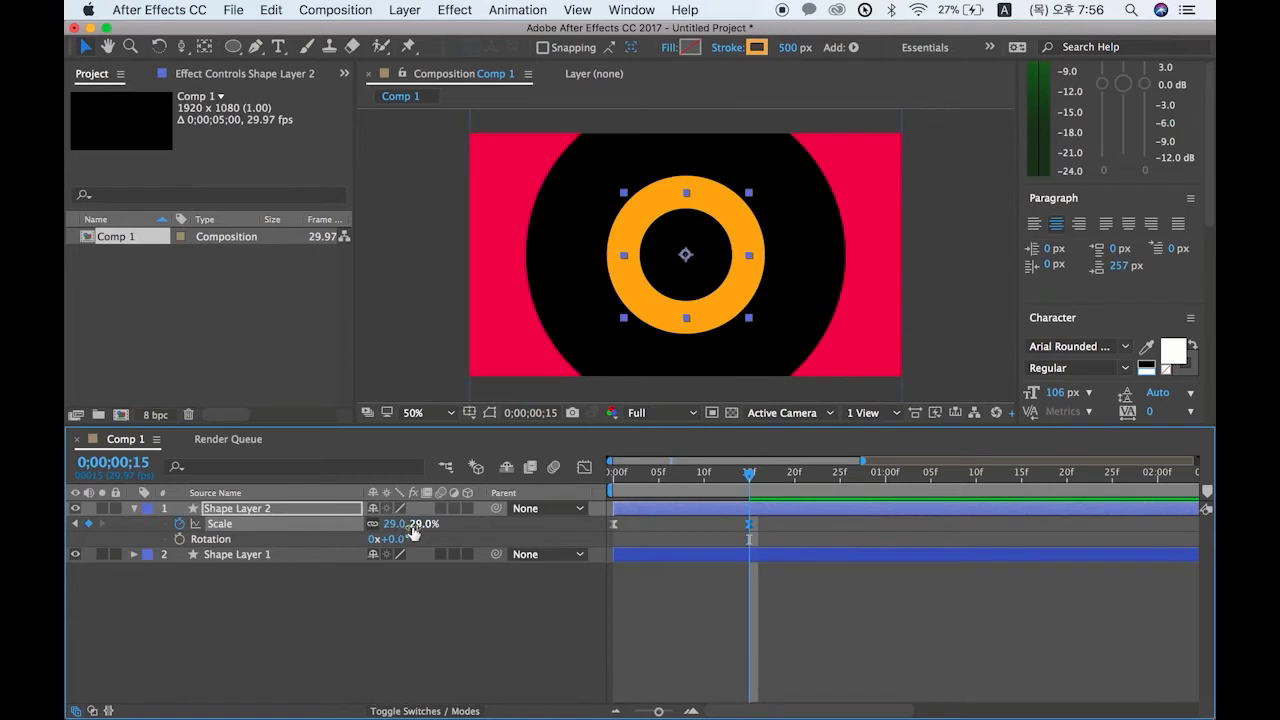
{"action": "left_click_drag", "start_coordinate": [424, 527], "coordinate": [446, 533]}
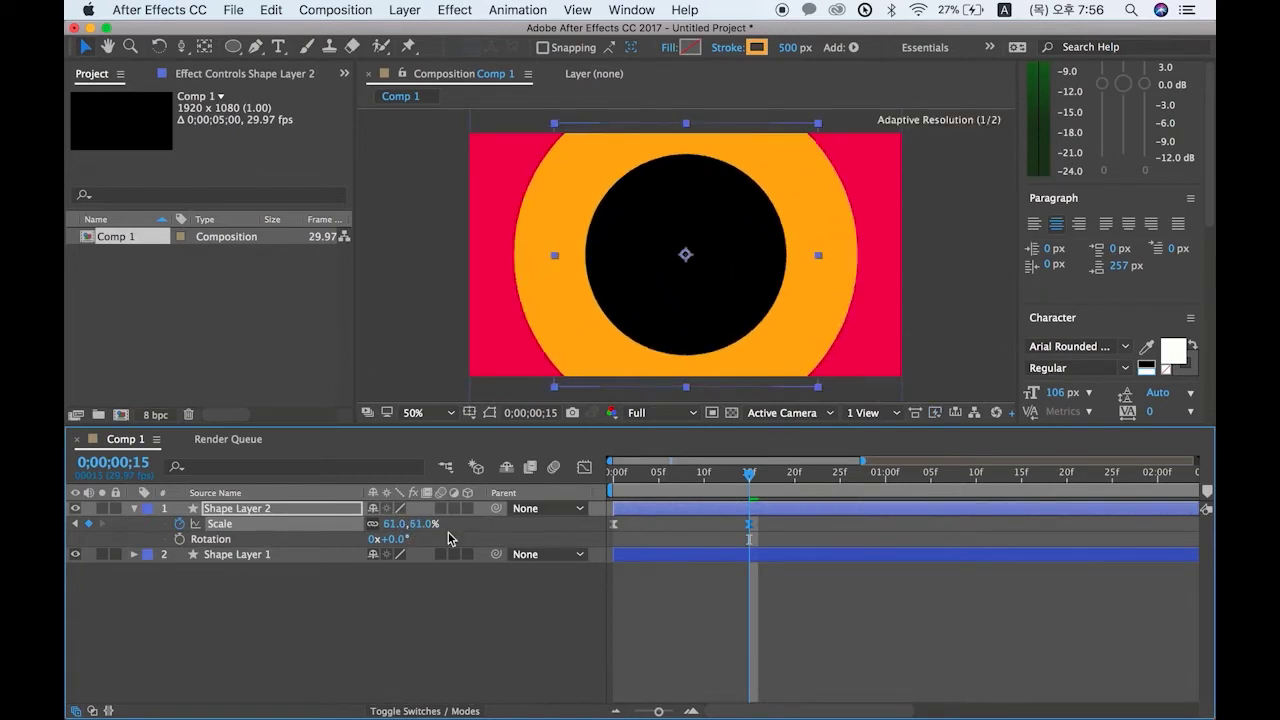
{"action": "left_click_drag", "start_coordinate": [646, 478], "coordinate": [753, 487]}
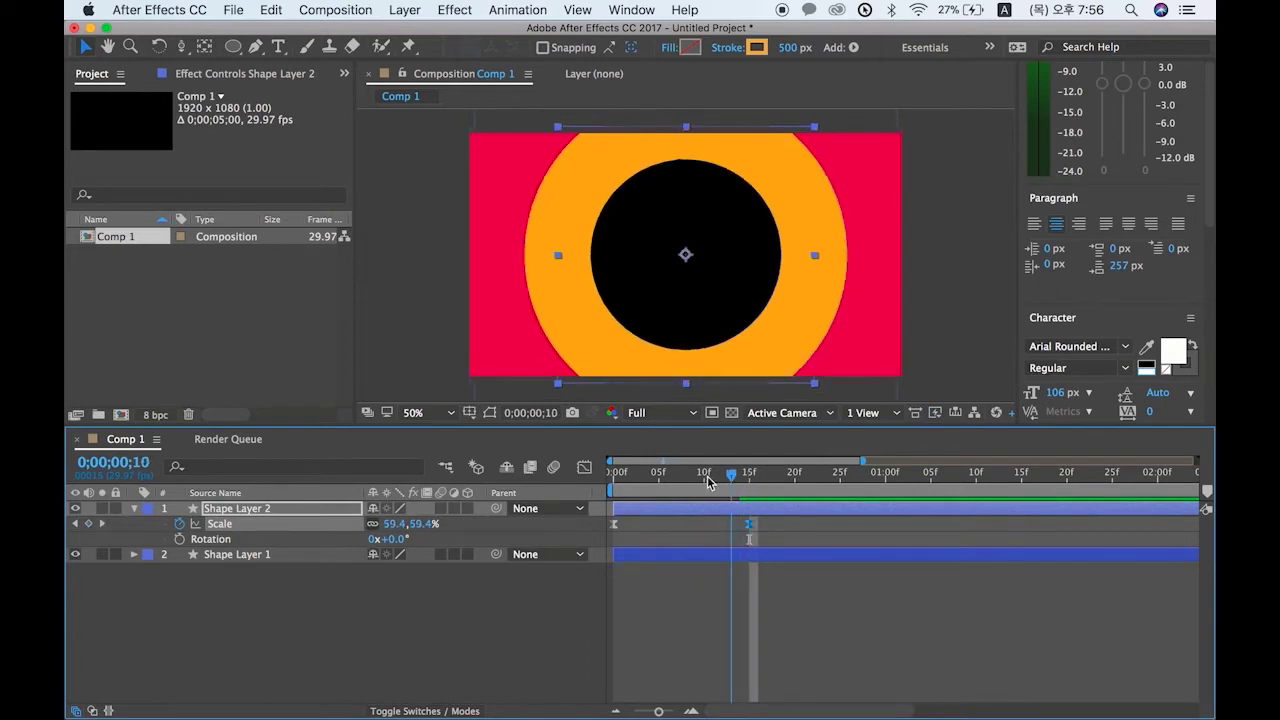
Step: Set Shape Layer 2's rotation to 151° while viewing 0;00;00;07, and preview the motion up to 0;00;00;14
{"action": "left_click_drag", "start_coordinate": [757, 486], "coordinate": [679, 480]}
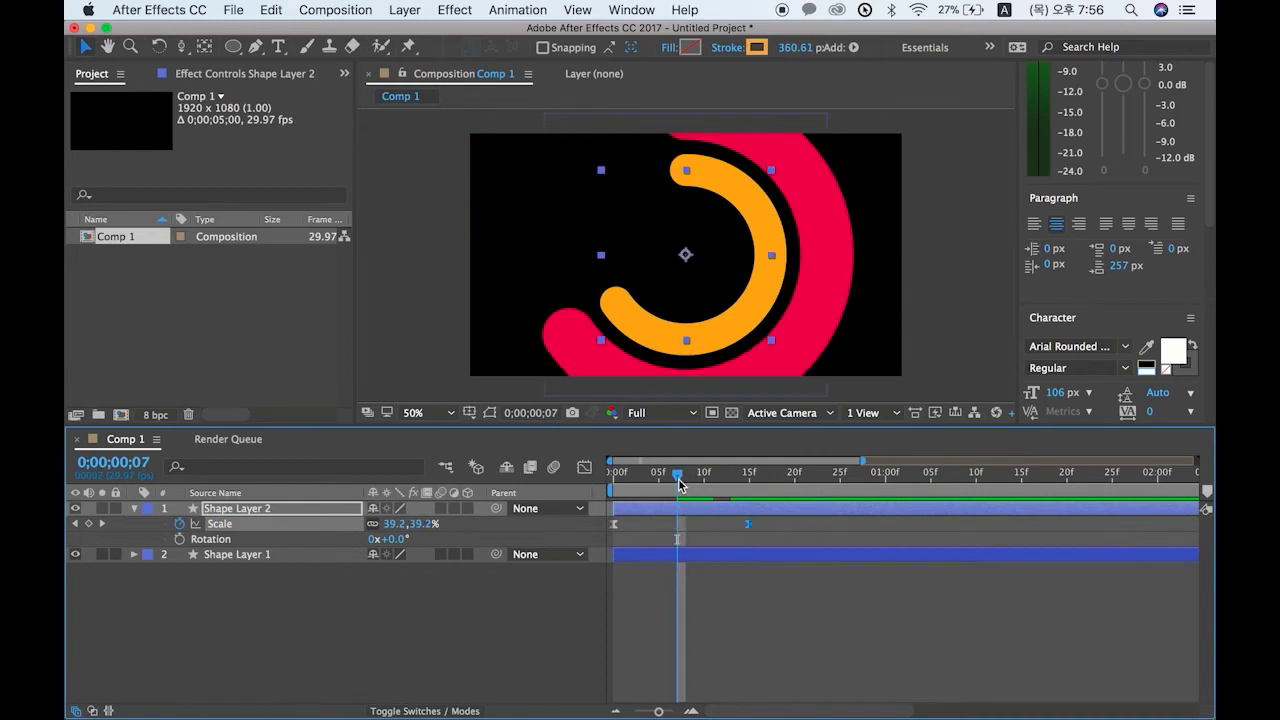
{"action": "left_click", "coordinate": [242, 543]}
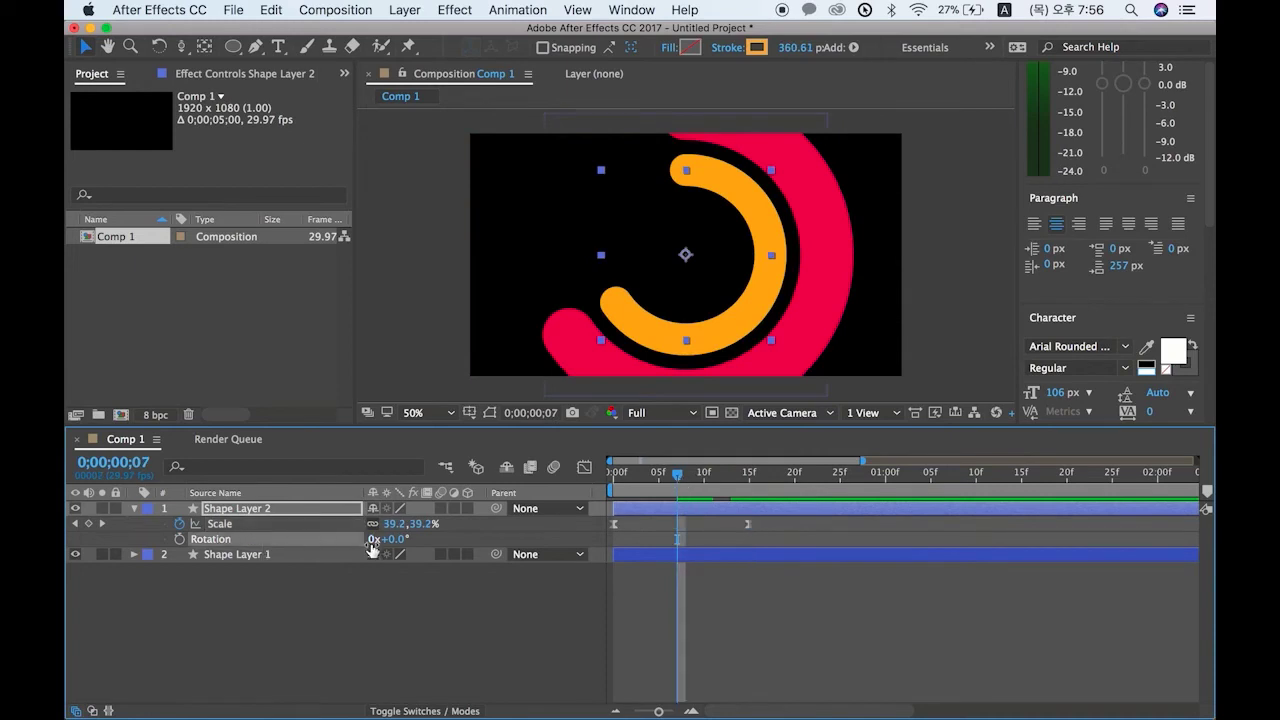
{"action": "left_click_drag", "start_coordinate": [395, 539], "coordinate": [546, 556]}
{"action": "left_click_drag", "start_coordinate": [683, 478], "coordinate": [743, 486]}
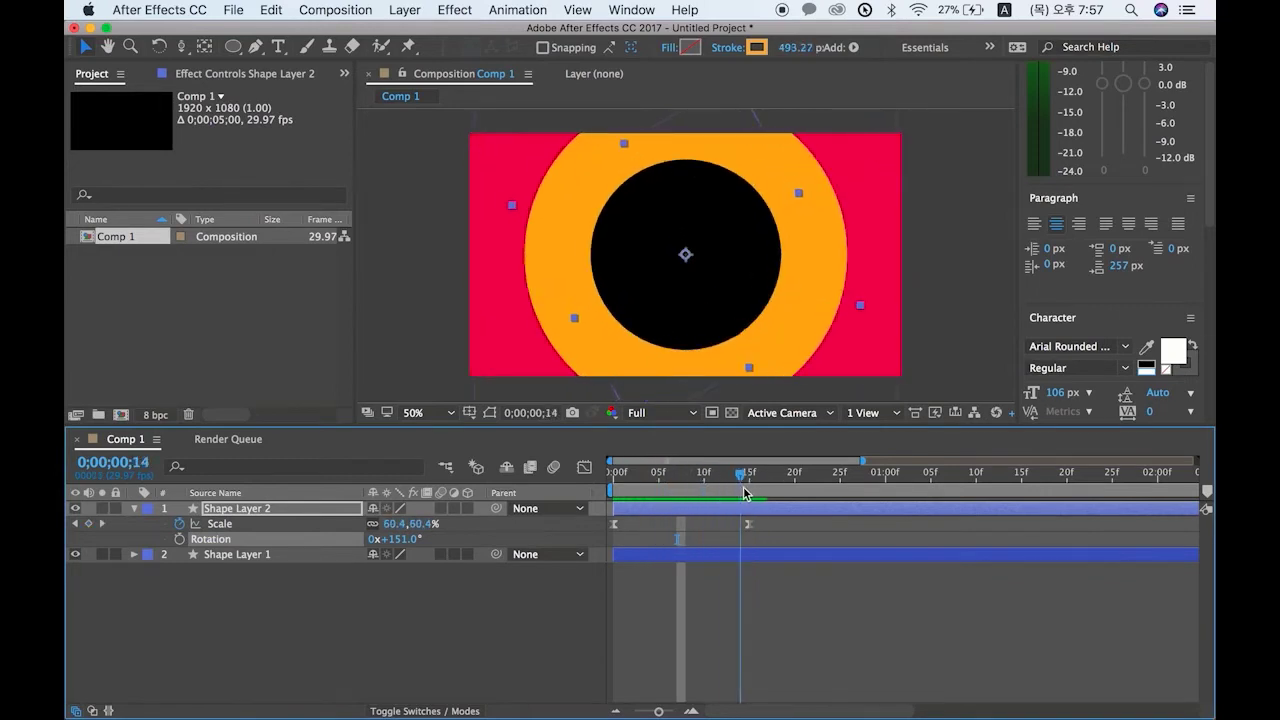
Step: Duplicate Shape Layer 2, collapse the original and reveal the keyframed properties of the new Shape Layer 3
{"action": "left_click", "coordinate": [302, 510]}
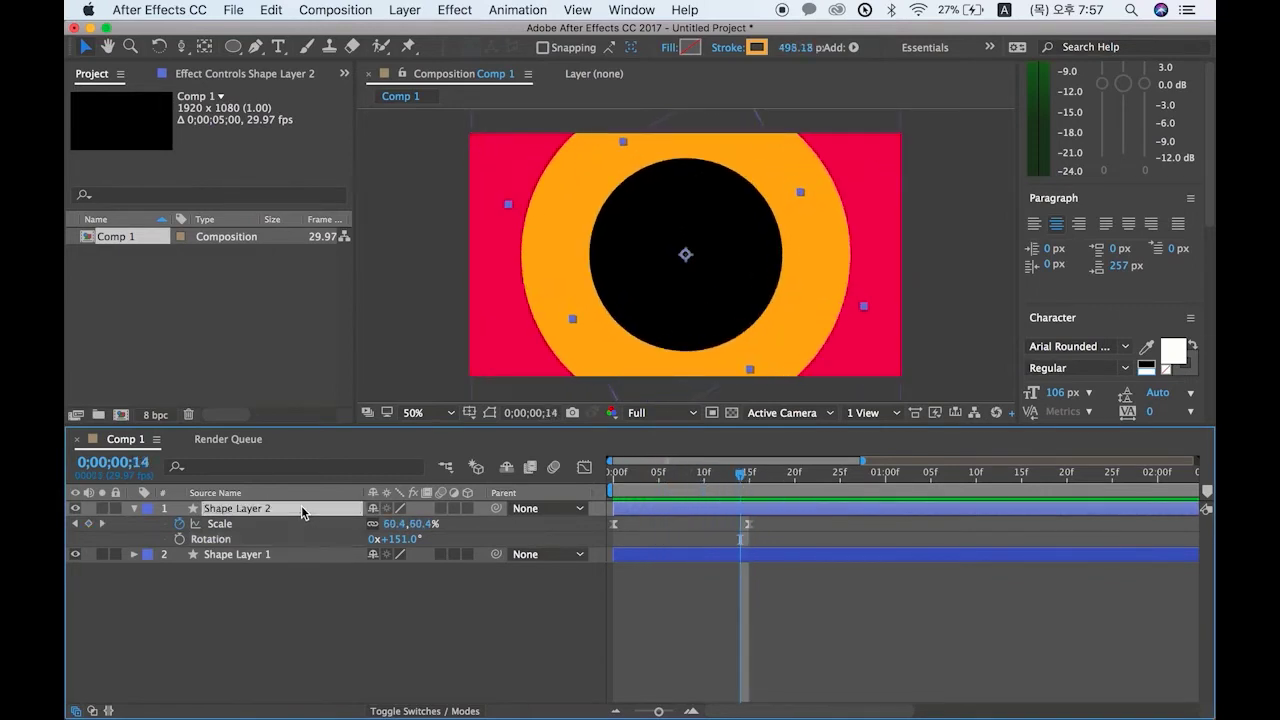
{"action": "key", "text": "super+d"}
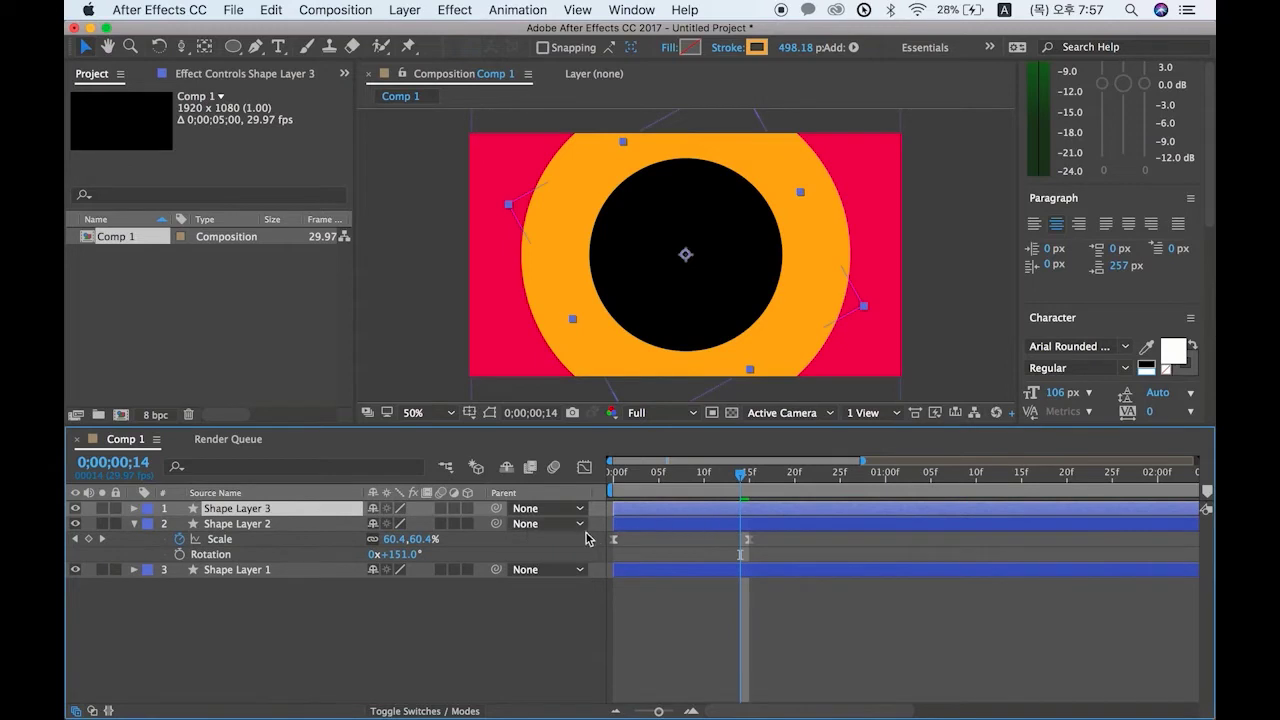
{"action": "left_click", "coordinate": [133, 523]}
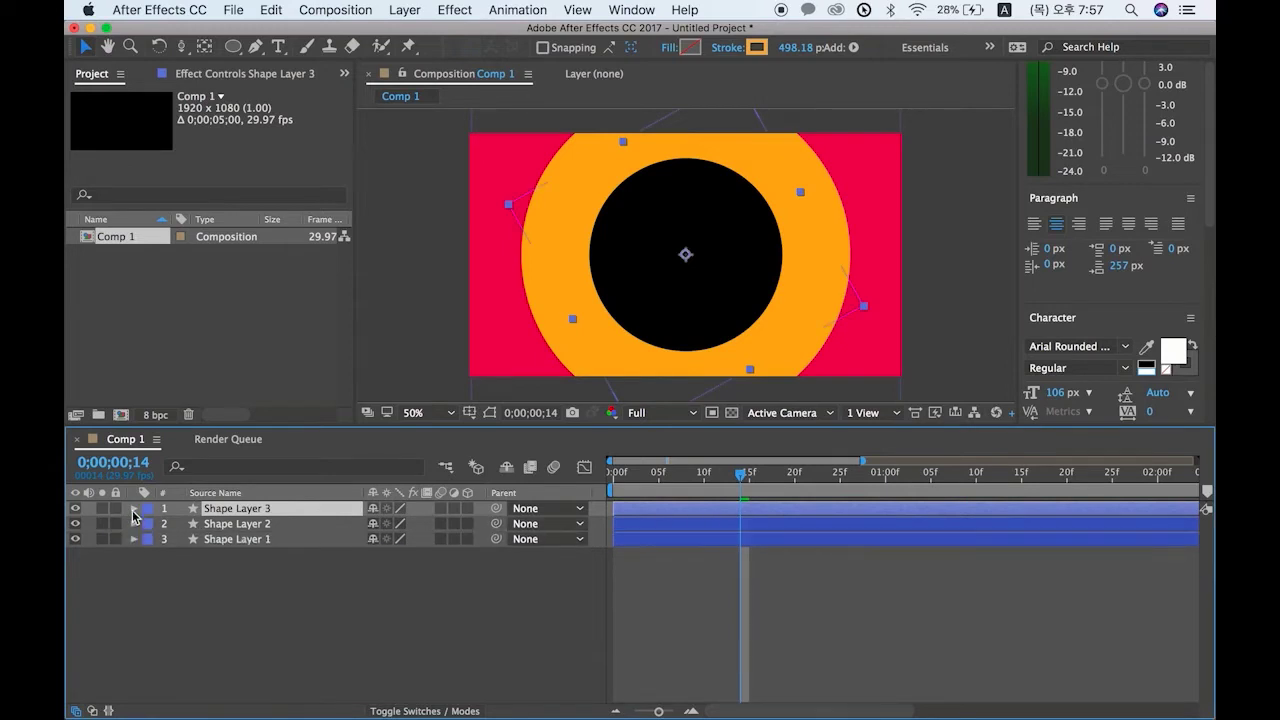
{"action": "left_click", "coordinate": [133, 509]}
{"action": "key", "text": "u"}
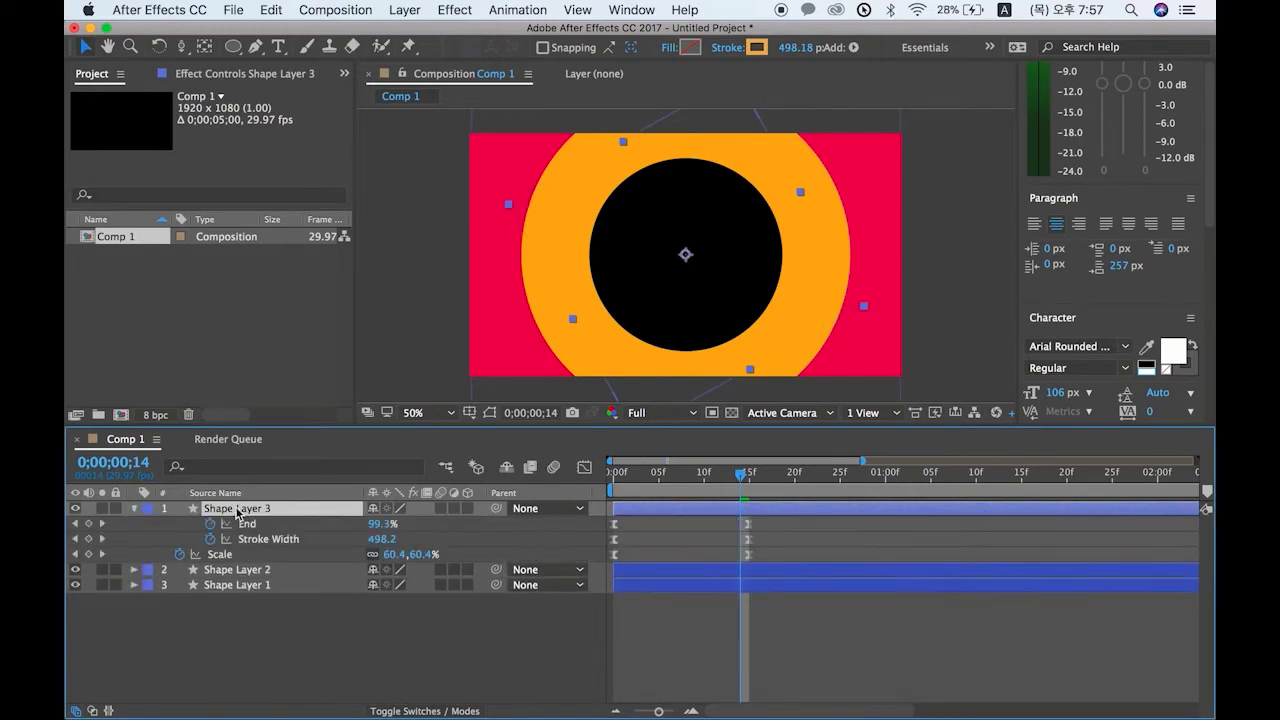
Step: Set Shape Layer 3's scale keyframe at 0;00;00;15 to 41% and change its stroke color to cyan 3BF8E9
{"action": "left_click", "coordinate": [749, 481]}
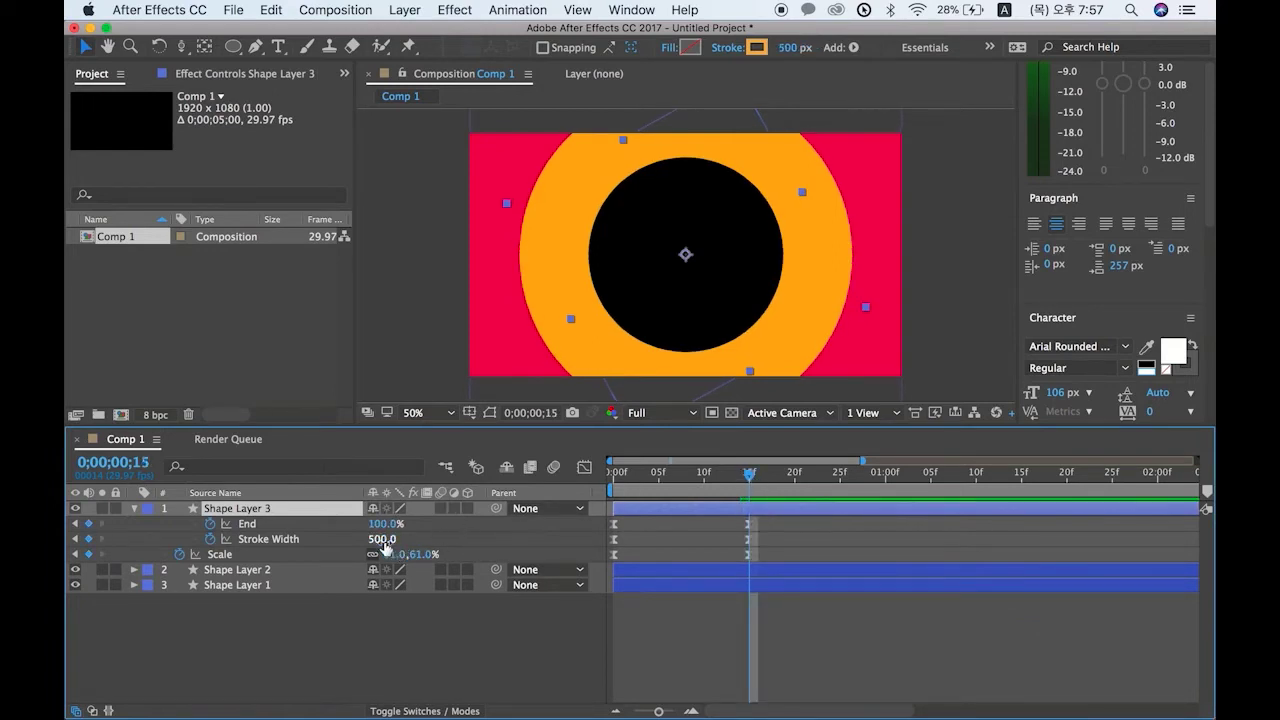
{"action": "mouse_move", "coordinate": [394, 566]}
{"action": "left_mouse_down"}
{"action": "mouse_move", "coordinate": [367, 560]}
{"action": "mouse_move", "coordinate": [377, 567]}
{"action": "left_mouse_up"}
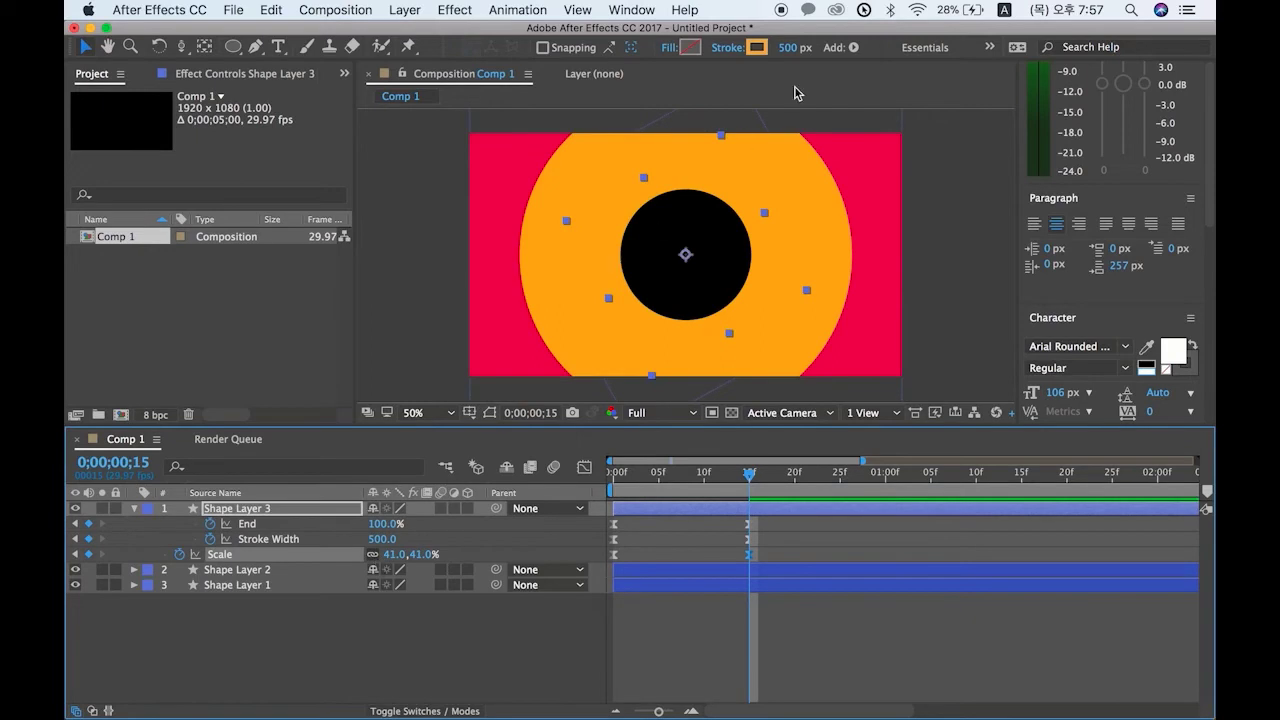
{"action": "left_click", "coordinate": [758, 49]}
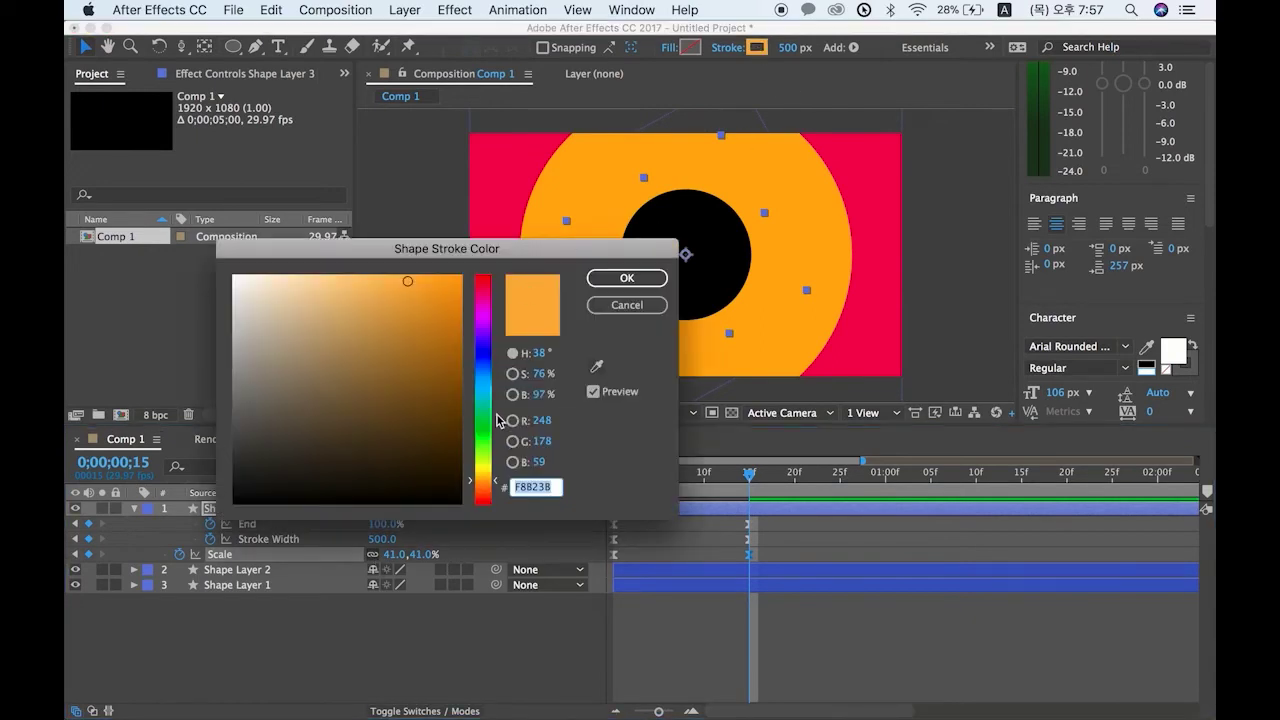
{"action": "left_click_drag", "start_coordinate": [497, 420], "coordinate": [497, 393]}
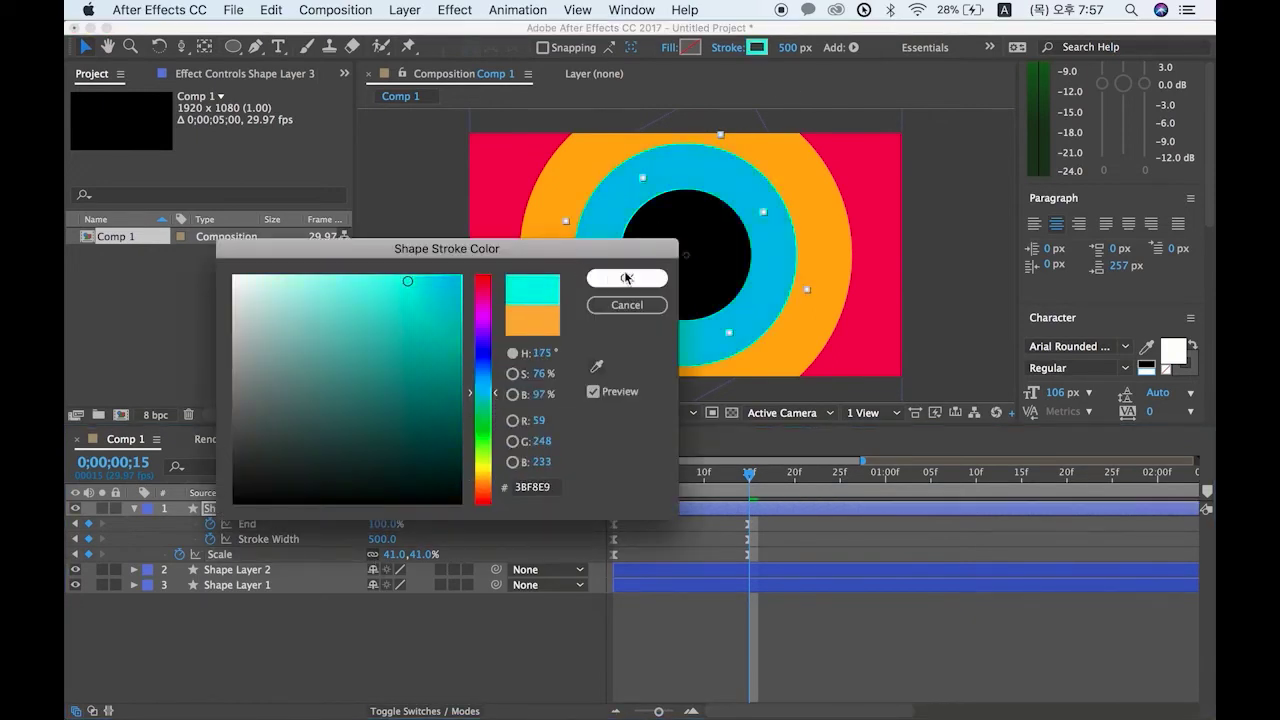
{"action": "left_click", "coordinate": [626, 278]}
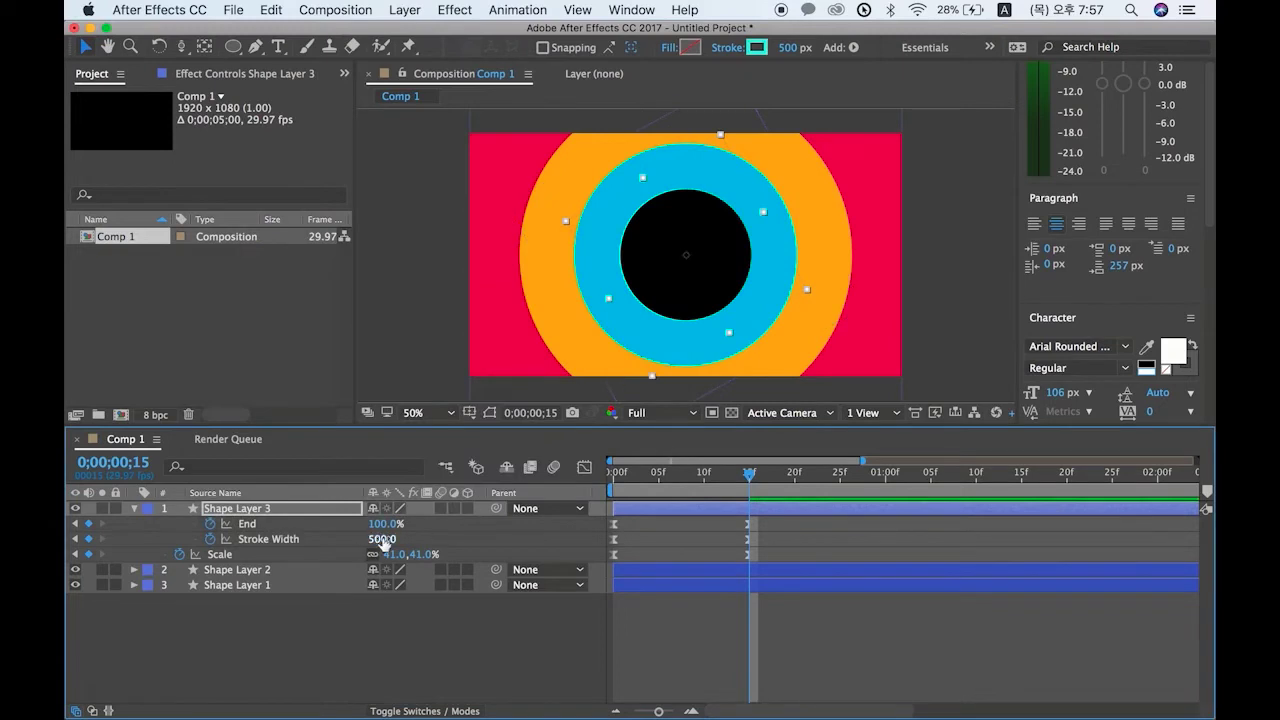
Step: Reduce Shape Layer 3's scale keyframe at 0;00;00;15 to 36% and set the layer's rotation to 263°, previewing the three rings
{"action": "left_click_drag", "start_coordinate": [390, 554], "coordinate": [394, 554]}
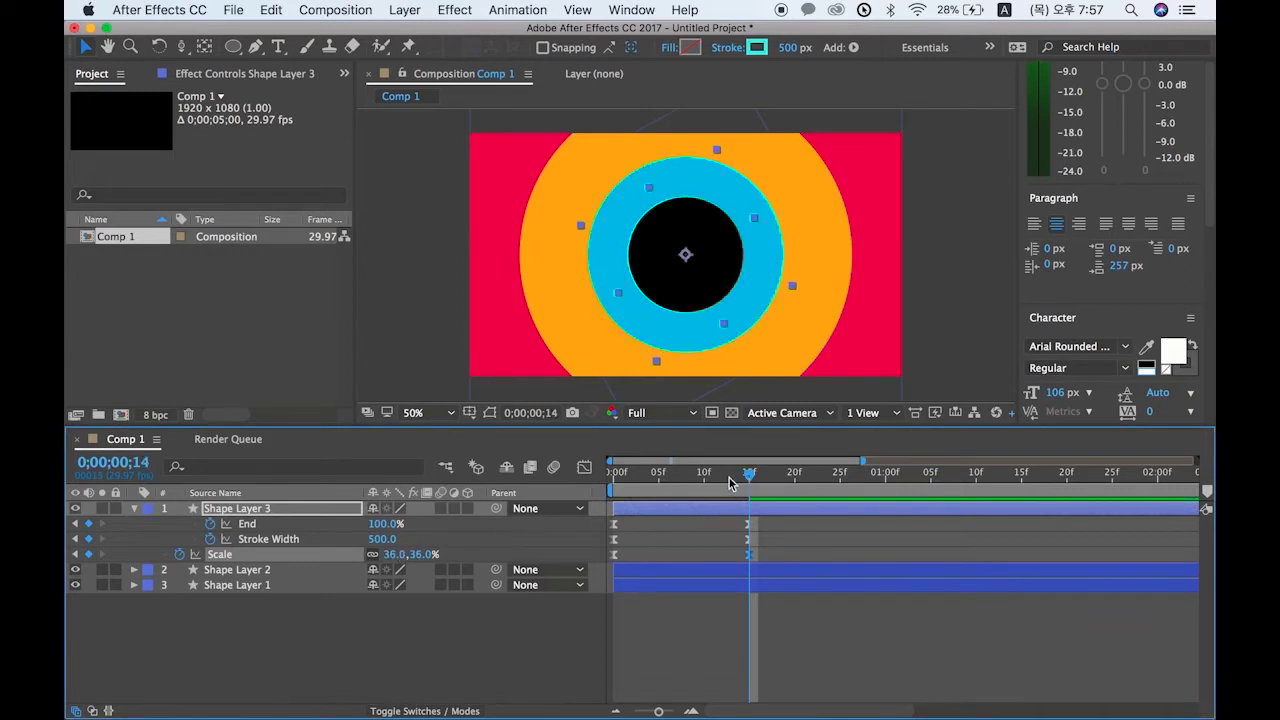
{"action": "left_click_drag", "start_coordinate": [738, 485], "coordinate": [685, 487]}
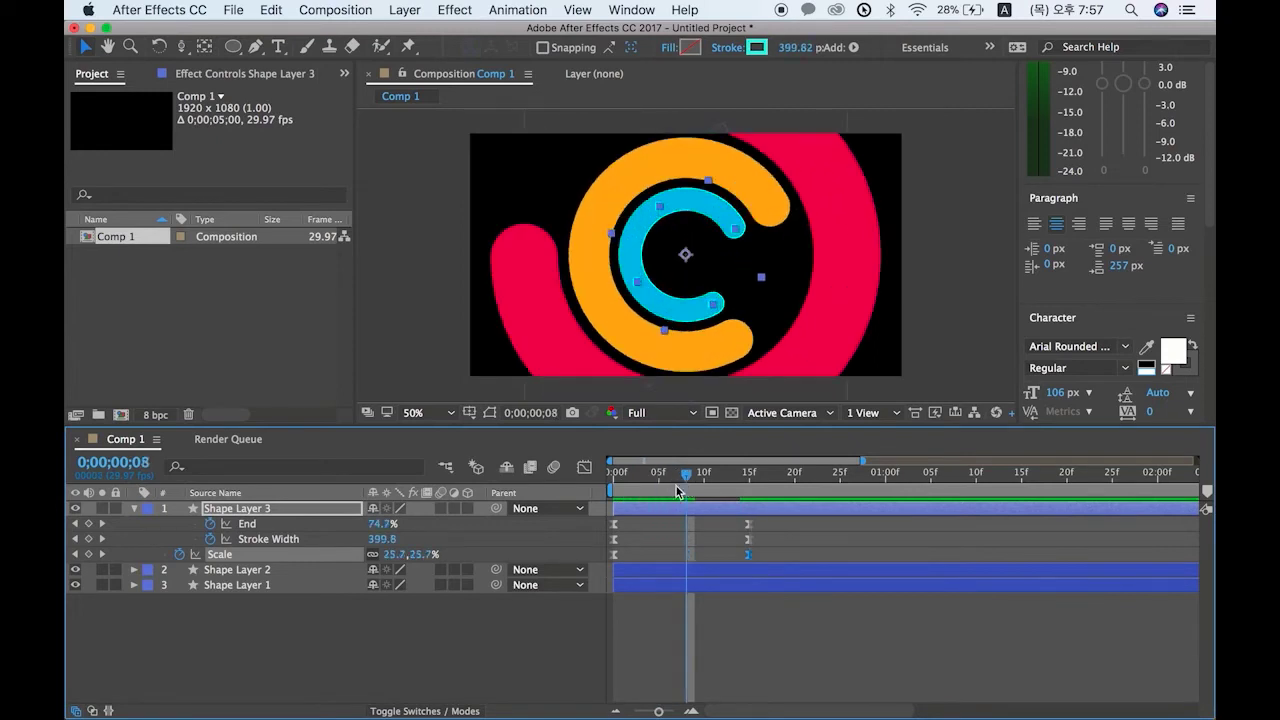
{"action": "left_click", "coordinate": [664, 508]}
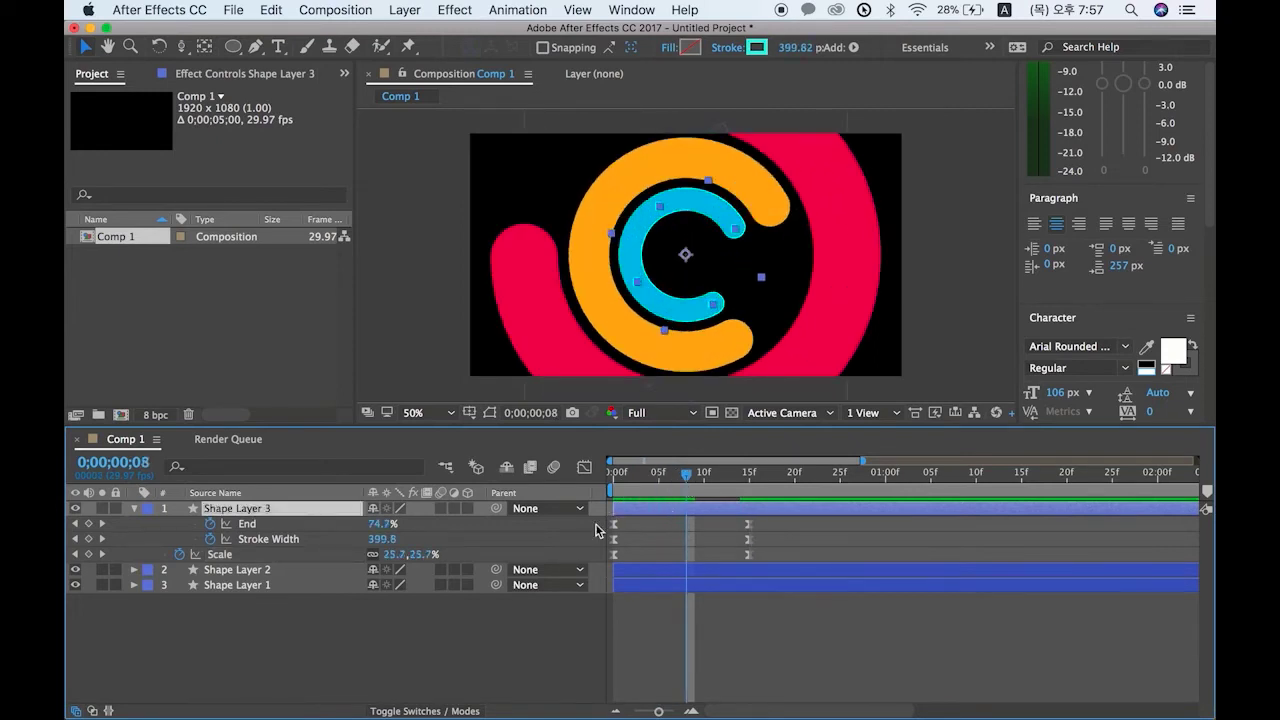
{"action": "key", "text": "shift+r"}
{"action": "left_click_drag", "start_coordinate": [405, 571], "coordinate": [530, 578]}
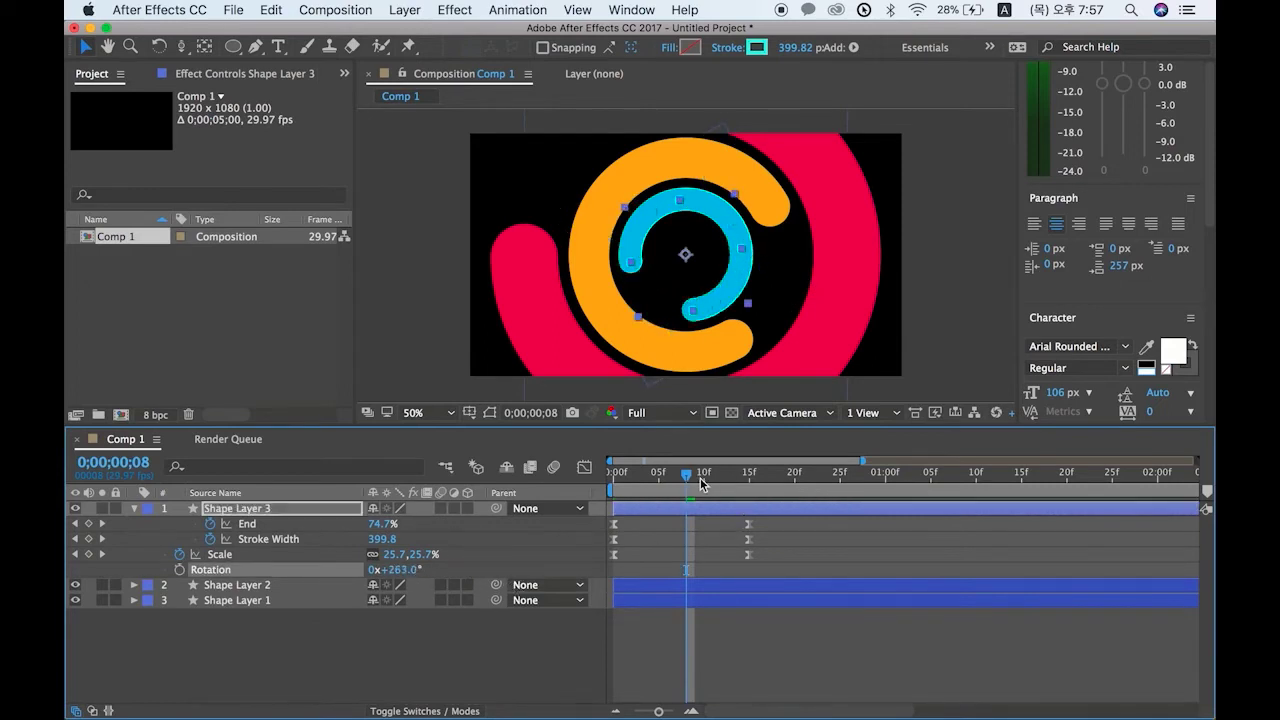
{"action": "mouse_move", "coordinate": [701, 483]}
{"action": "left_mouse_down"}
{"action": "mouse_move", "coordinate": [620, 477]}
{"action": "mouse_move", "coordinate": [767, 474]}
{"action": "mouse_move", "coordinate": [617, 484]}
{"action": "mouse_move", "coordinate": [756, 503]}
{"action": "left_mouse_up"}
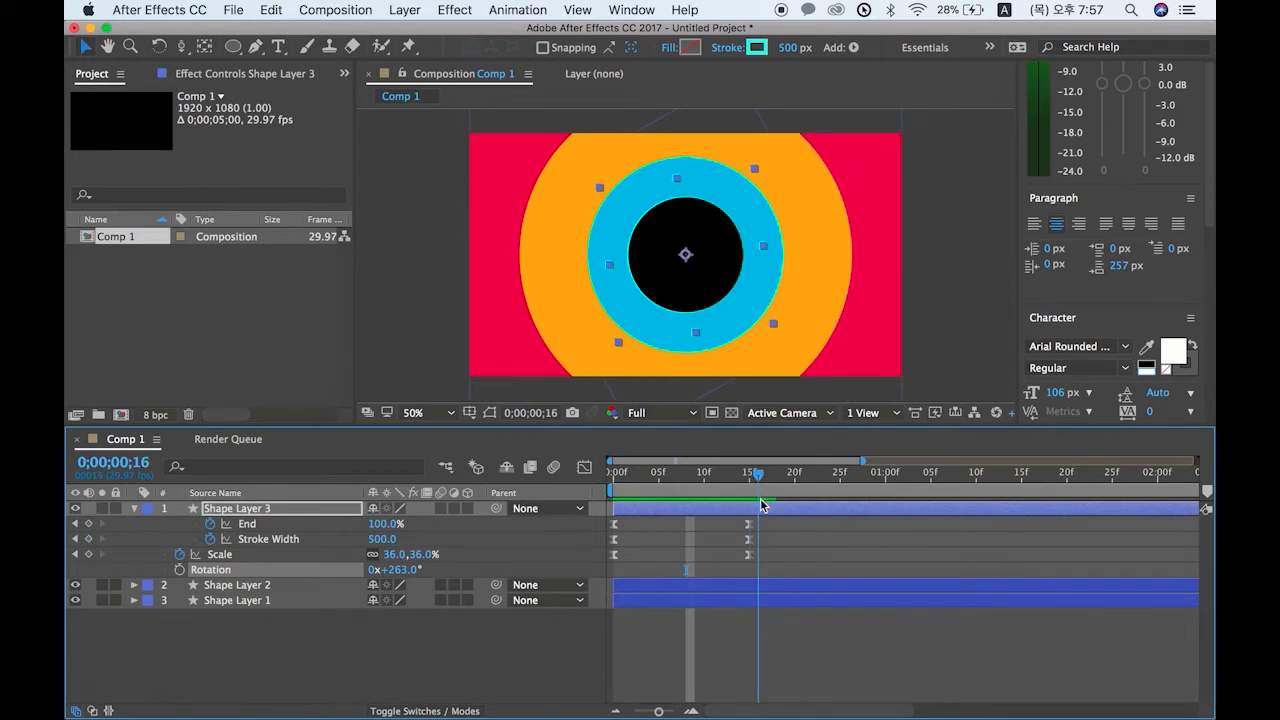
{"action": "left_click_drag", "start_coordinate": [760, 505], "coordinate": [782, 508]}
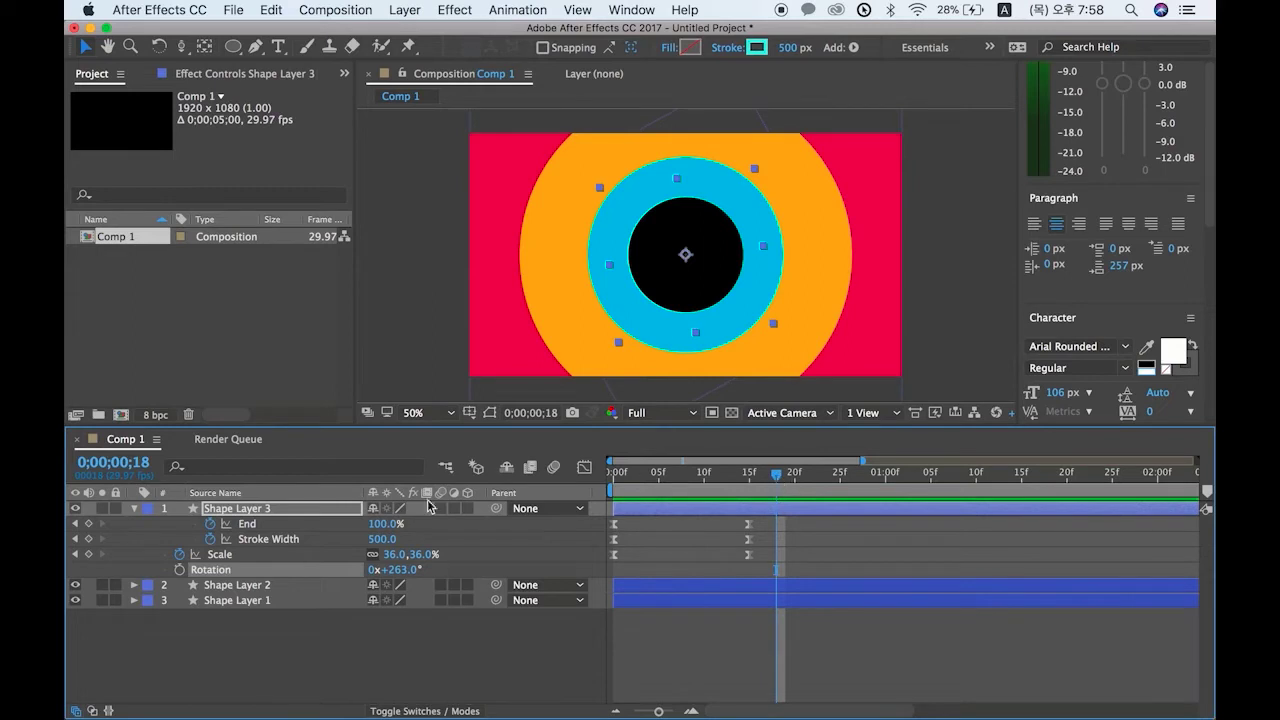
Step: Duplicate Shape Layer 3 and, with the time at 0;00;00;15, make the original a 3D layer
{"action": "key", "text": "super+d"}
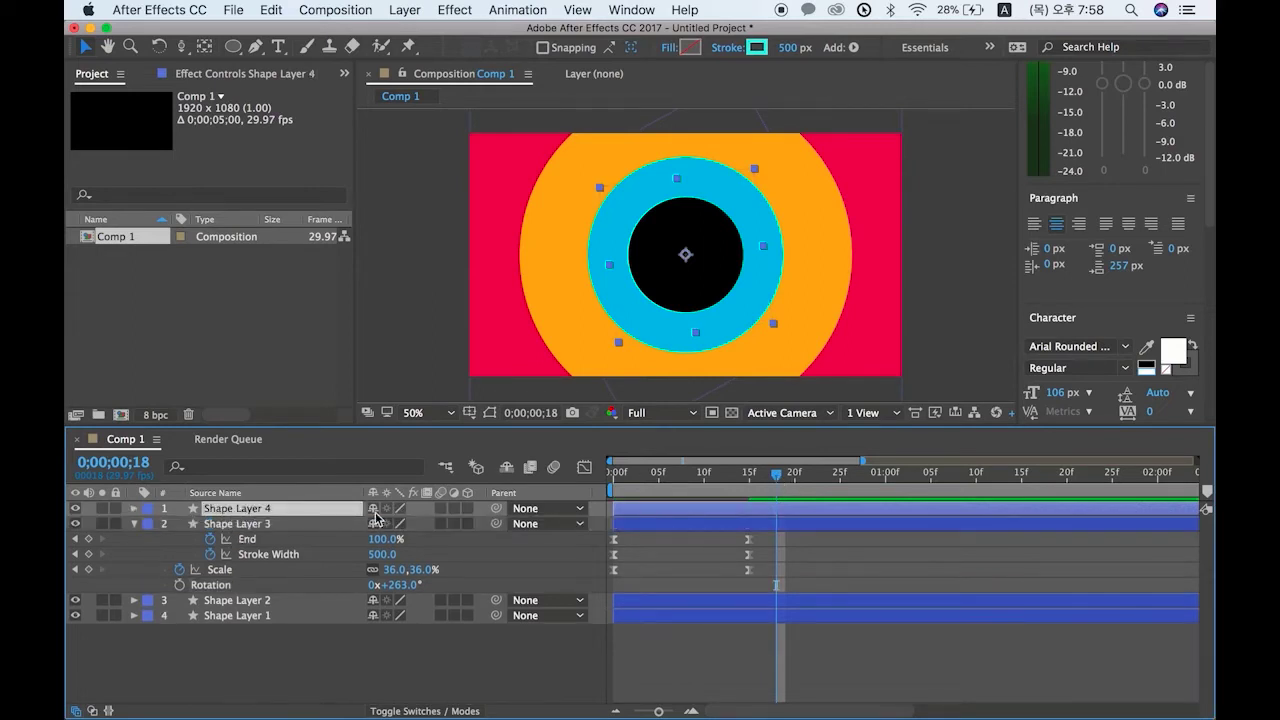
{"action": "left_click_drag", "start_coordinate": [779, 486], "coordinate": [746, 489]}
{"action": "left_click", "coordinate": [466, 523]}
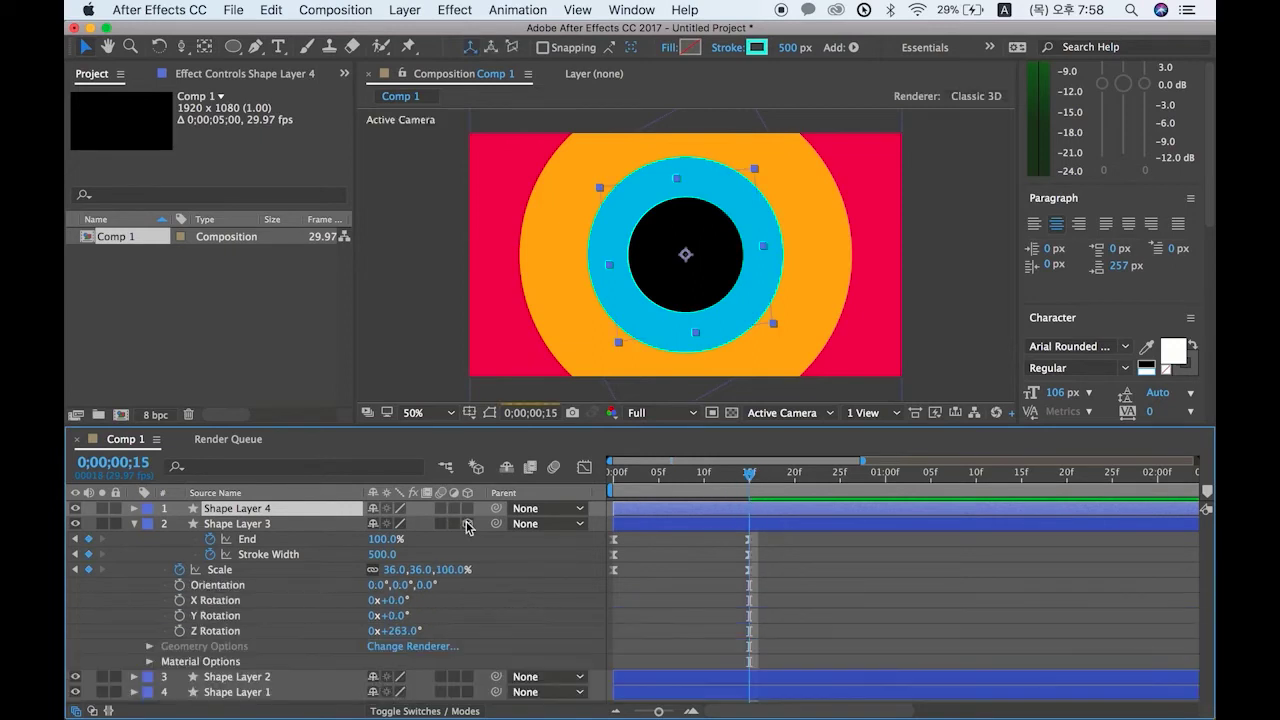
Step: Collapse Shape Layer 3, show only the scale of Shape Layer 4 and change its stroke color to lime green 99F83B
{"action": "left_click", "coordinate": [134, 524]}
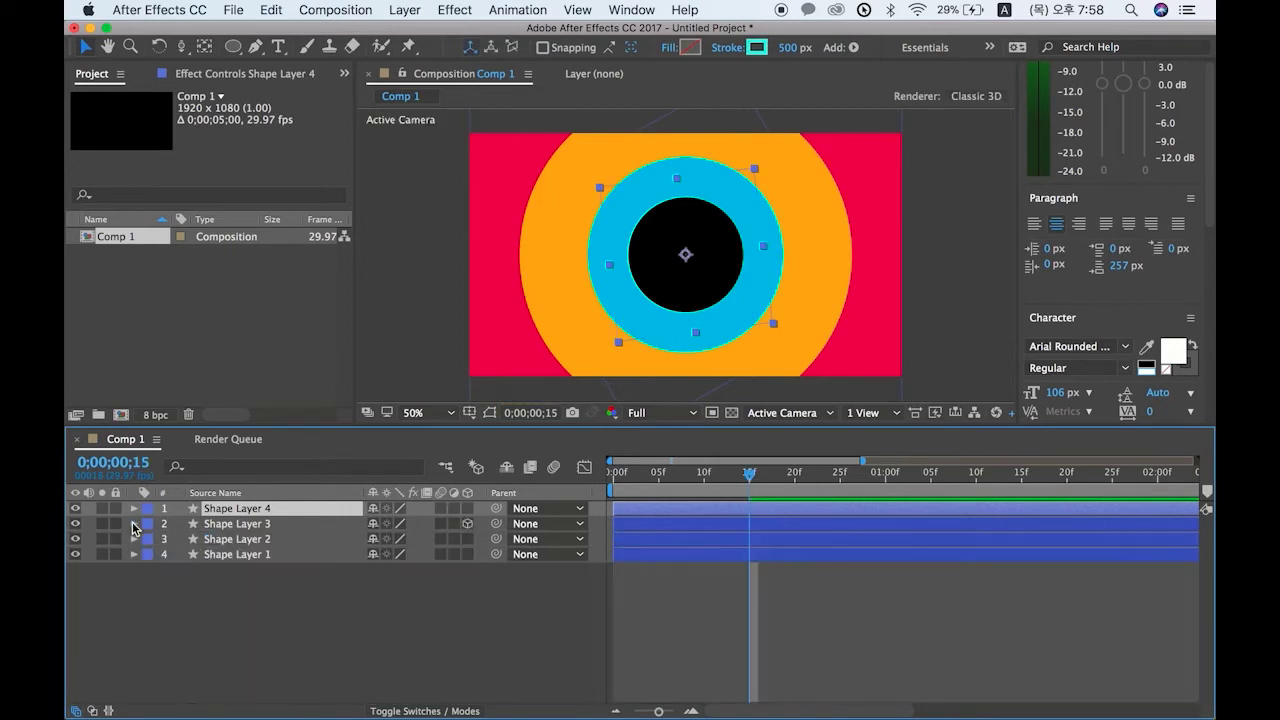
{"action": "key", "text": "s"}
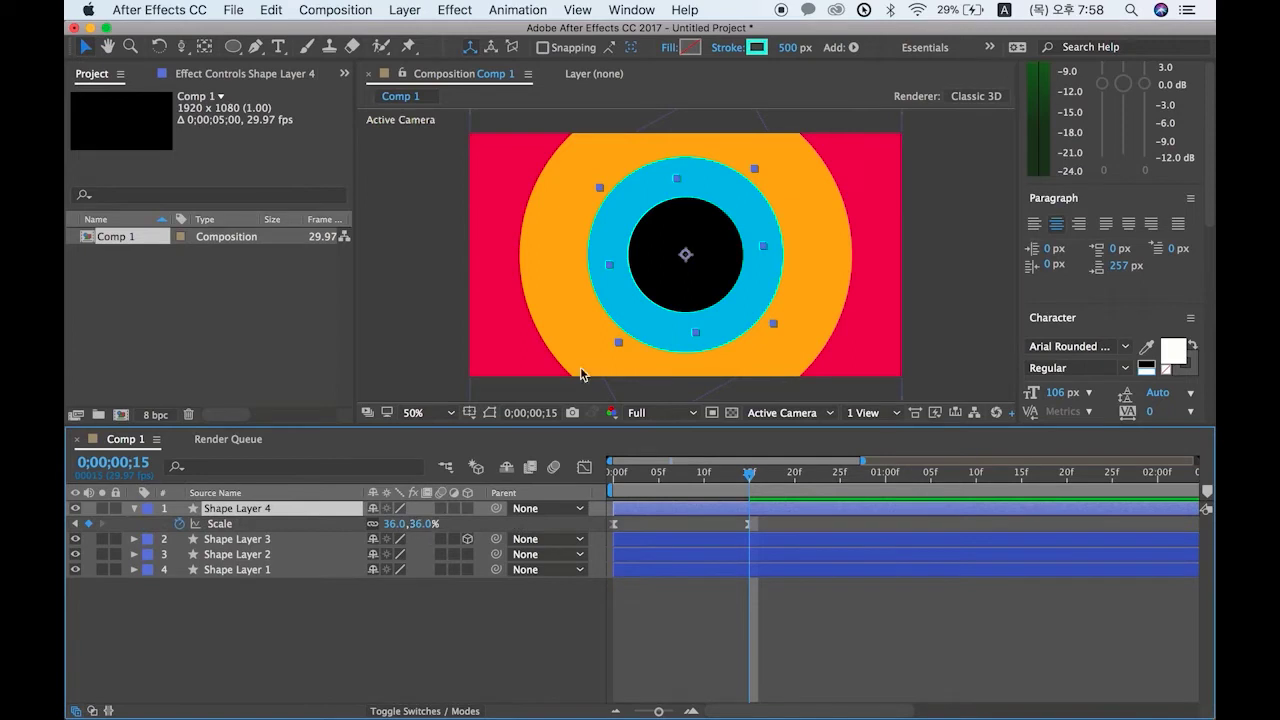
{"action": "left_click", "coordinate": [757, 47]}
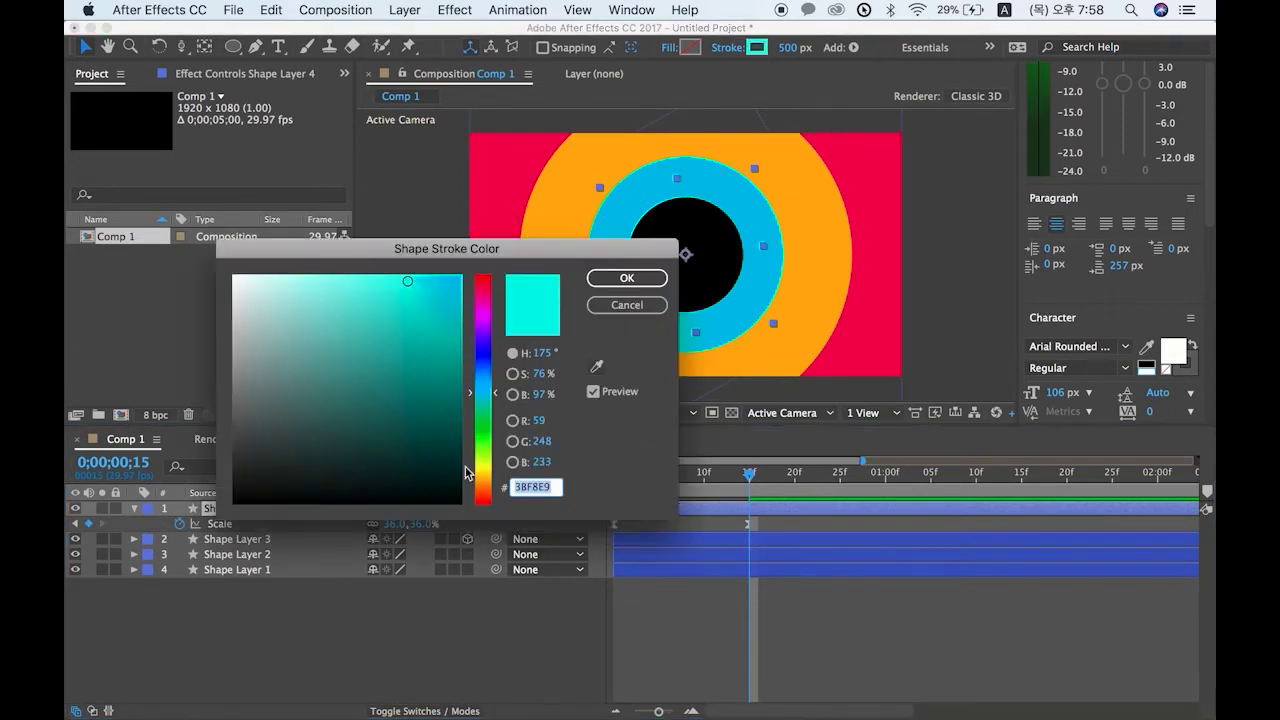
{"action": "left_click", "coordinate": [484, 447]}
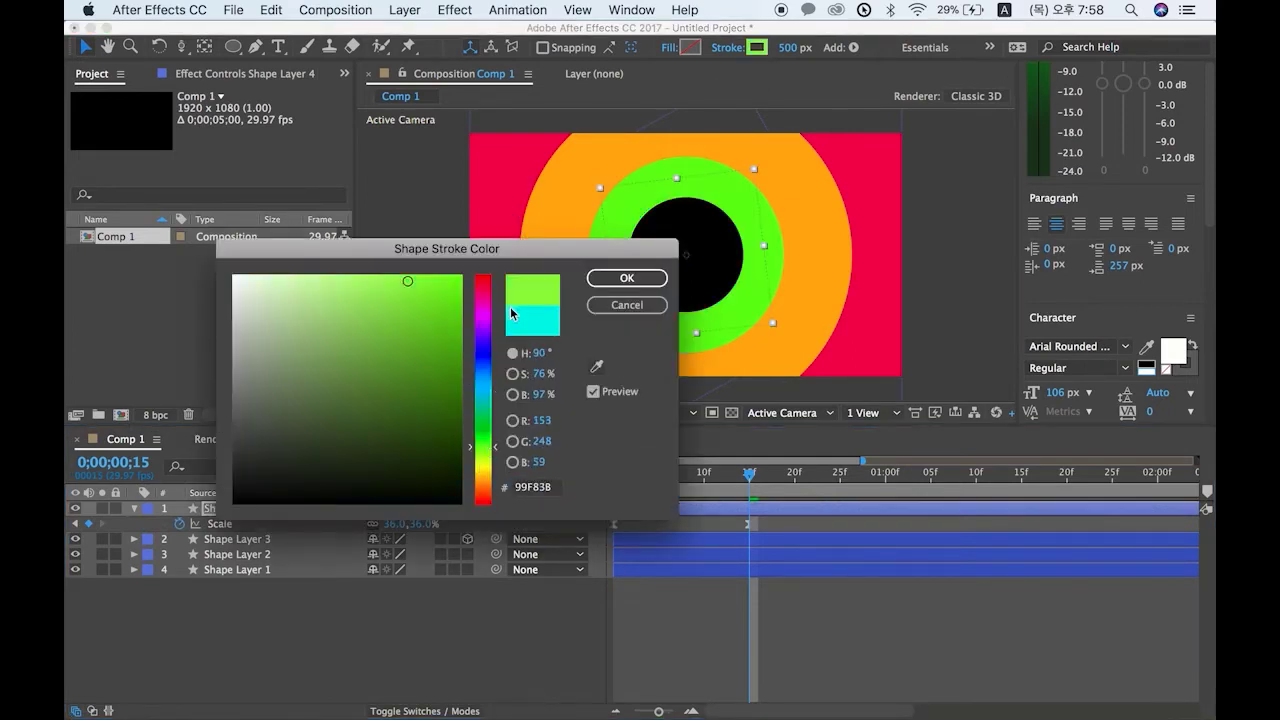
{"action": "left_click", "coordinate": [626, 278]}
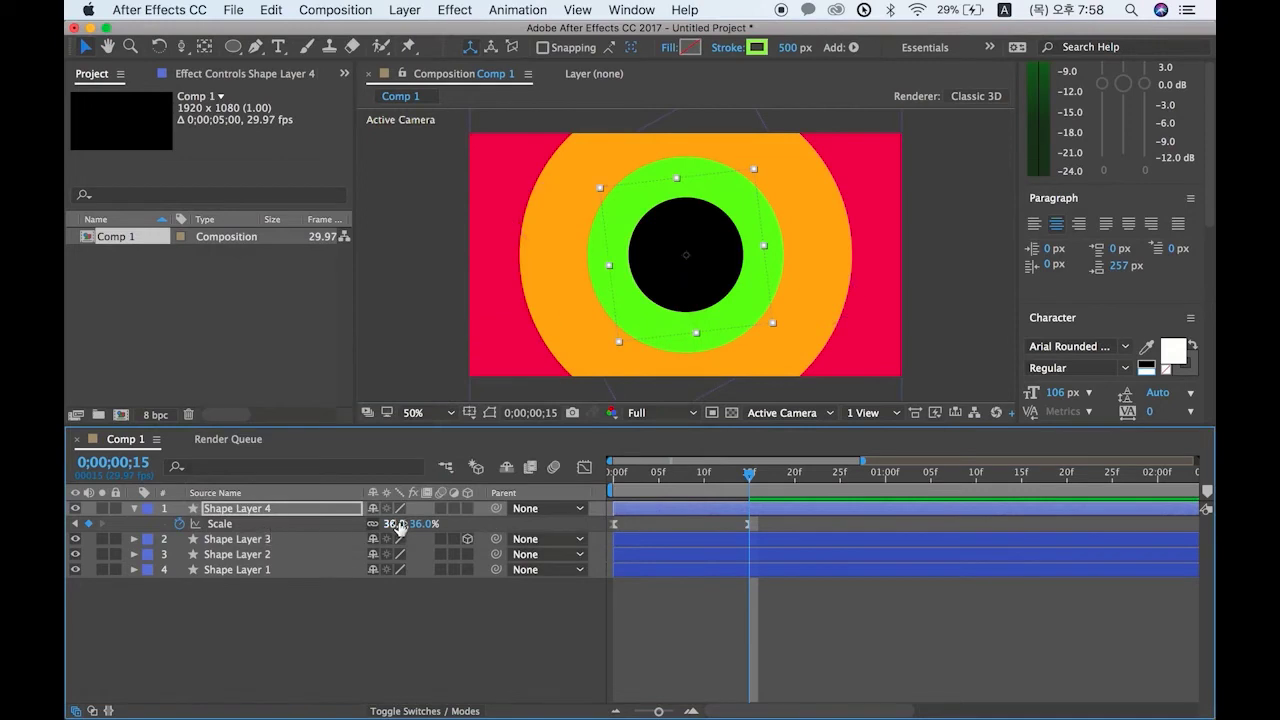
Step: At 0;00;00;15, reduce Shape Layer 4's scale to 23% and raise its Stroke 1 width to 2121
{"action": "mouse_move", "coordinate": [393, 524]}
{"action": "left_mouse_down"}
{"action": "mouse_move", "coordinate": [368, 524]}
{"action": "mouse_move", "coordinate": [381, 526]}
{"action": "left_mouse_up"}
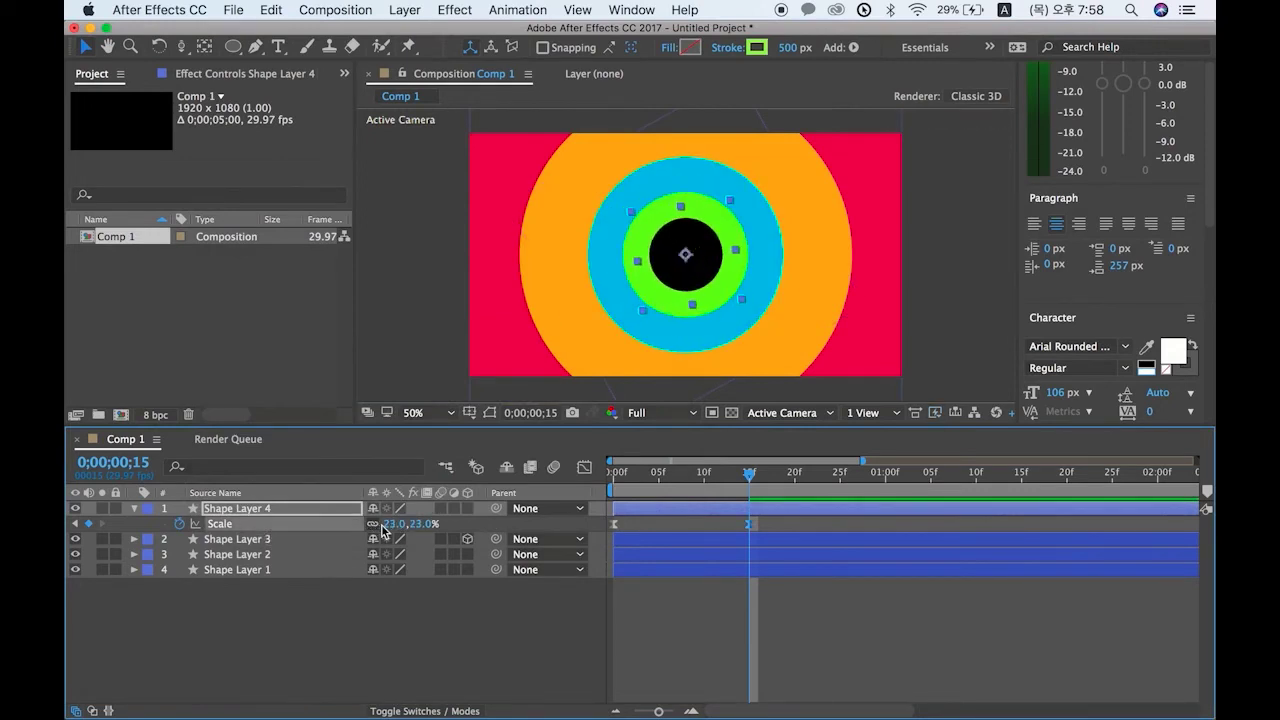
{"action": "left_click", "coordinate": [233, 512]}
{"action": "key", "text": "u"}
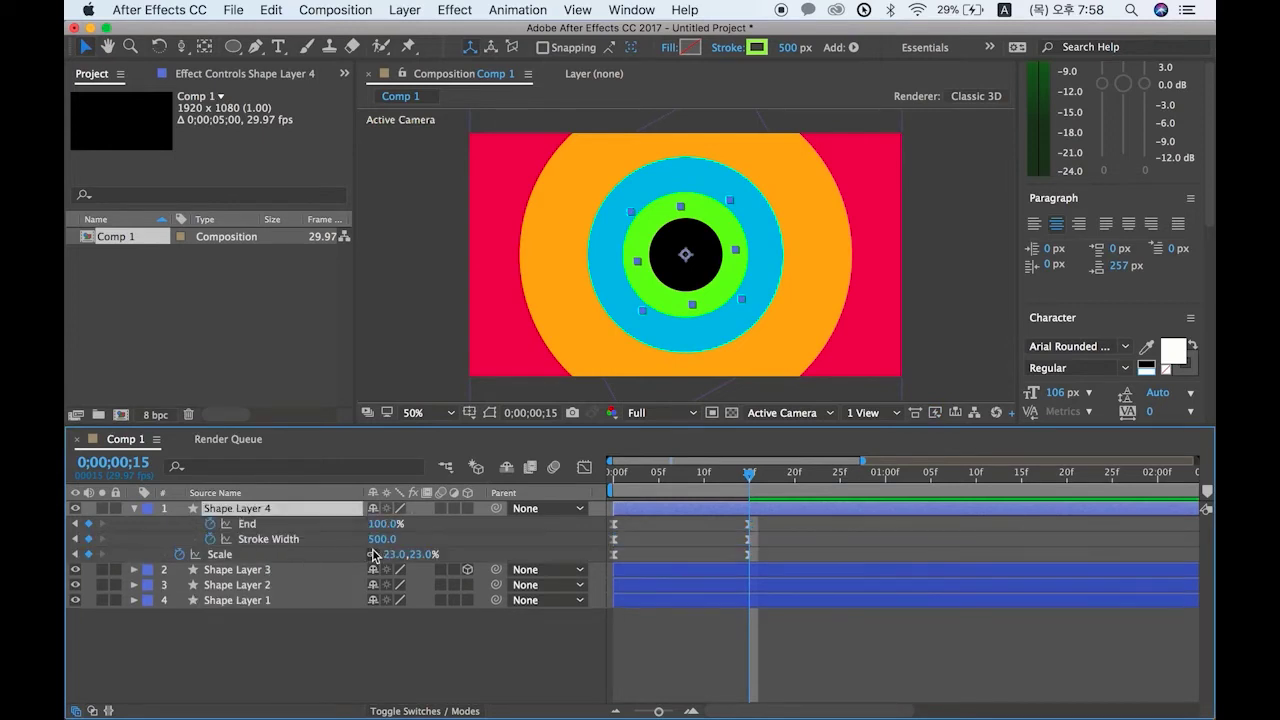
{"action": "left_click", "coordinate": [134, 508]}
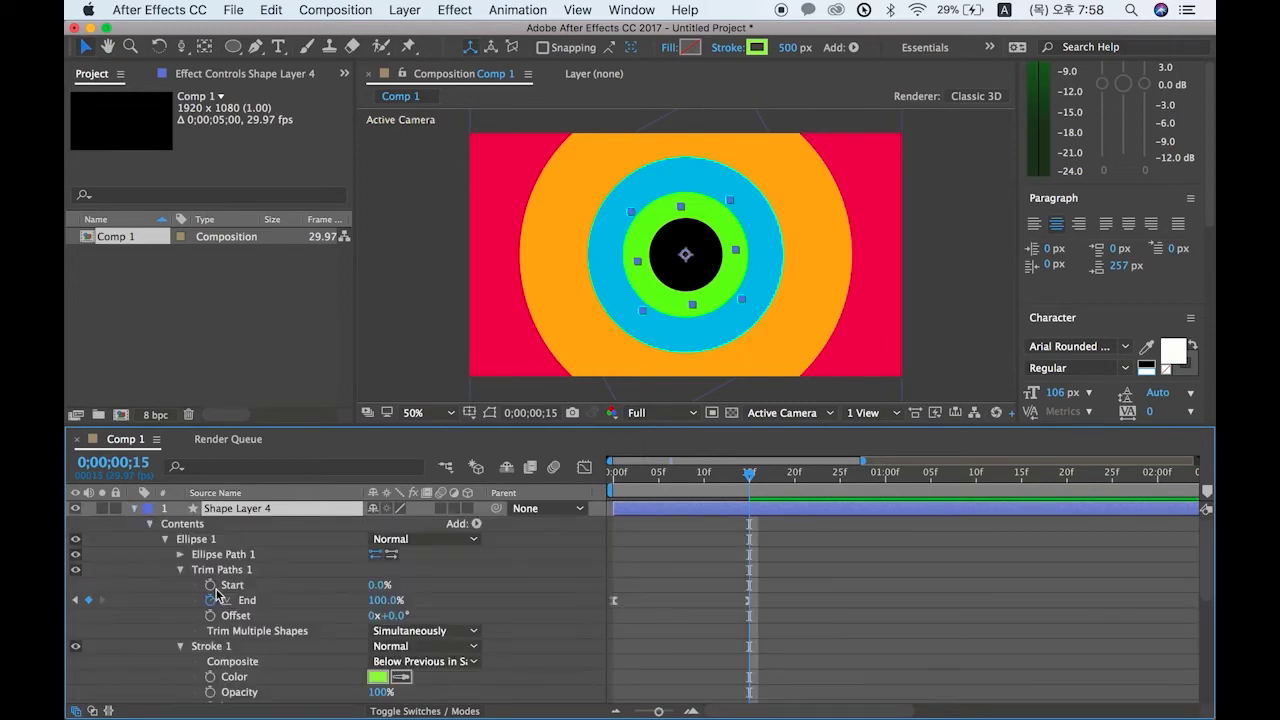
{"action": "left_click", "coordinate": [266, 649]}
{"action": "scroll", "coordinate": [266, 652], "scroll_direction": "down", "scroll_amount": 3}
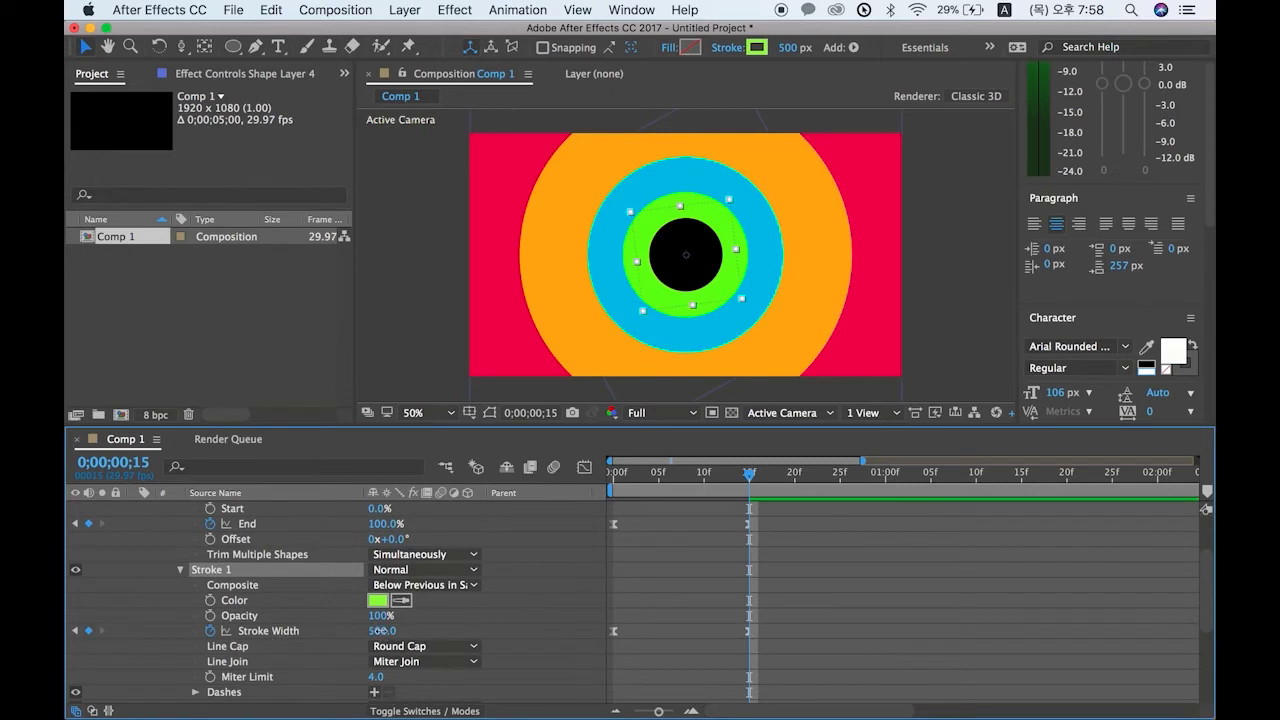
{"action": "mouse_move", "coordinate": [381, 630]}
{"action": "left_mouse_down"}
{"action": "mouse_move", "coordinate": [435, 632]}
{"action": "mouse_move", "coordinate": [372, 637]}
{"action": "left_mouse_up"}
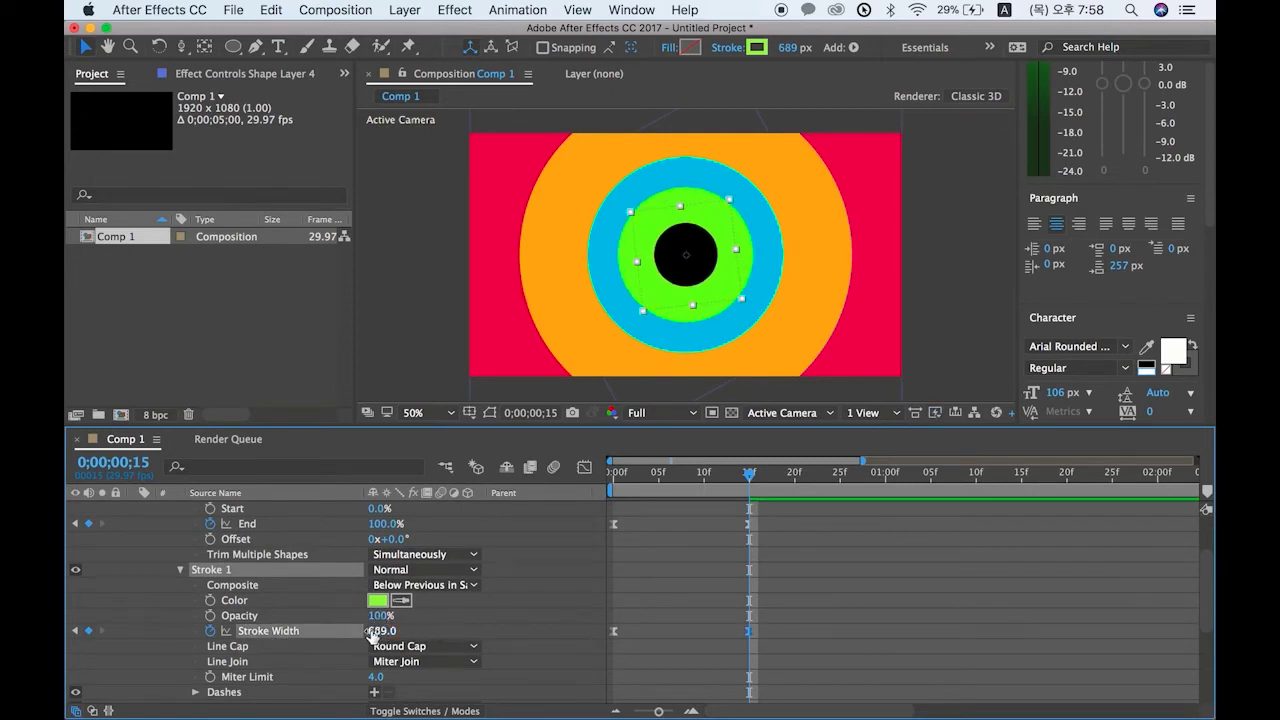
{"action": "left_click", "coordinate": [372, 634]}
{"action": "type", "text": "1000"}
{"action": "key", "text": "Return"}
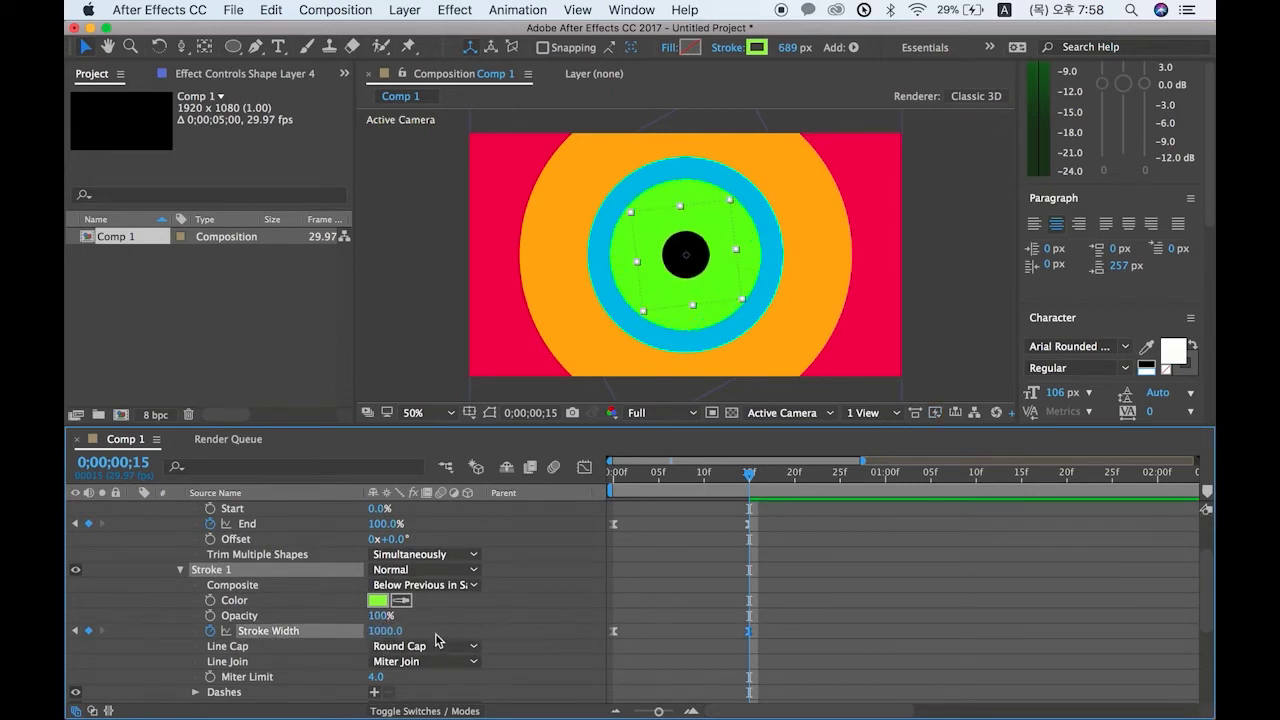
{"action": "mouse_move", "coordinate": [388, 632]}
{"action": "left_mouse_down"}
{"action": "mouse_move", "coordinate": [375, 632]}
{"action": "mouse_move", "coordinate": [623, 636]}
{"action": "left_mouse_up"}
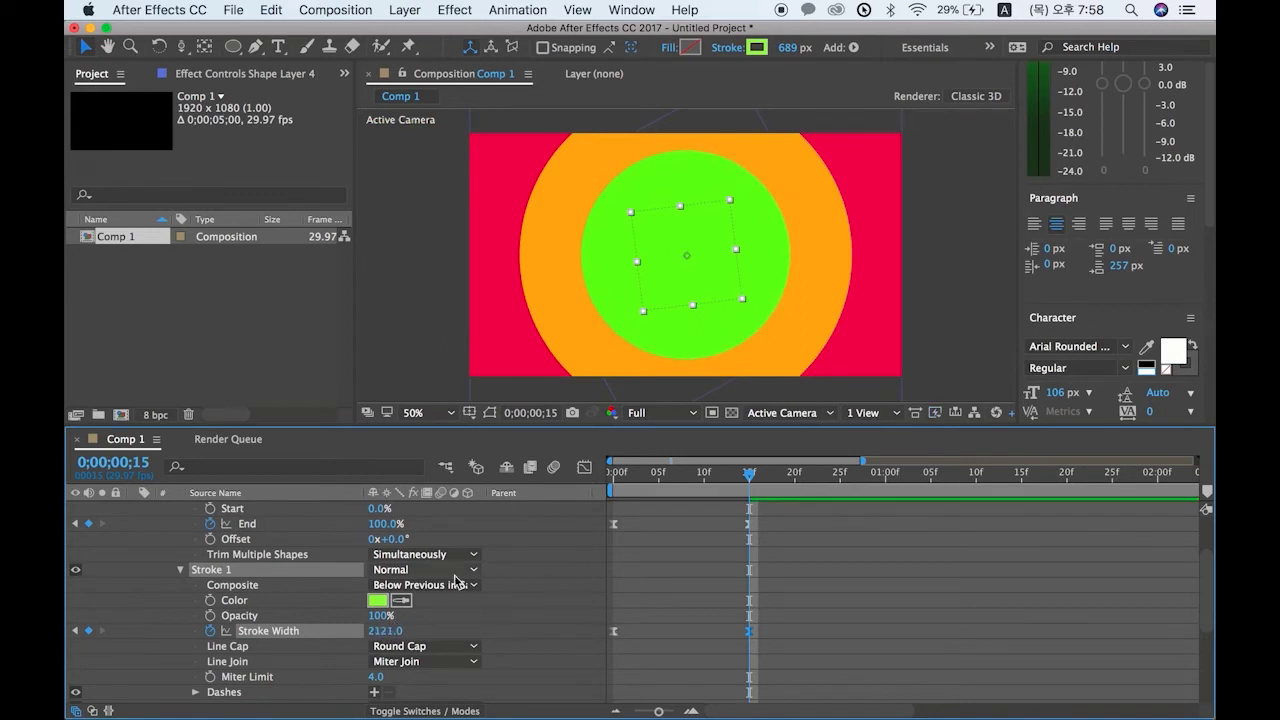
Step: Reduce Shape Layer 4's scale keyframe at 0;00;00;15 to 13%
{"action": "scroll", "coordinate": [455, 581], "scroll_direction": "down", "scroll_amount": 5}
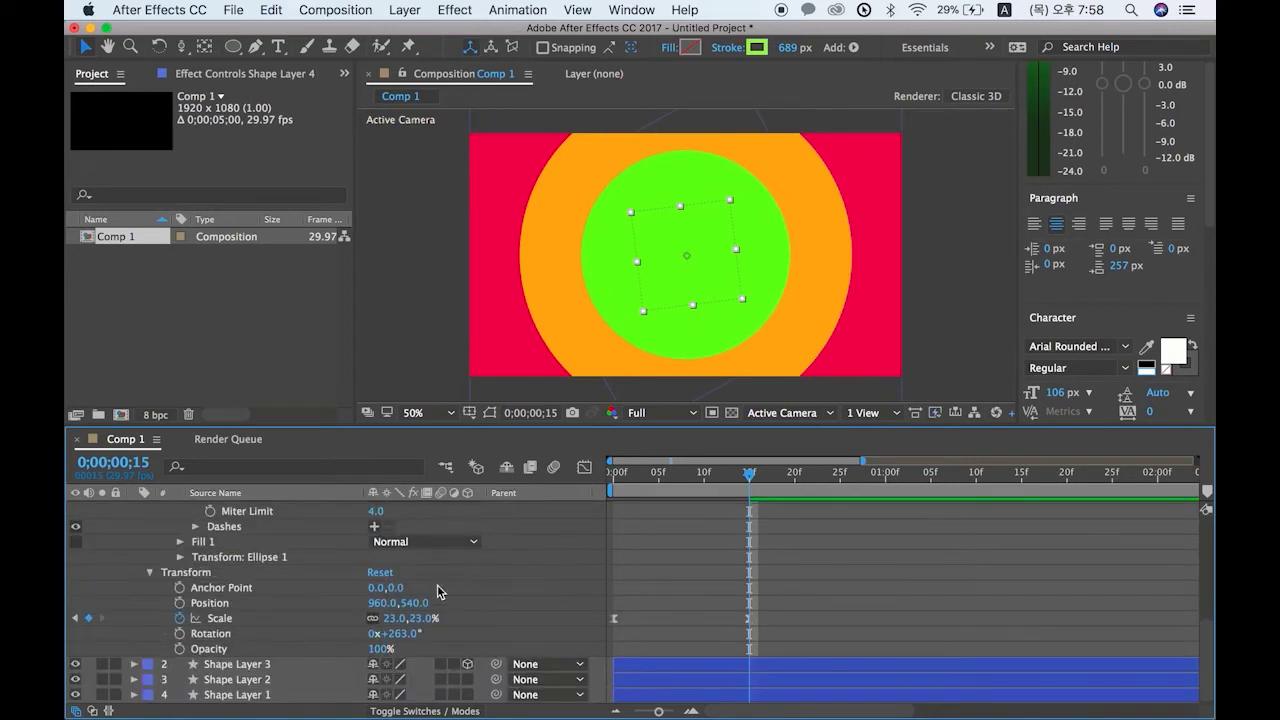
{"action": "scroll", "coordinate": [388, 620], "scroll_direction": "up", "scroll_amount": 7}
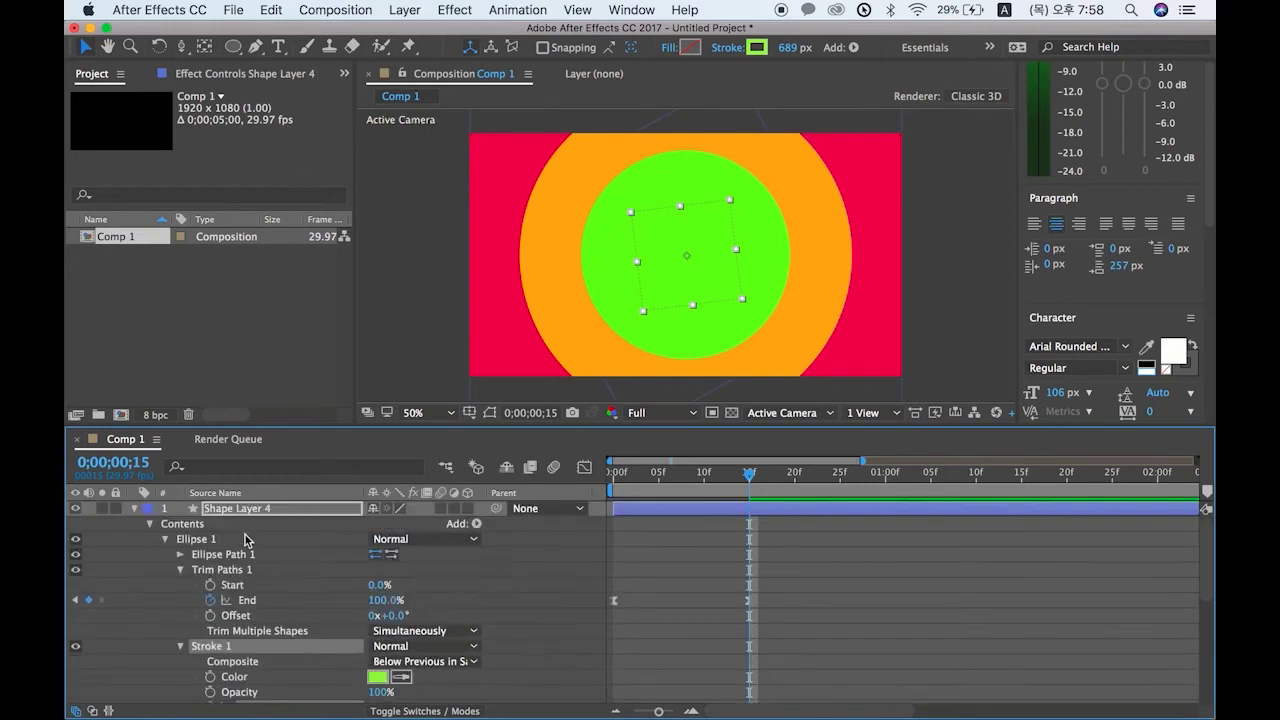
{"action": "left_click", "coordinate": [251, 511]}
{"action": "key", "text": "s"}
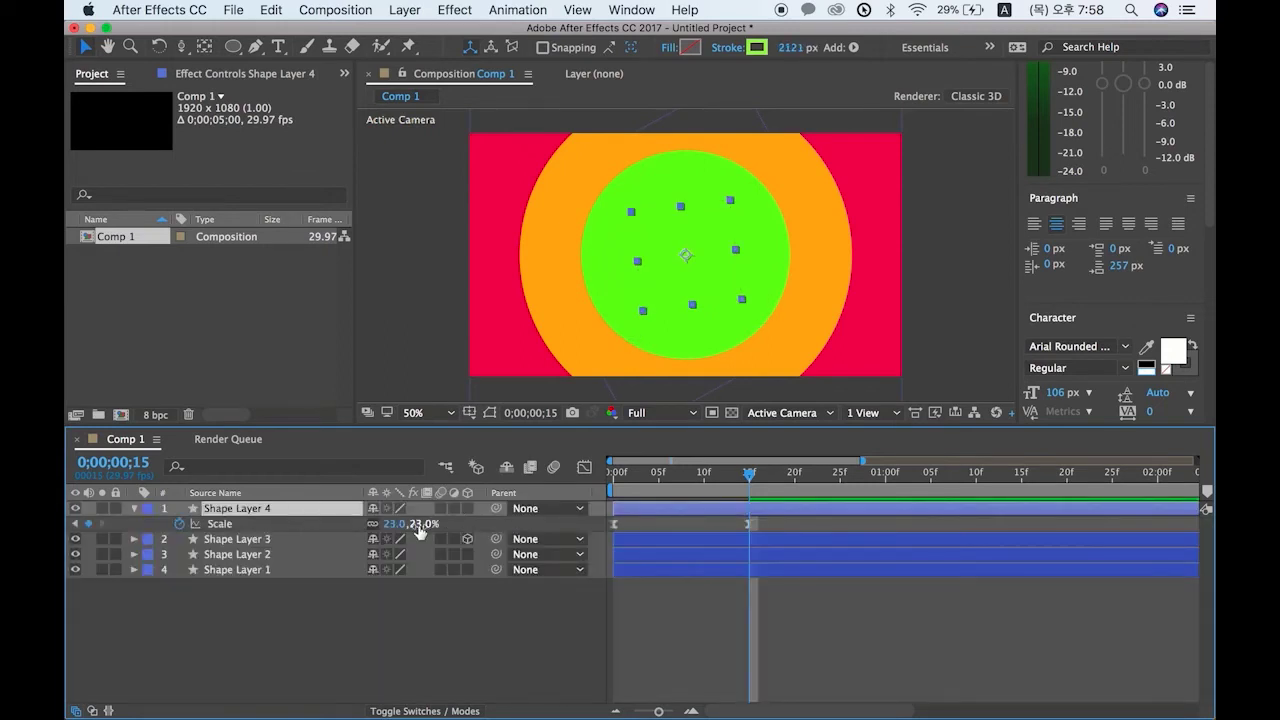
{"action": "left_click_drag", "start_coordinate": [420, 530], "coordinate": [408, 527]}
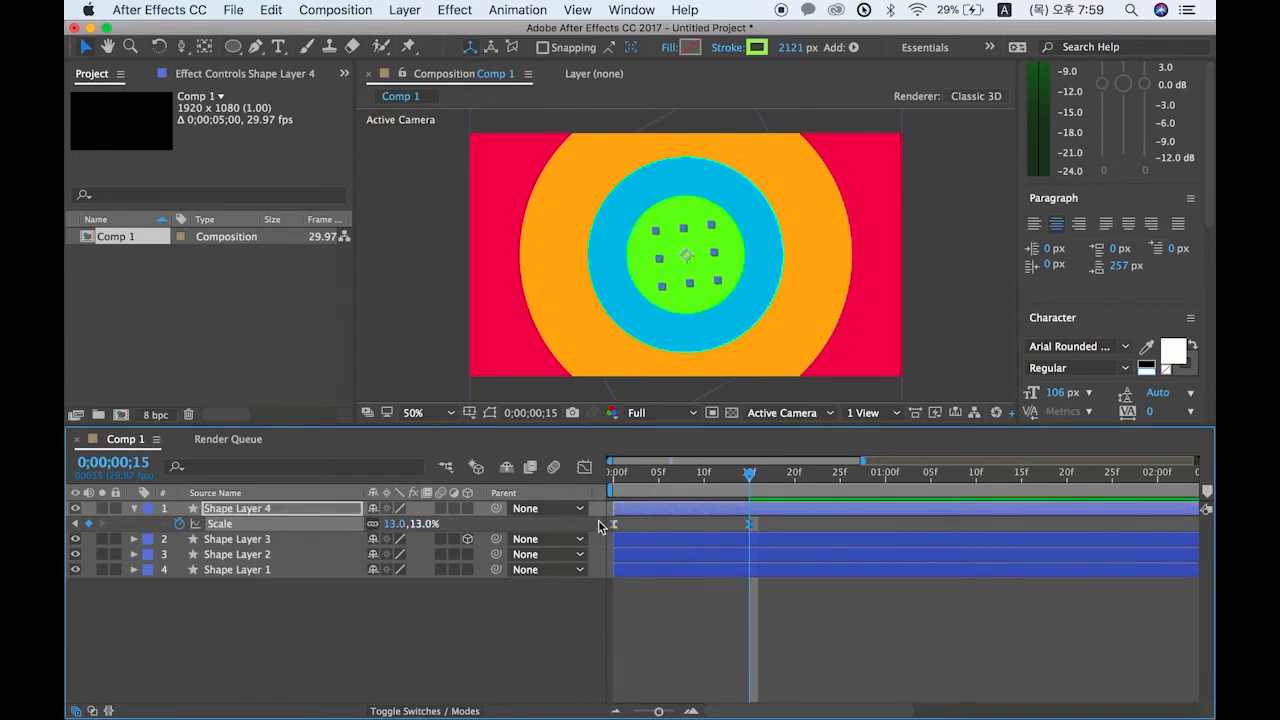
Step: Select all four shape layers and show only the scale property of each
{"action": "left_click_drag", "start_coordinate": [752, 484], "coordinate": [752, 514]}
{"action": "key", "text": "super+a"}
{"action": "key", "text": "u"}
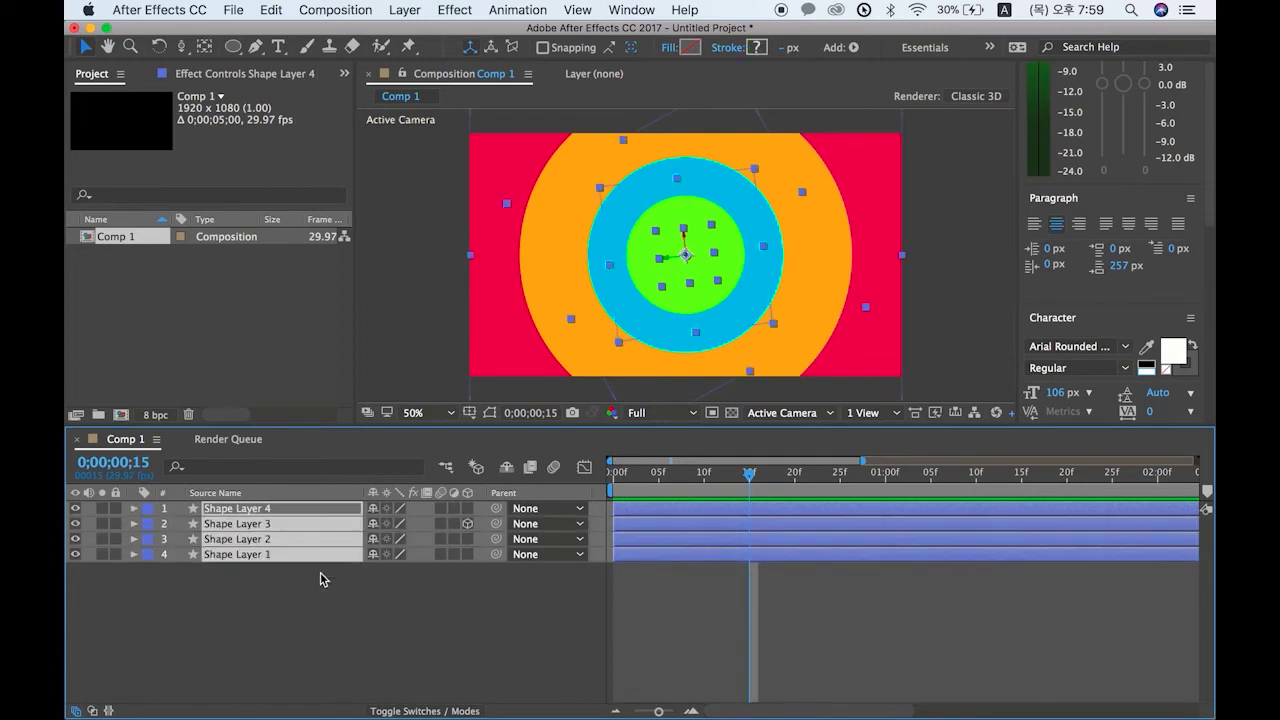
{"action": "key", "text": "u"}
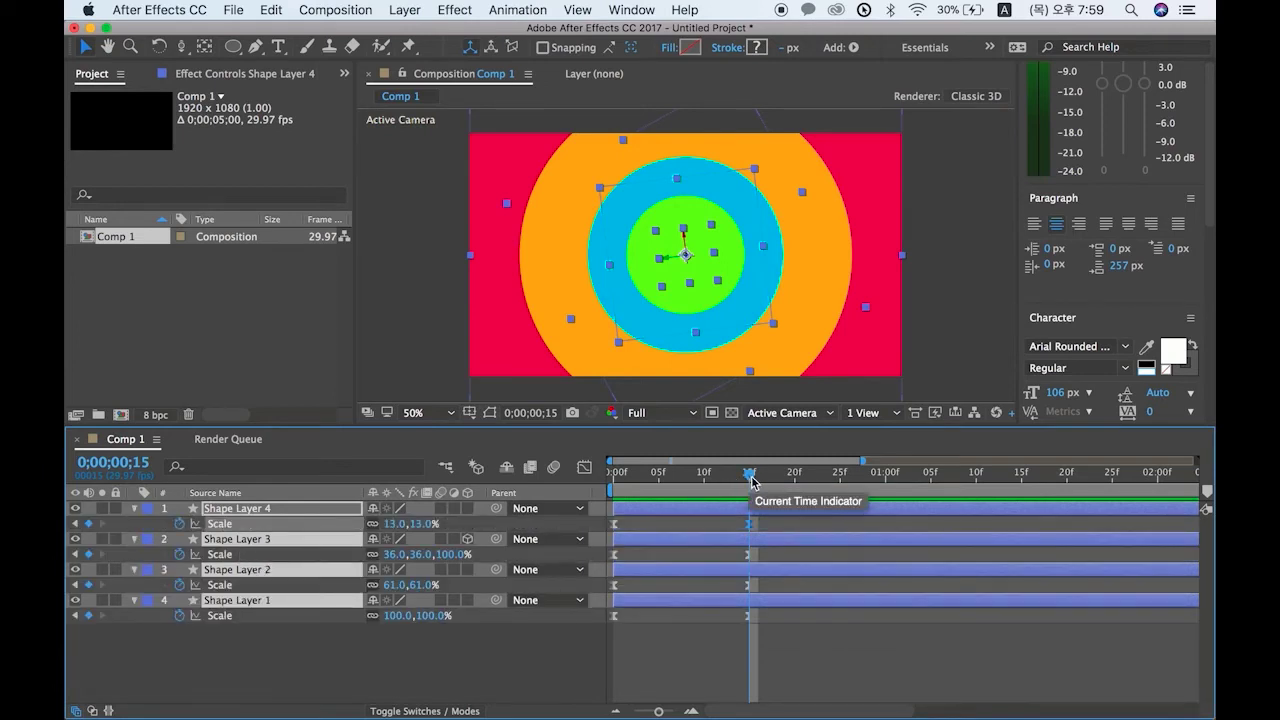
Step: Add a scale keyframe at 0;00;00;19 to each of the four shape layers, keeping their current scale values
{"action": "left_click_drag", "start_coordinate": [752, 483], "coordinate": [786, 483]}
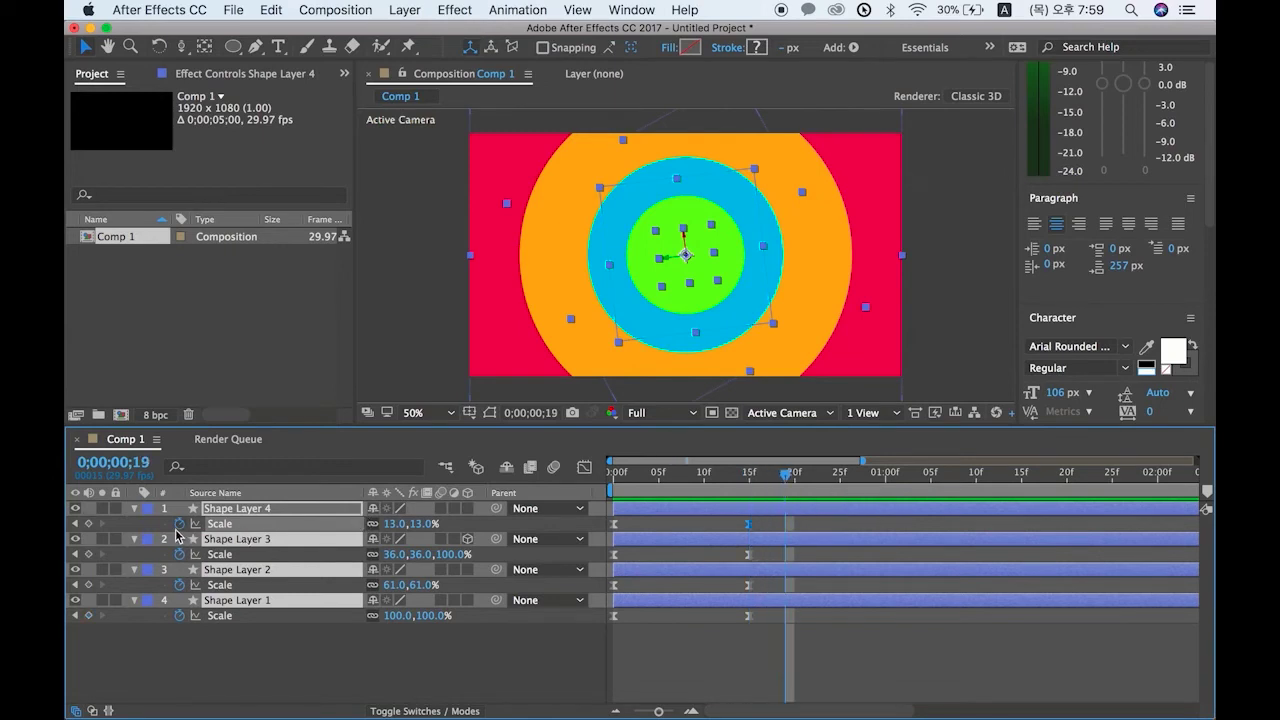
{"action": "left_click", "coordinate": [95, 522]}
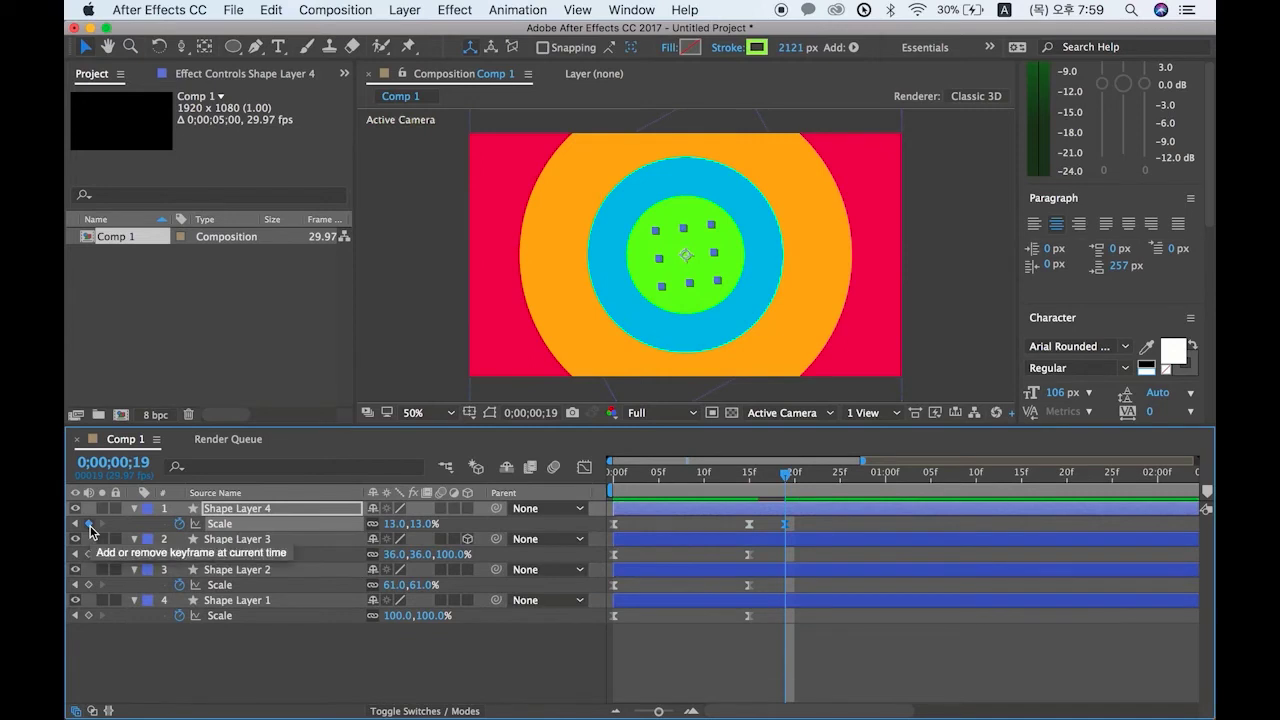
{"action": "left_click", "coordinate": [272, 541], "text": "shift"}
{"action": "key", "text": "super+a"}
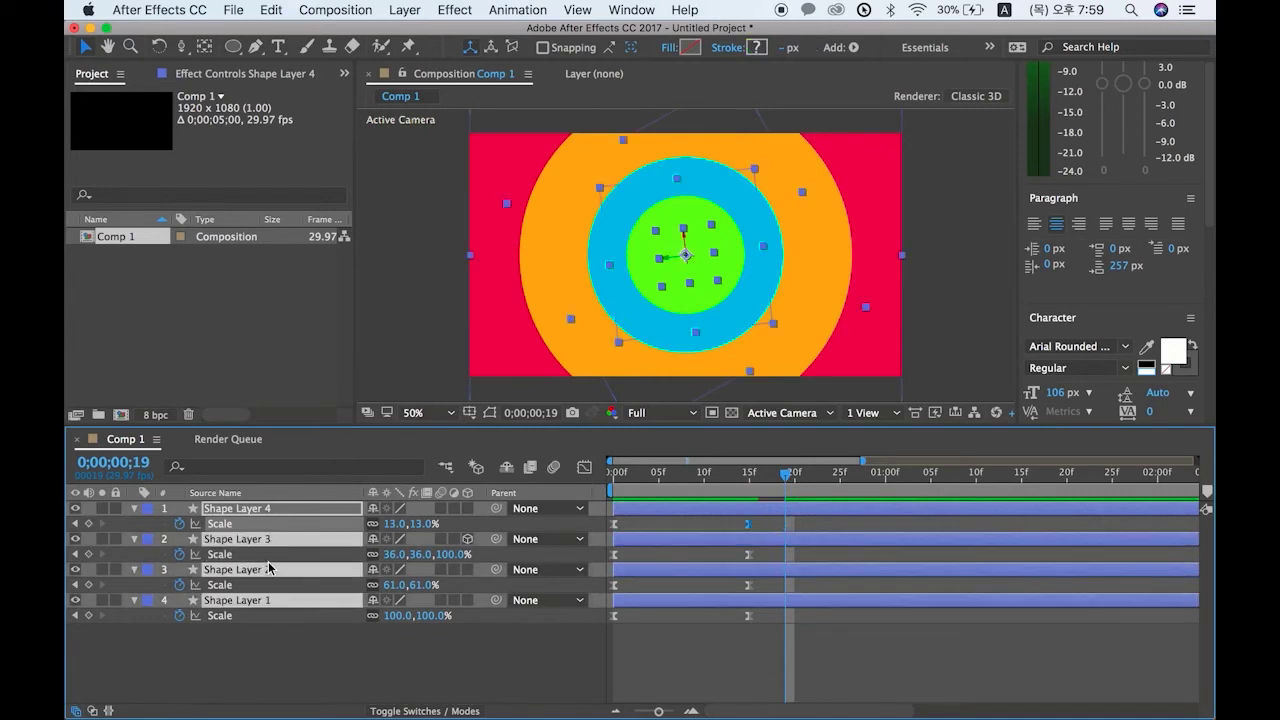
{"action": "left_click", "coordinate": [89, 524]}
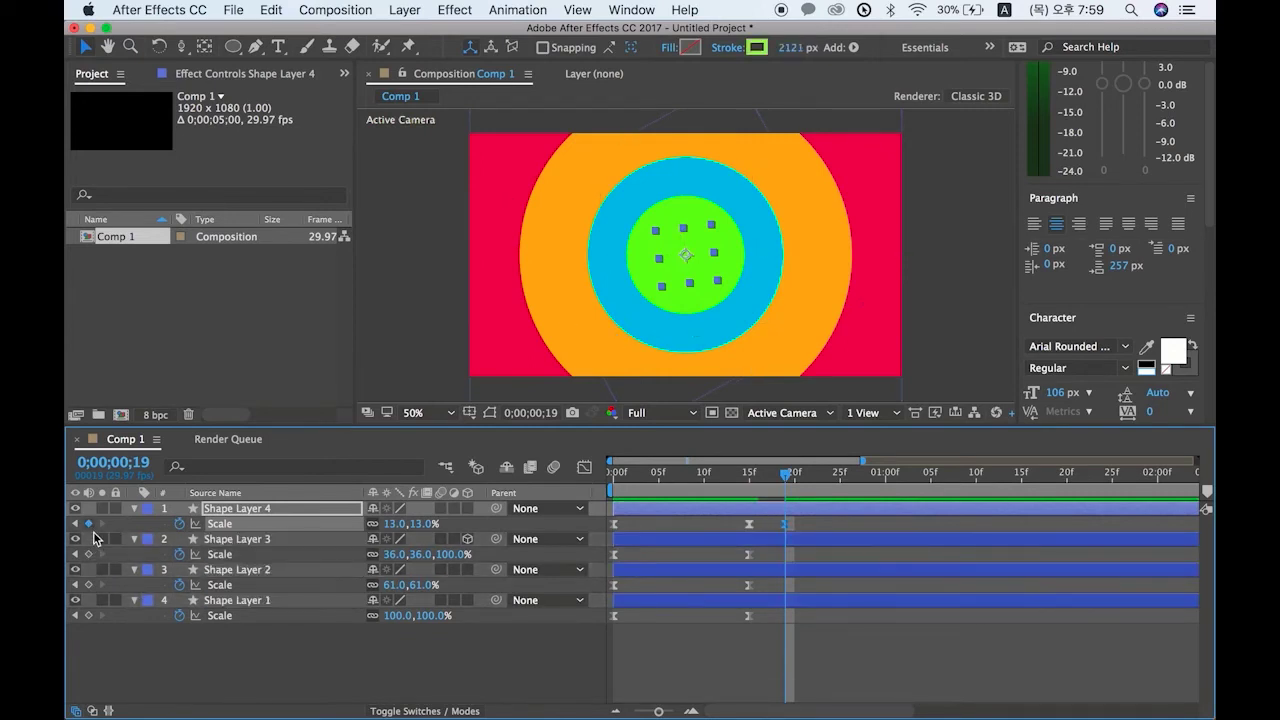
{"action": "left_click", "coordinate": [89, 554]}
{"action": "left_click", "coordinate": [89, 585]}
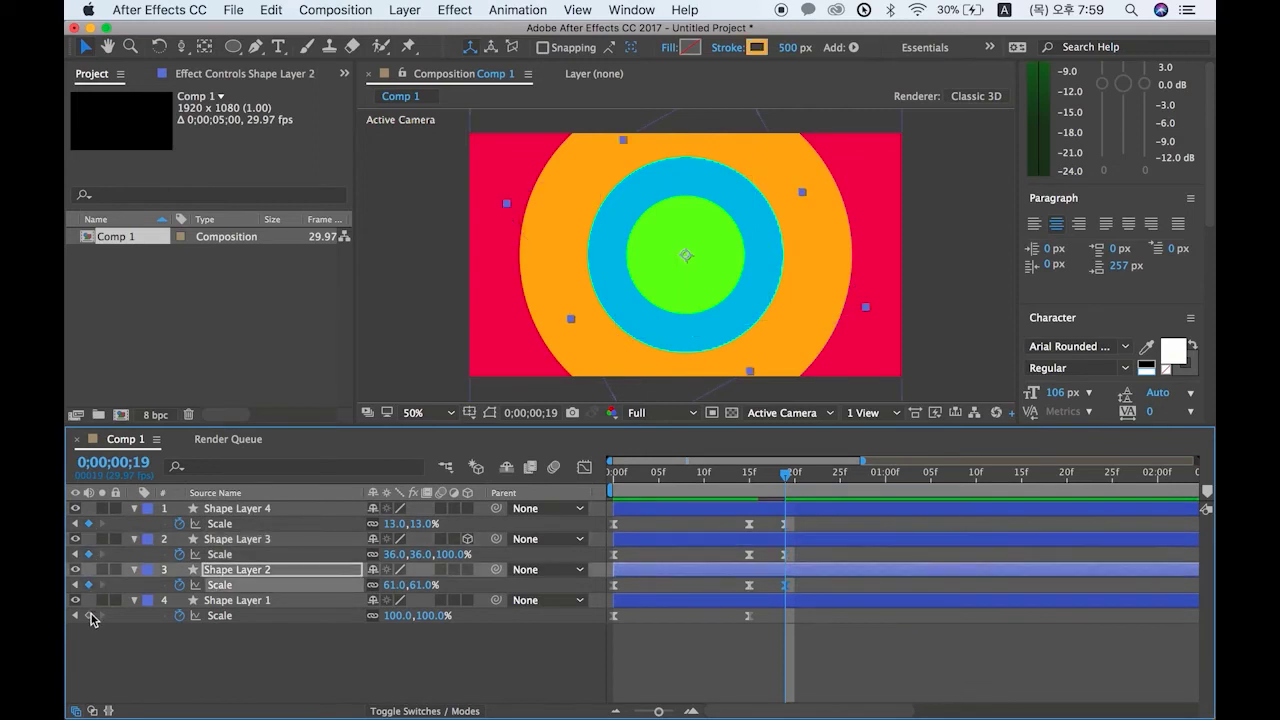
{"action": "left_click", "coordinate": [89, 615]}
Step: Set Shape Layer 4's scale to 0% at 0;00;00;26
{"action": "left_click", "coordinate": [245, 509]}
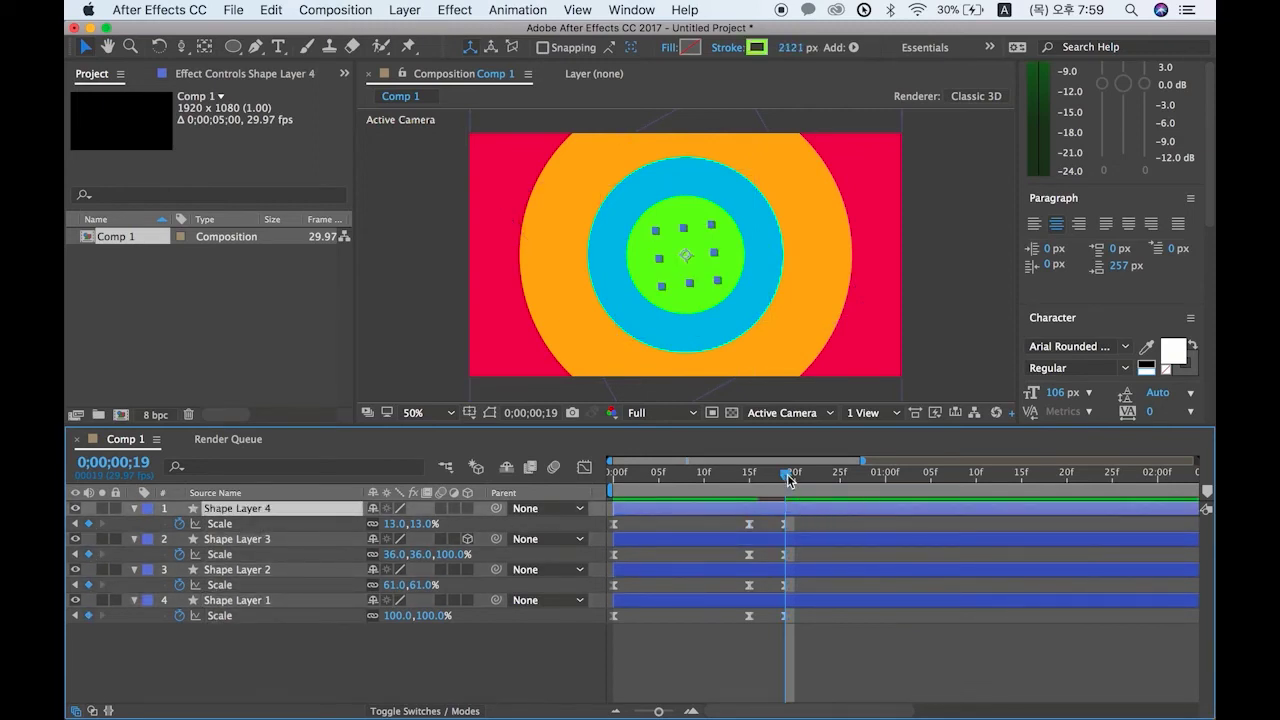
{"action": "left_click_drag", "start_coordinate": [789, 480], "coordinate": [848, 484]}
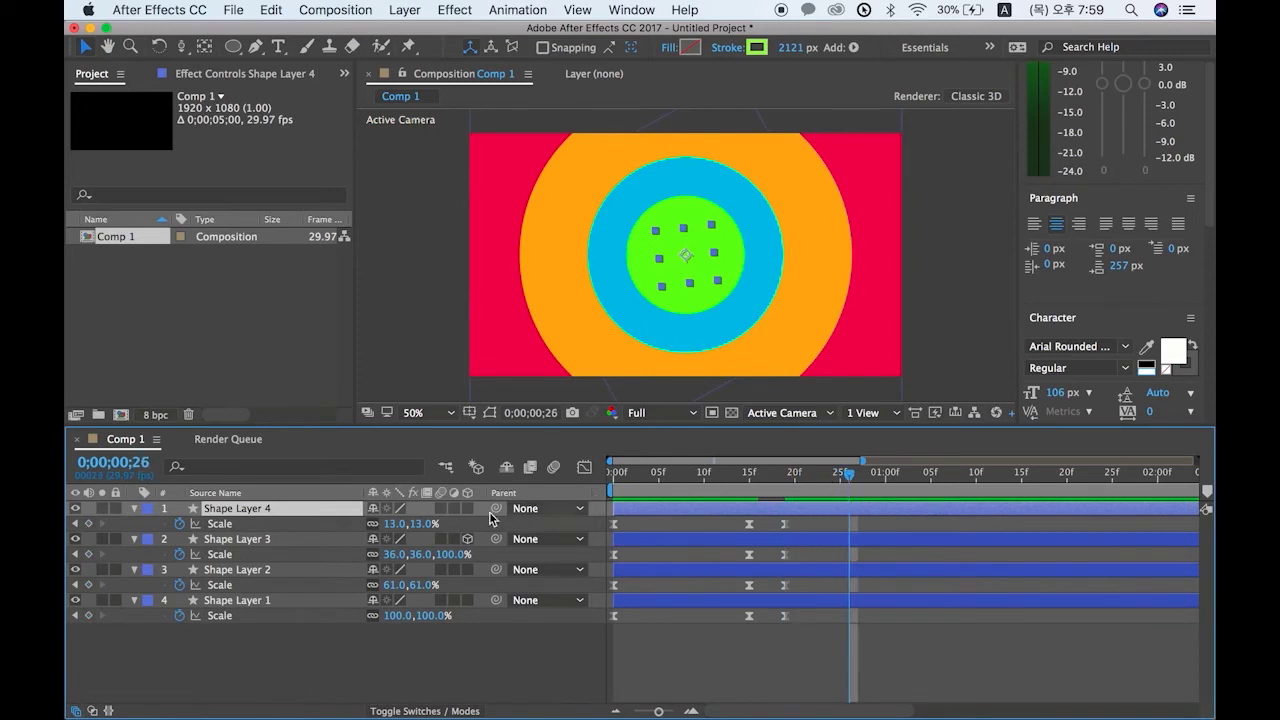
{"action": "left_click", "coordinate": [395, 524]}
{"action": "type", "text": "0"}
{"action": "key", "text": "Return"}
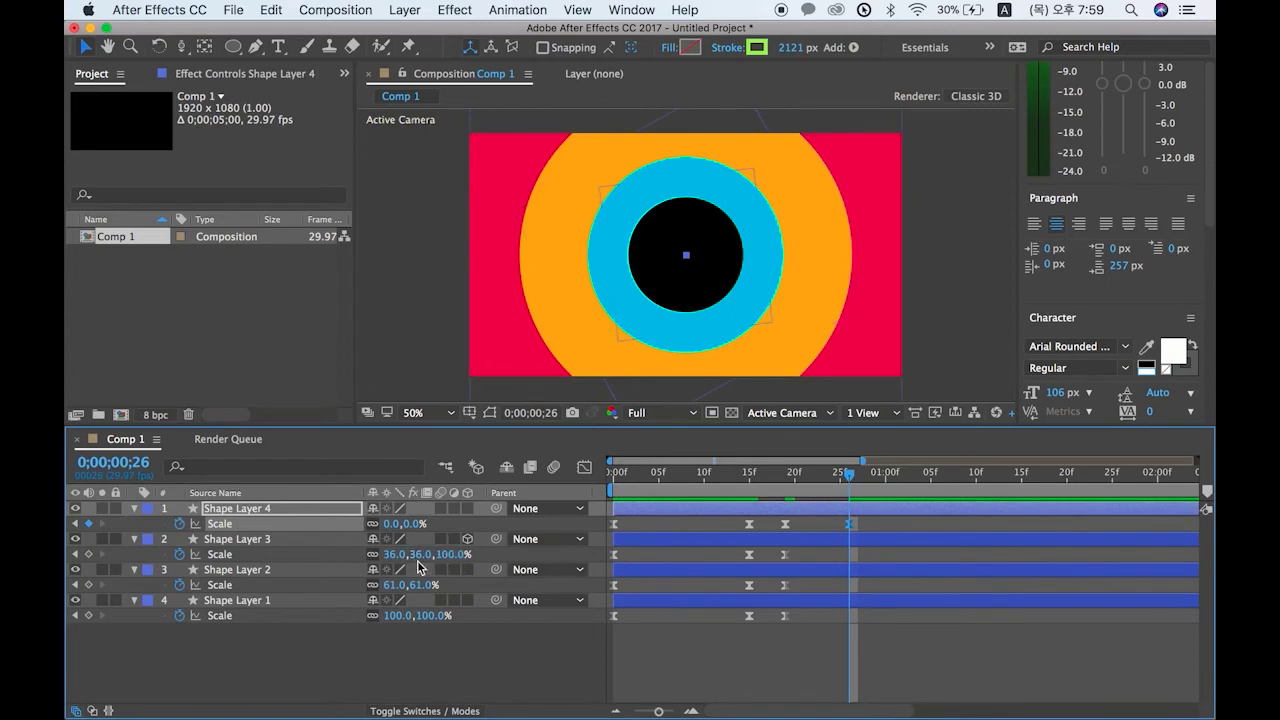
Step: Turn off 3D for Shape Layer 3 and, at 0;00;00;26, scale Shape Layer 3 to 186%, Shape Layer 2 to 206% and Shape Layer 1 to 183%
{"action": "left_click", "coordinate": [466, 539]}
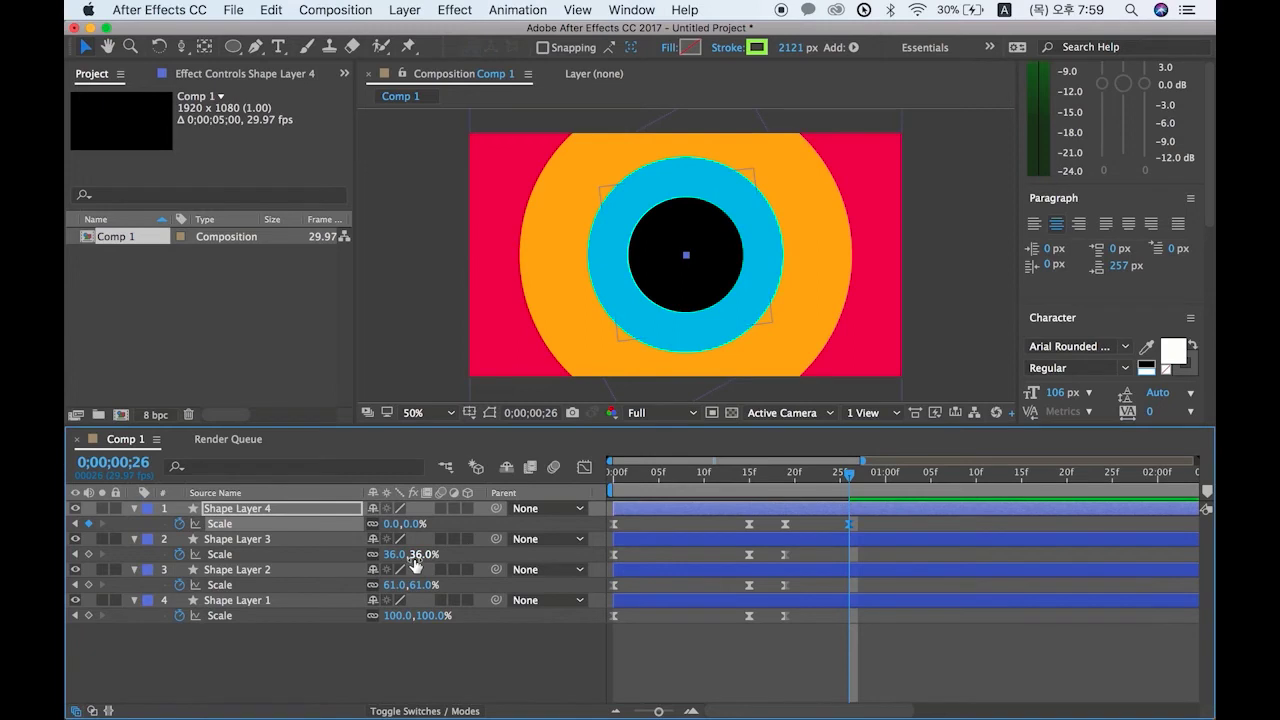
{"action": "left_click_drag", "start_coordinate": [413, 558], "coordinate": [546, 571]}
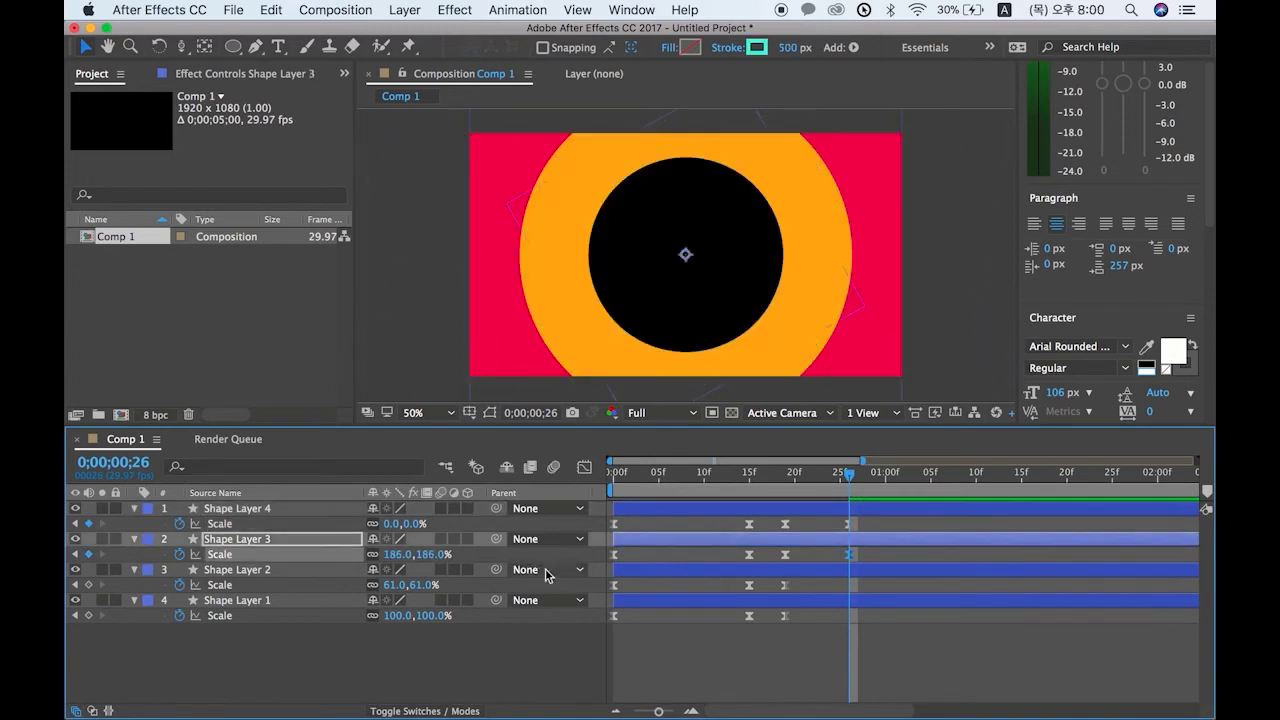
{"action": "left_click_drag", "start_coordinate": [423, 587], "coordinate": [577, 611]}
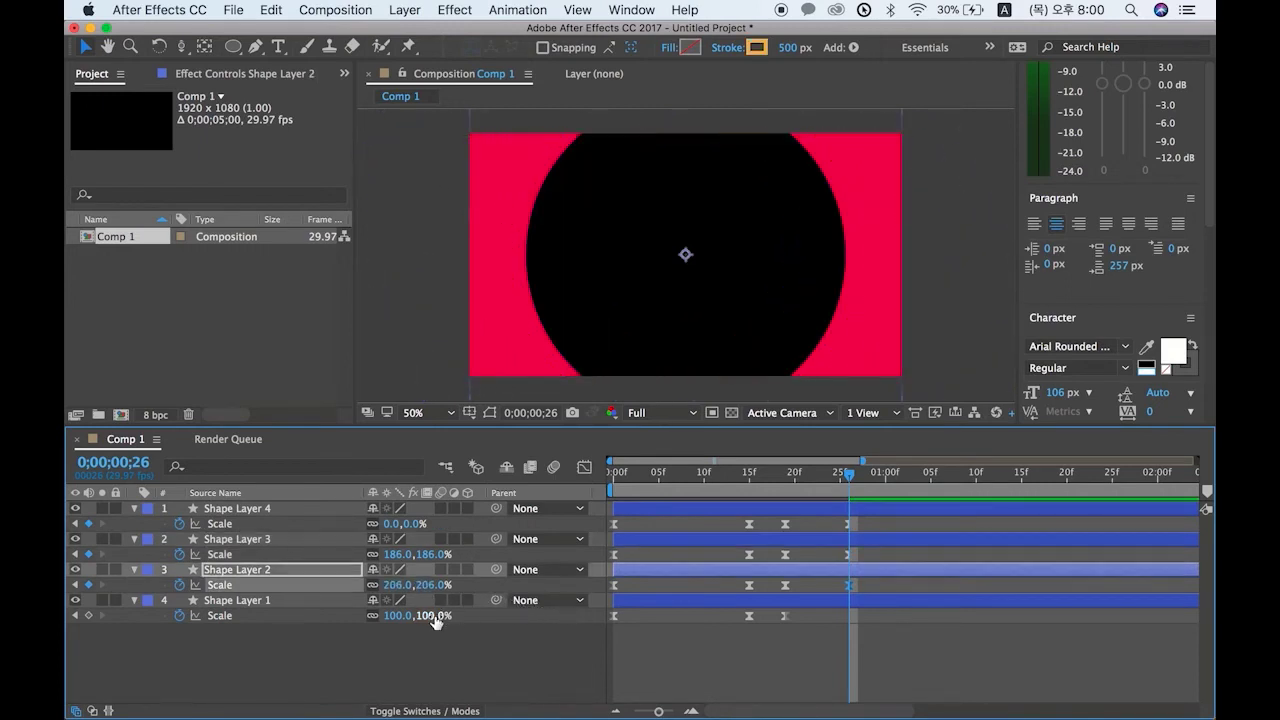
{"action": "left_click_drag", "start_coordinate": [425, 616], "coordinate": [513, 627]}
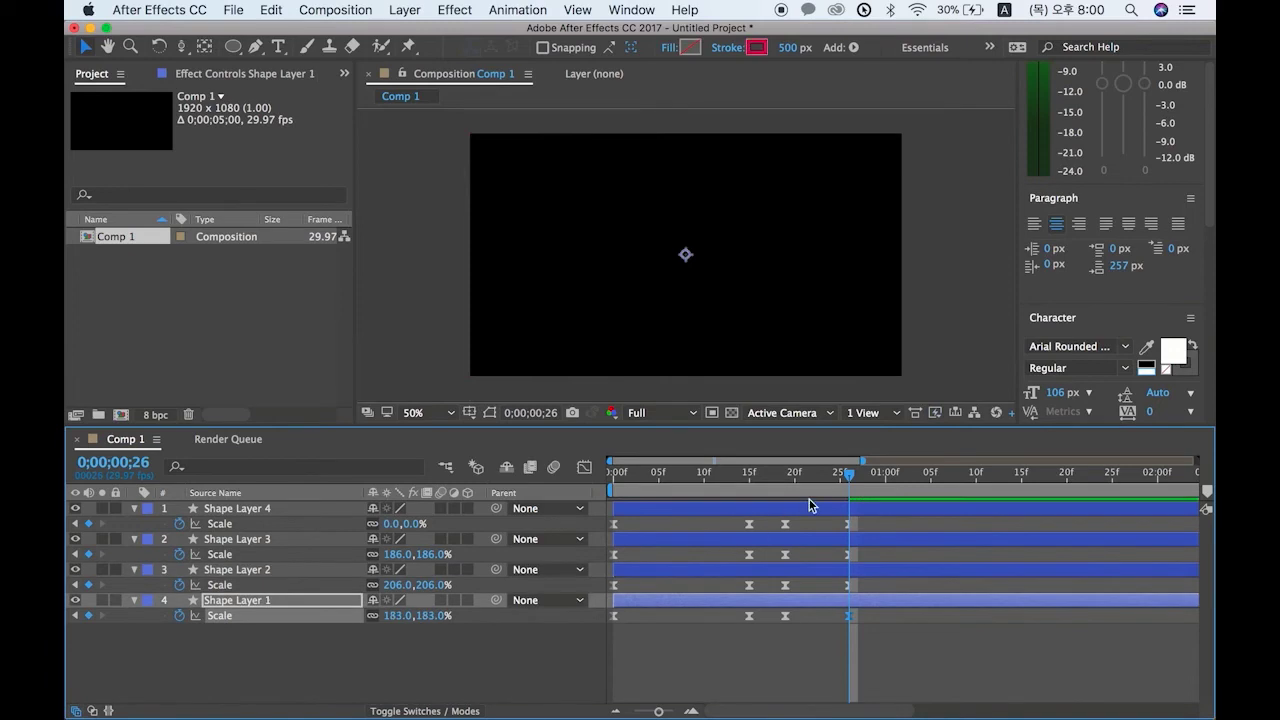
Step: Stagger the final scale keyframes: Shape Layer 3 at 0;00;00;27, Shape Layer 2 at 0;00;01;01 and Shape Layer 1 at about 0;00;01;04
{"action": "mouse_move", "coordinate": [830, 480]}
{"action": "left_mouse_down"}
{"action": "mouse_move", "coordinate": [757, 478]}
{"action": "mouse_move", "coordinate": [850, 481]}
{"action": "mouse_move", "coordinate": [828, 490]}
{"action": "mouse_move", "coordinate": [840, 486]}
{"action": "left_mouse_up"}
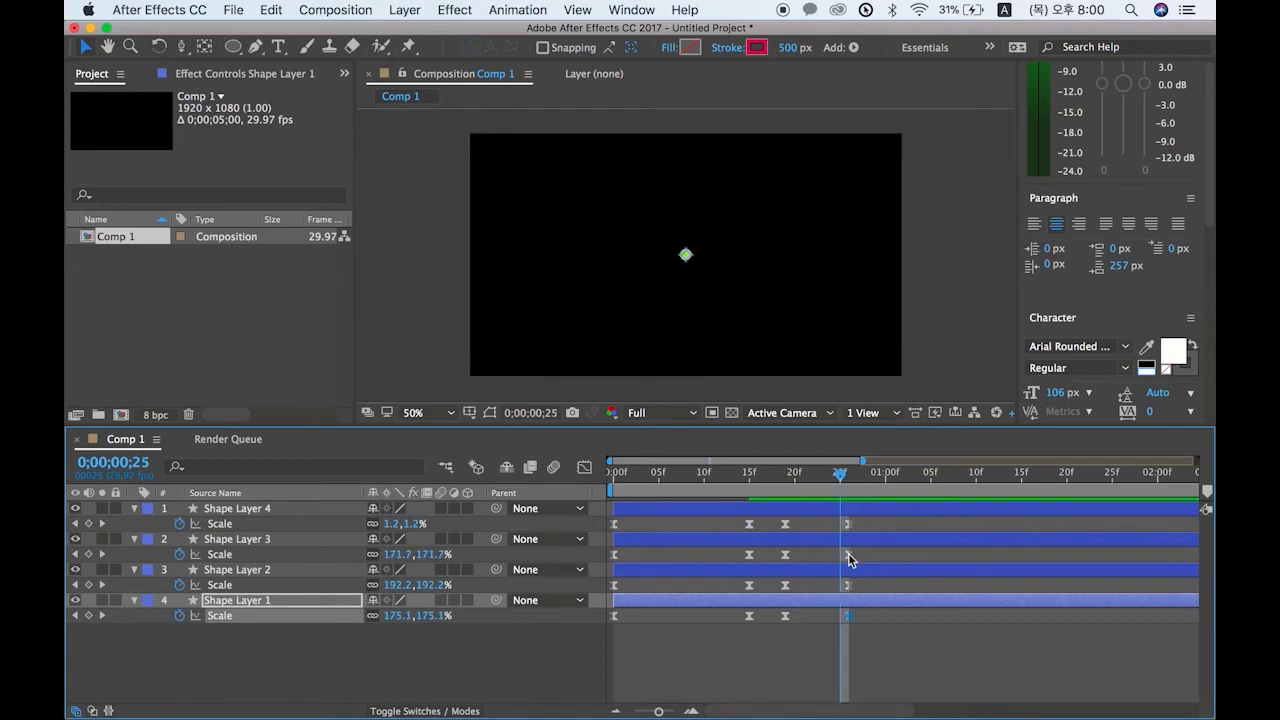
{"action": "left_click_drag", "start_coordinate": [850, 555], "coordinate": [921, 615]}
{"action": "left_click_drag", "start_coordinate": [846, 487], "coordinate": [818, 494]}
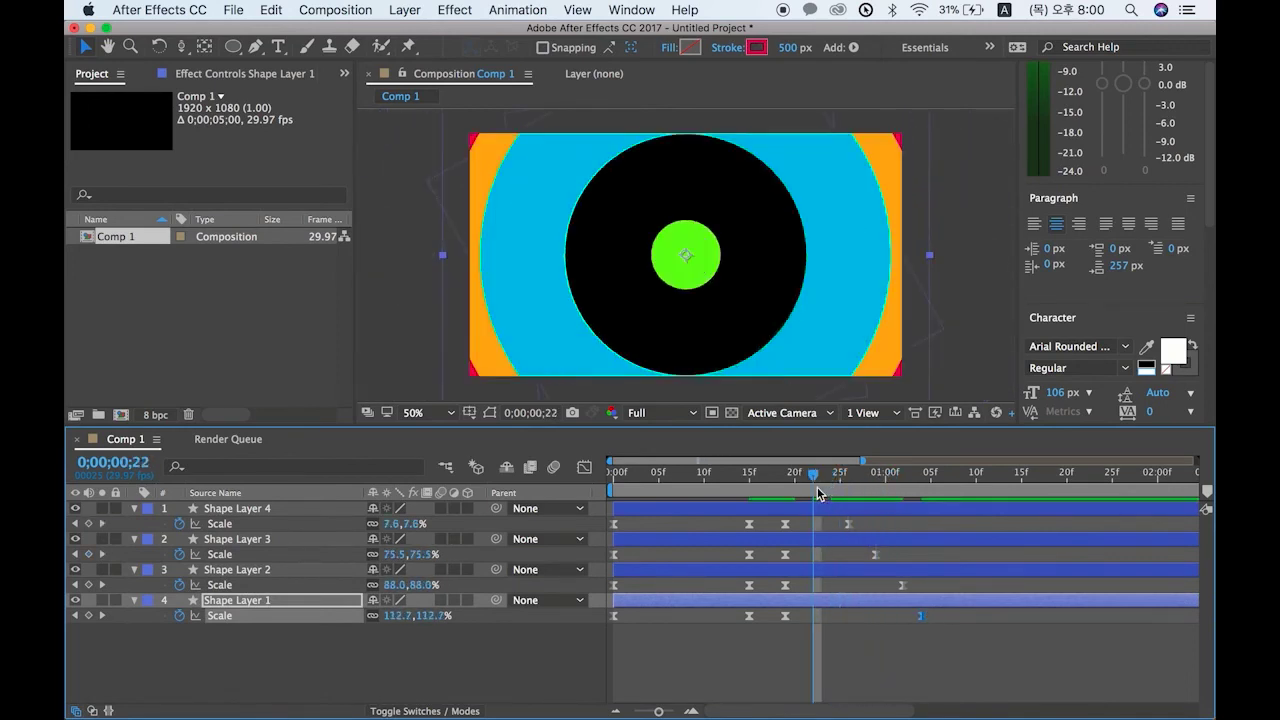
{"action": "left_click_drag", "start_coordinate": [871, 554], "coordinate": [892, 585]}
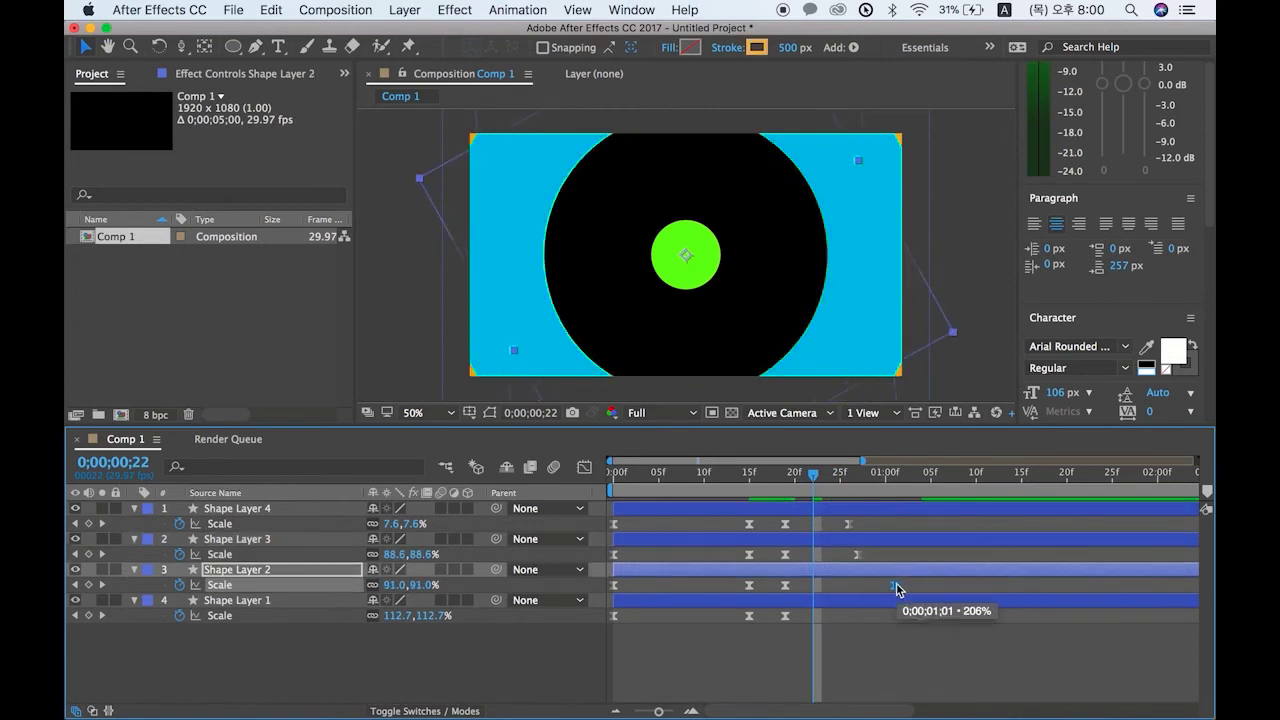
{"action": "left_click_drag", "start_coordinate": [816, 479], "coordinate": [858, 482]}
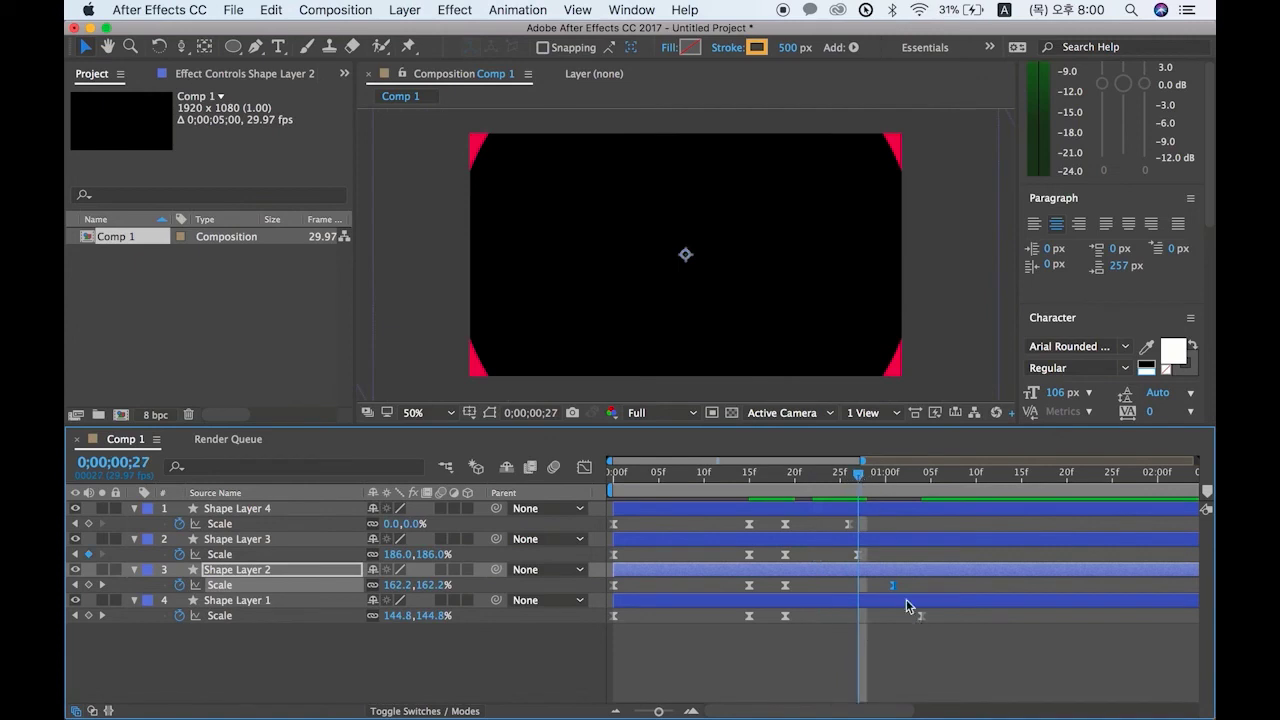
Step: Move Shape Layer 1's final scale keyframe to about 0;00;01;22 and Shape Layer 2's to about 0;00;01;04, scrubbing through the transition to check it
{"action": "left_click_drag", "start_coordinate": [897, 586], "coordinate": [1084, 613]}
{"action": "mouse_move", "coordinate": [860, 478]}
{"action": "left_mouse_down"}
{"action": "mouse_move", "coordinate": [795, 480]}
{"action": "mouse_move", "coordinate": [1130, 483]}
{"action": "mouse_move", "coordinate": [585, 483]}
{"action": "mouse_move", "coordinate": [902, 500]}
{"action": "mouse_move", "coordinate": [885, 478]}
{"action": "mouse_move", "coordinate": [803, 488]}
{"action": "mouse_move", "coordinate": [867, 488]}
{"action": "left_mouse_up"}
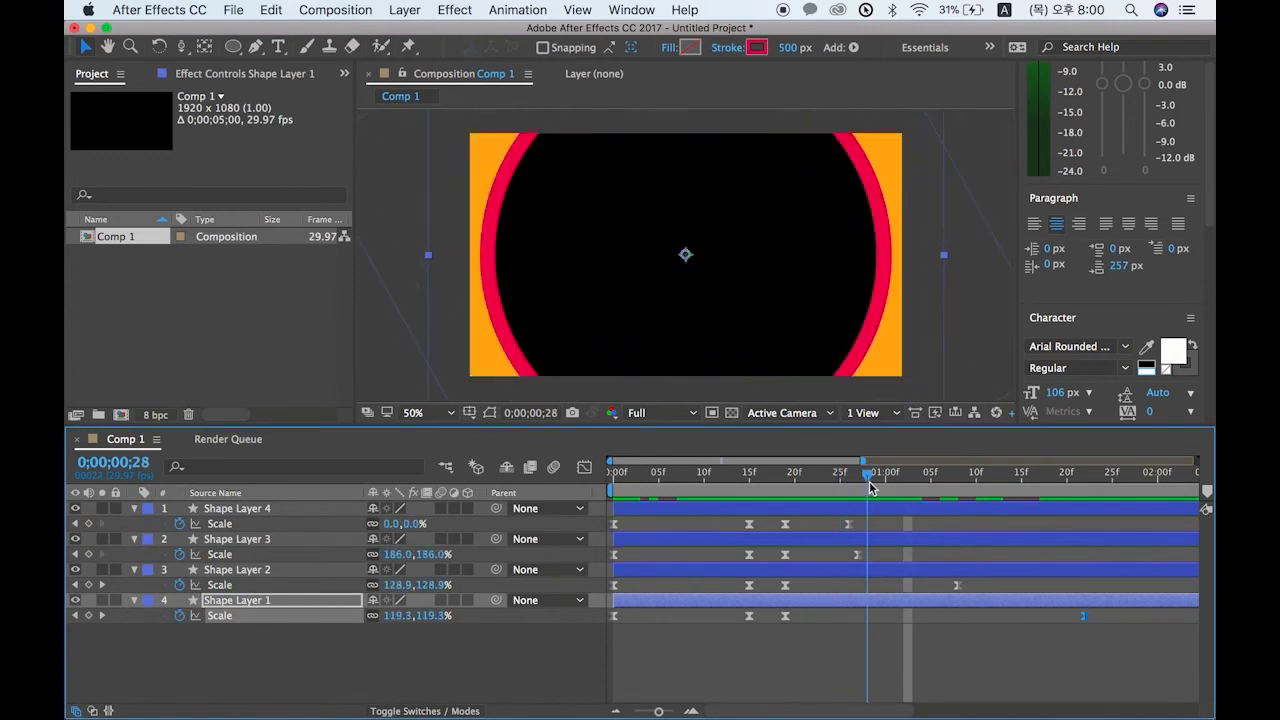
{"action": "left_click_drag", "start_coordinate": [959, 586], "coordinate": [921, 590]}
{"action": "left_click_drag", "start_coordinate": [867, 472], "coordinate": [1090, 628]}
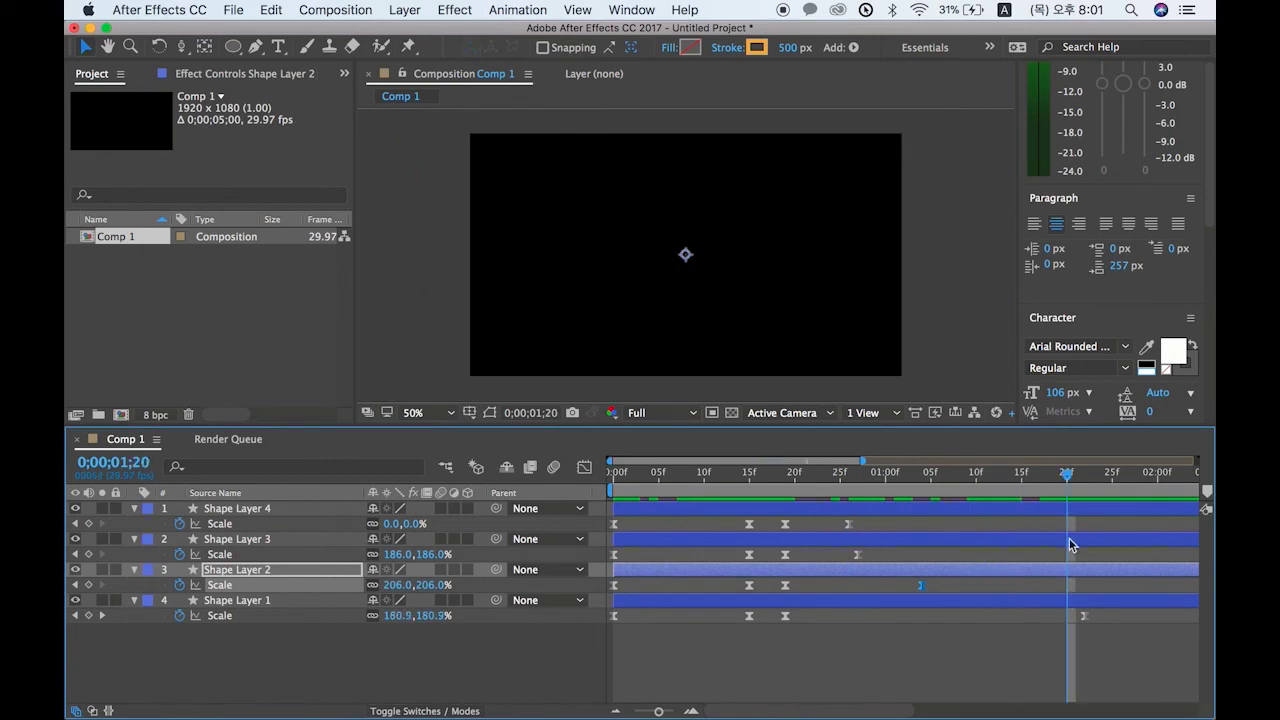
{"action": "left_click_drag", "start_coordinate": [1068, 478], "coordinate": [796, 537]}
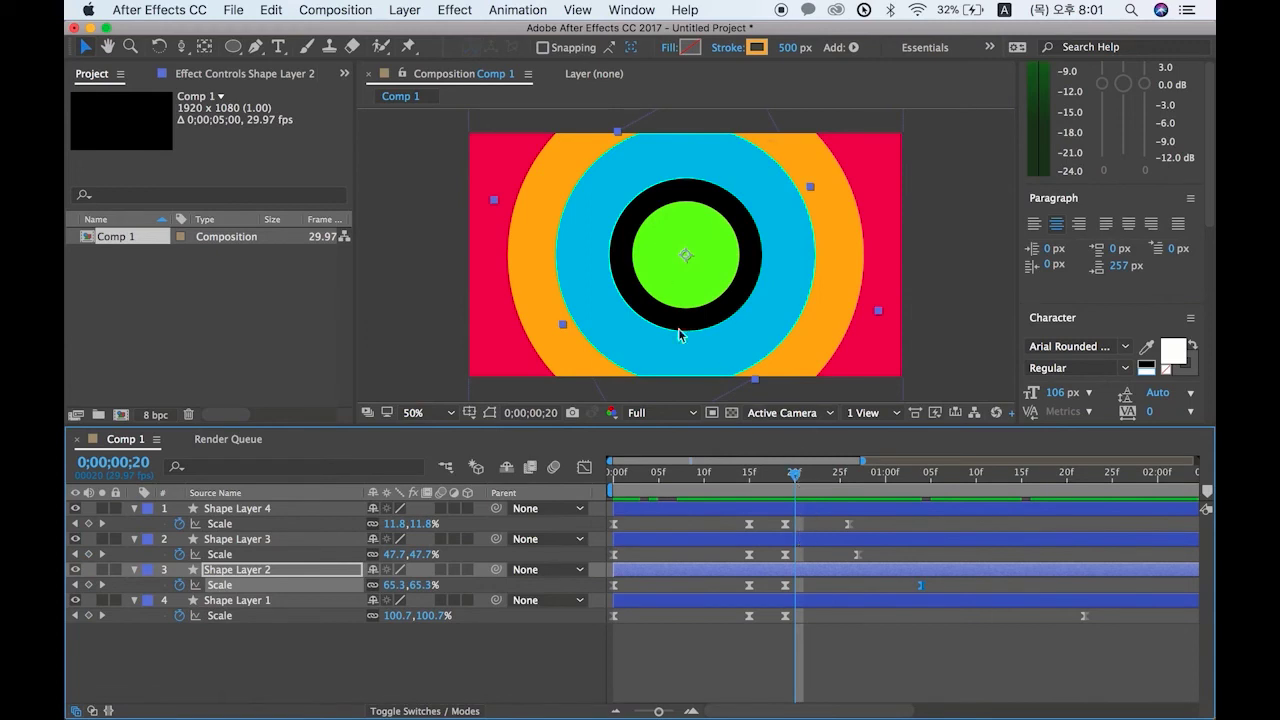
Step: Add a text layer reading POPUP over the green circle, between Shape Layer 3 and Shape Layer 2 in the stack
{"action": "left_click", "coordinate": [279, 47]}
{"action": "left_click", "coordinate": [651, 265]}
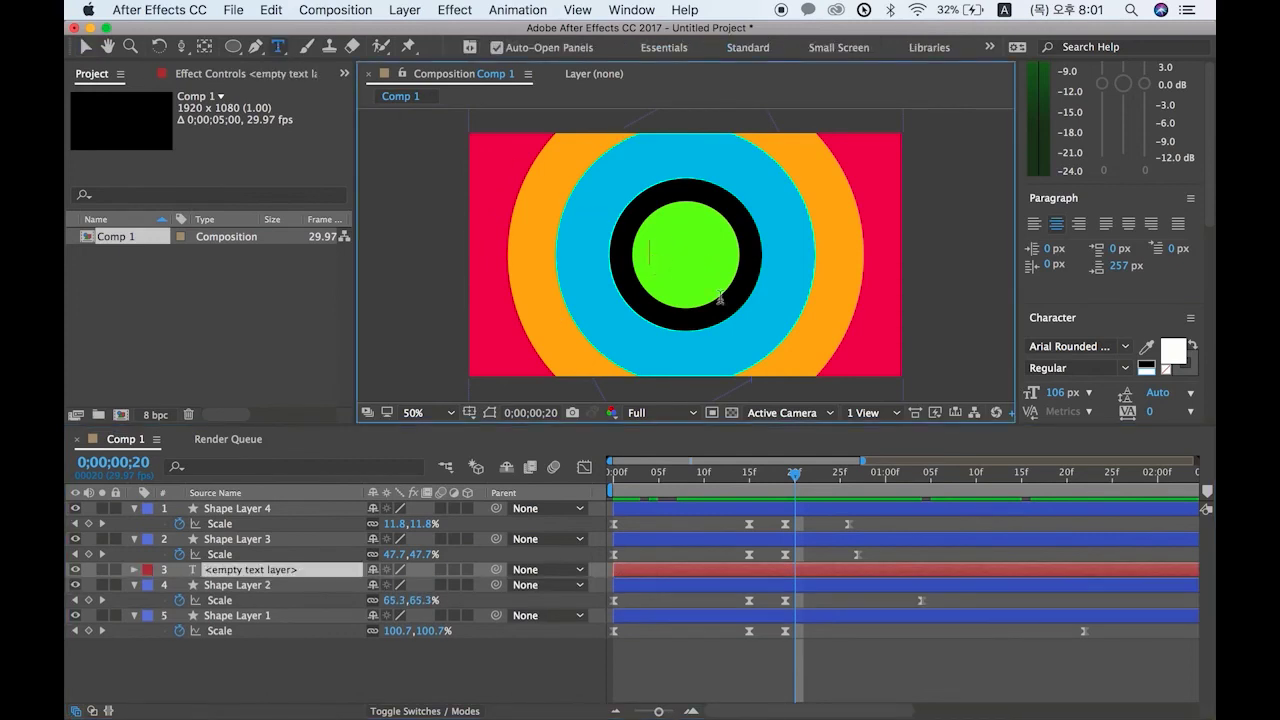
{"action": "type", "text": "P"}
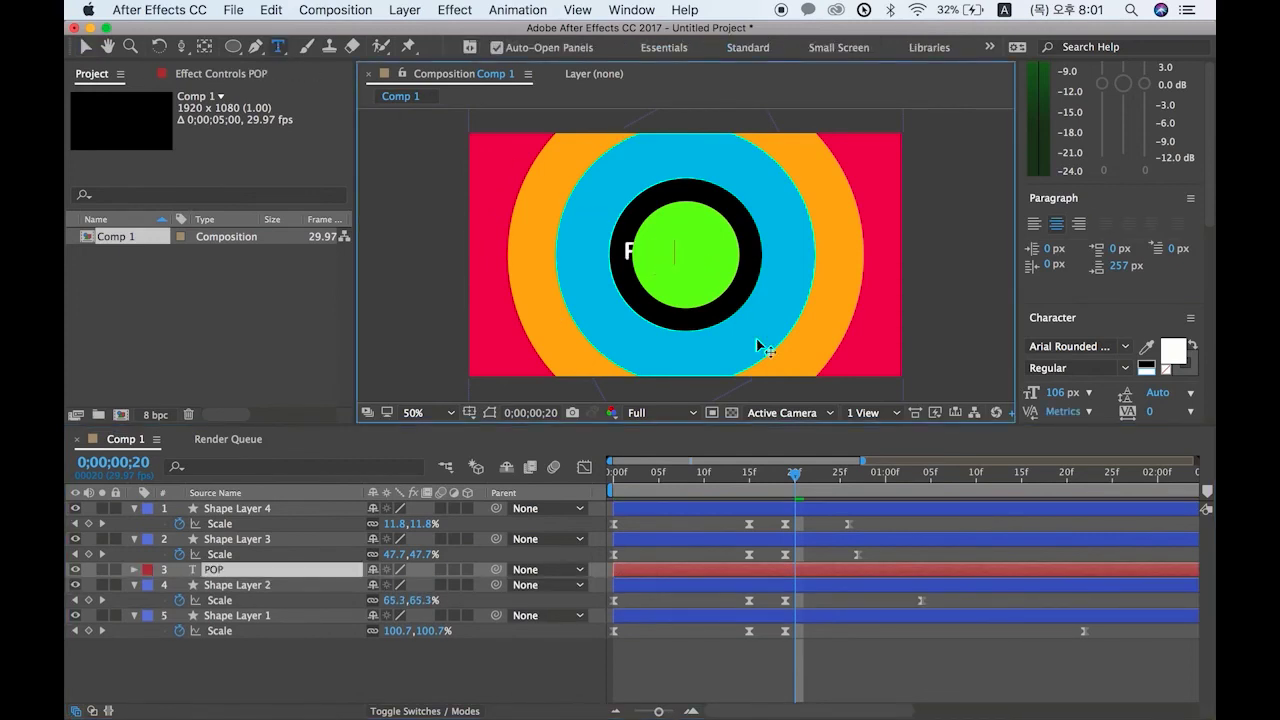
{"action": "type", "text": "OPUP"}
{"action": "left_click", "coordinate": [86, 47]}
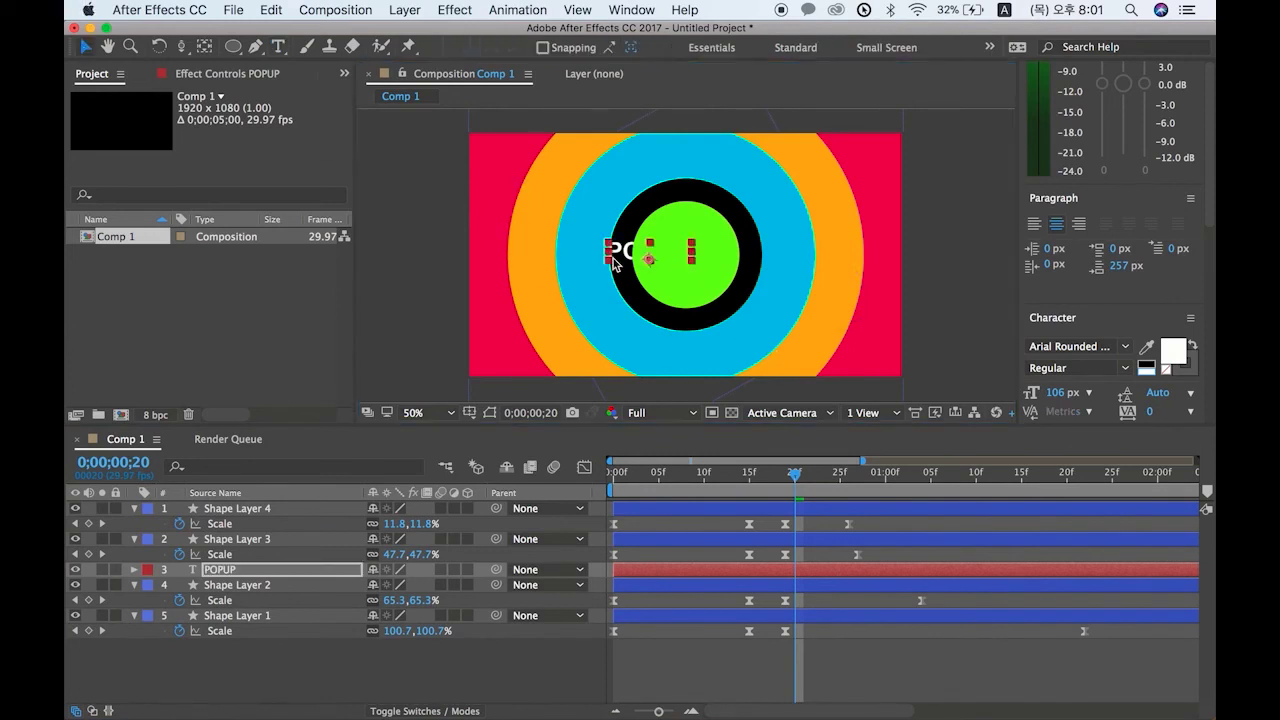
Step: Move the POPUP text to the centre of the composition and add a yellow-green rectangle on a layer directly beneath it
{"action": "left_click_drag", "start_coordinate": [613, 262], "coordinate": [665, 268]}
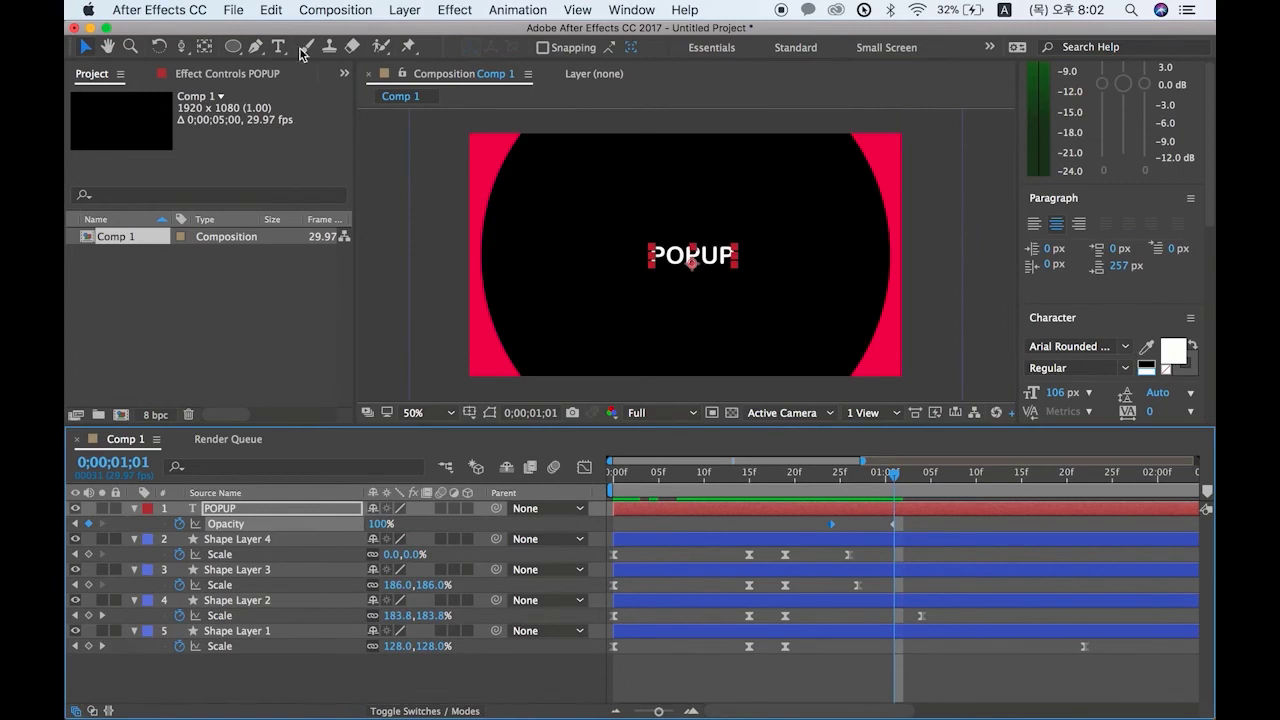
{"action": "left_click_drag", "start_coordinate": [233, 47], "coordinate": [296, 55]}
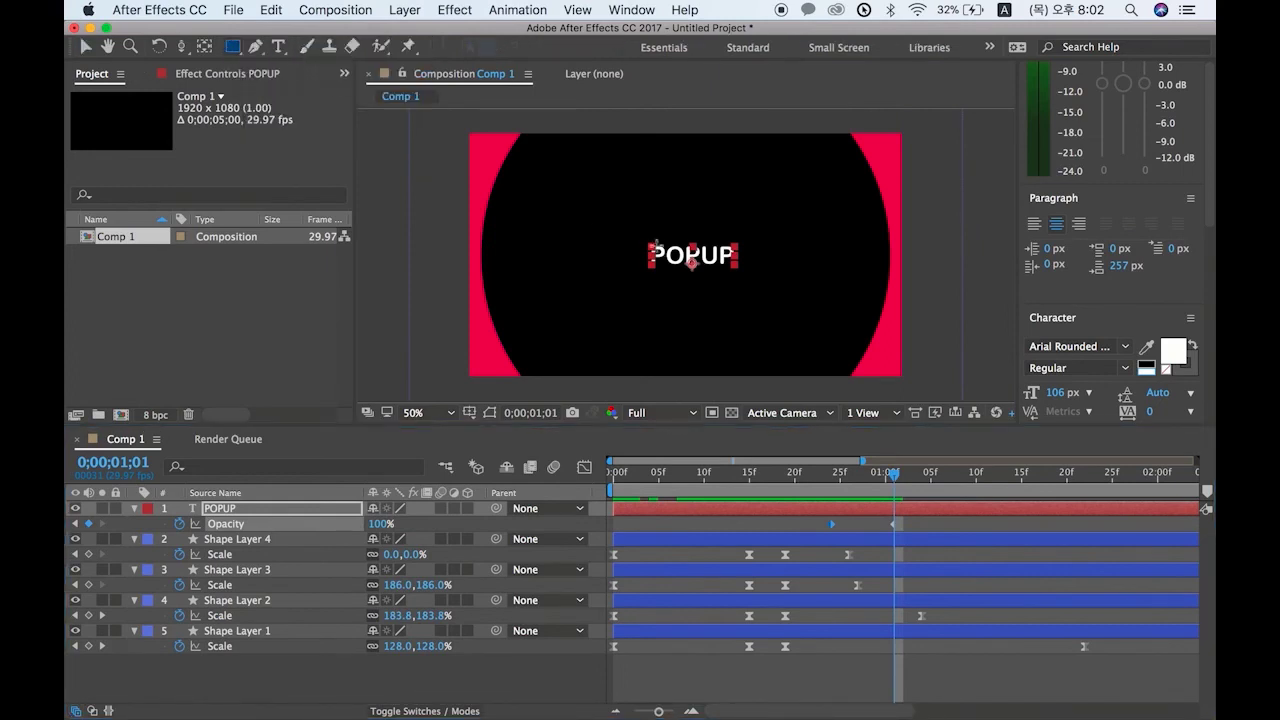
{"action": "left_click_drag", "start_coordinate": [633, 241], "coordinate": [752, 270]}
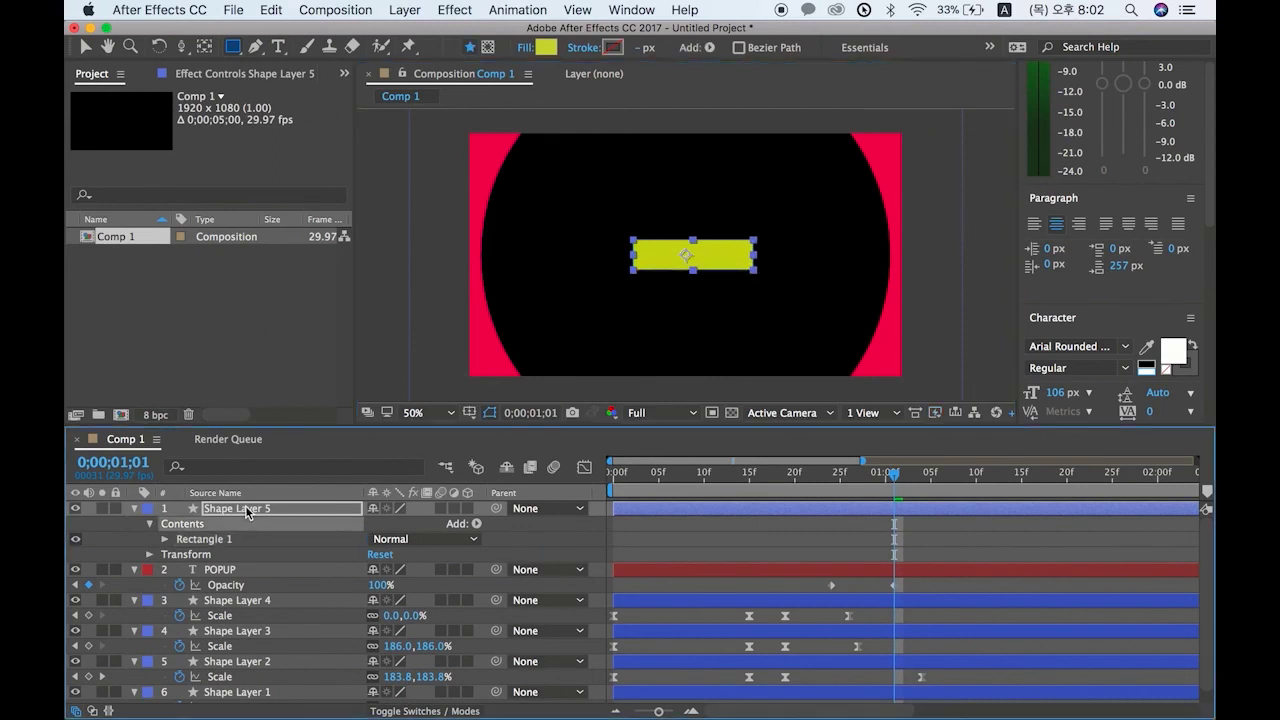
{"action": "left_click_drag", "start_coordinate": [246, 520], "coordinate": [238, 586]}
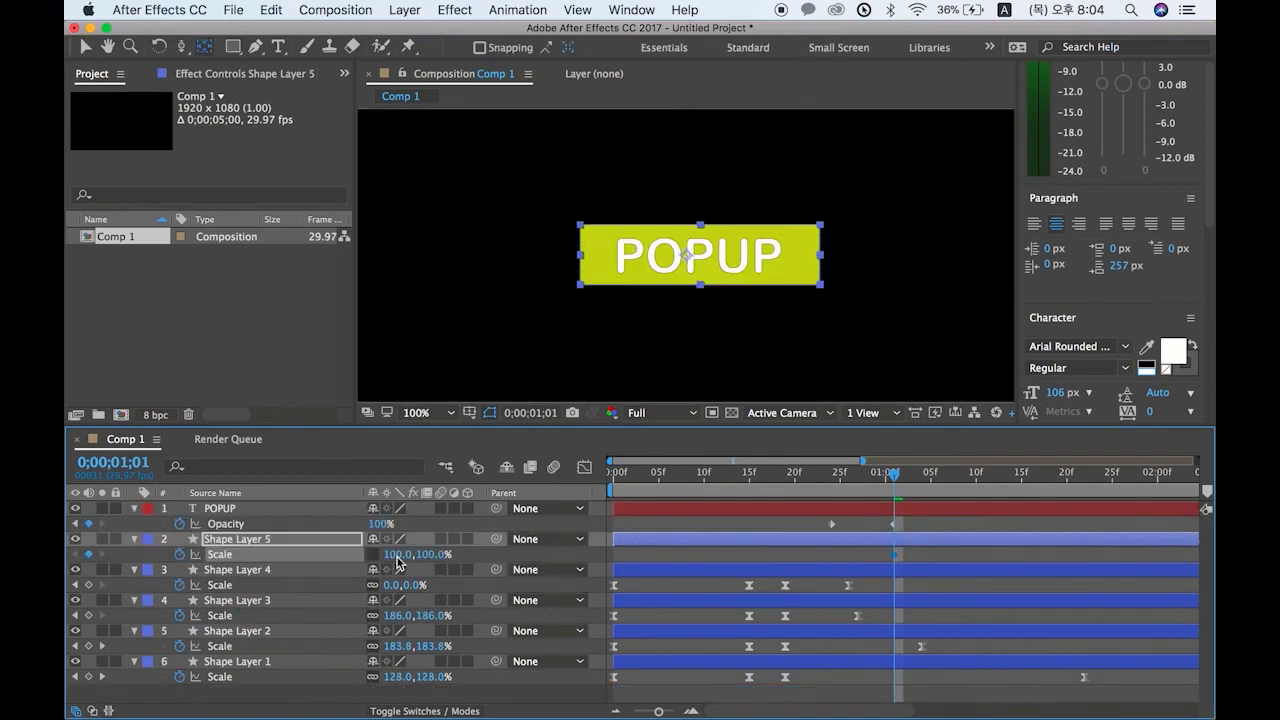
Step: Animate only the rectangle's horizontal scale from 0% at 0;00;01;01 to 100% at 0;00;01;06
{"action": "left_click", "coordinate": [398, 555]}
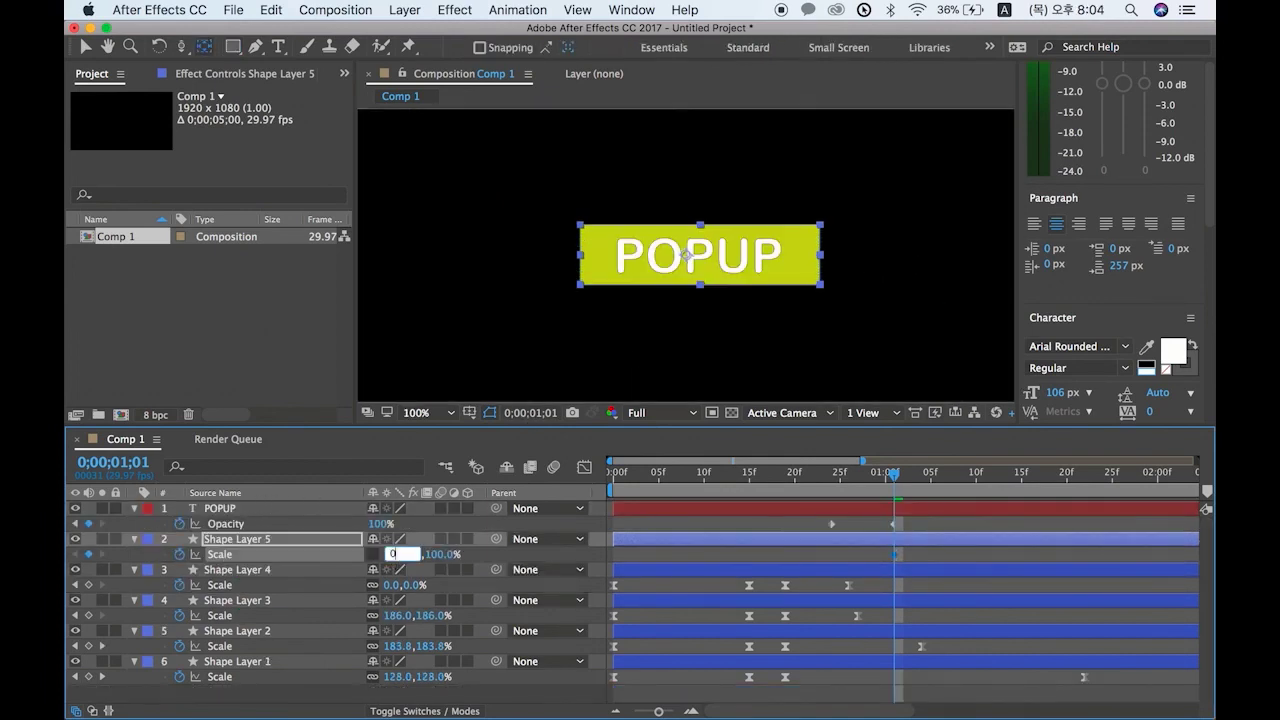
{"action": "key", "text": "Return"}
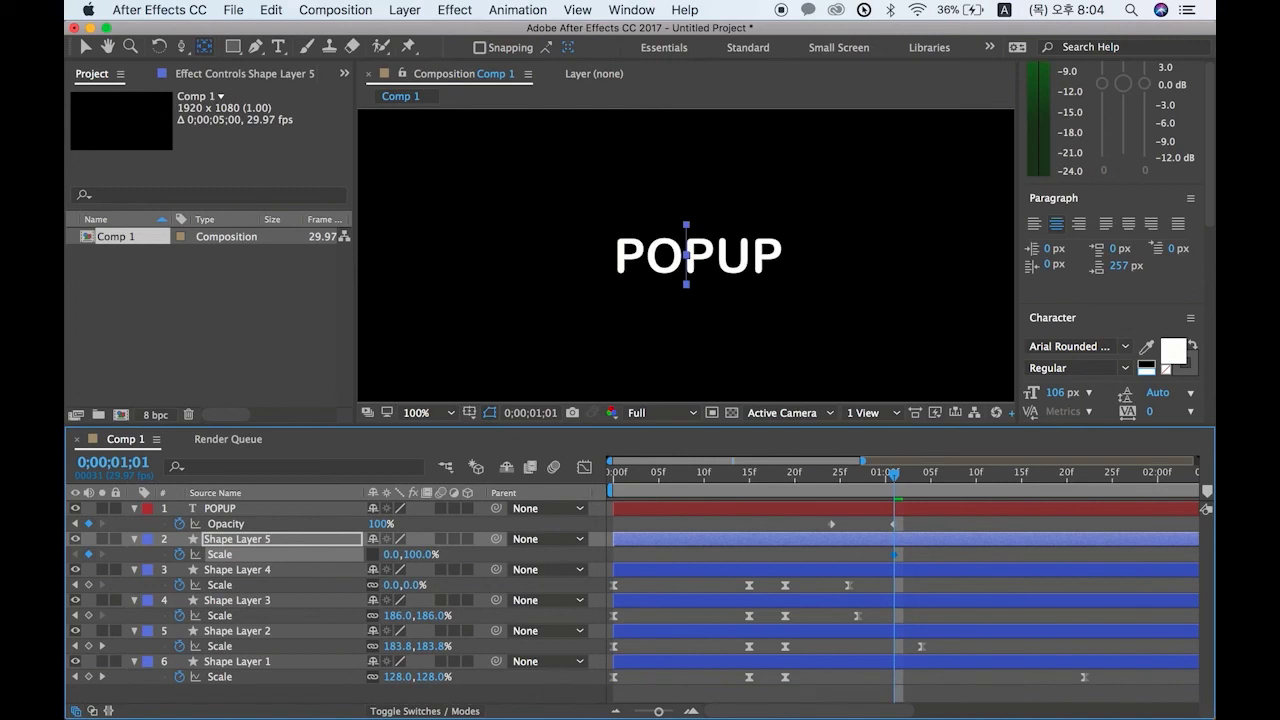
{"action": "left_click_drag", "start_coordinate": [895, 473], "coordinate": [941, 473]}
{"action": "left_click", "coordinate": [374, 555]}
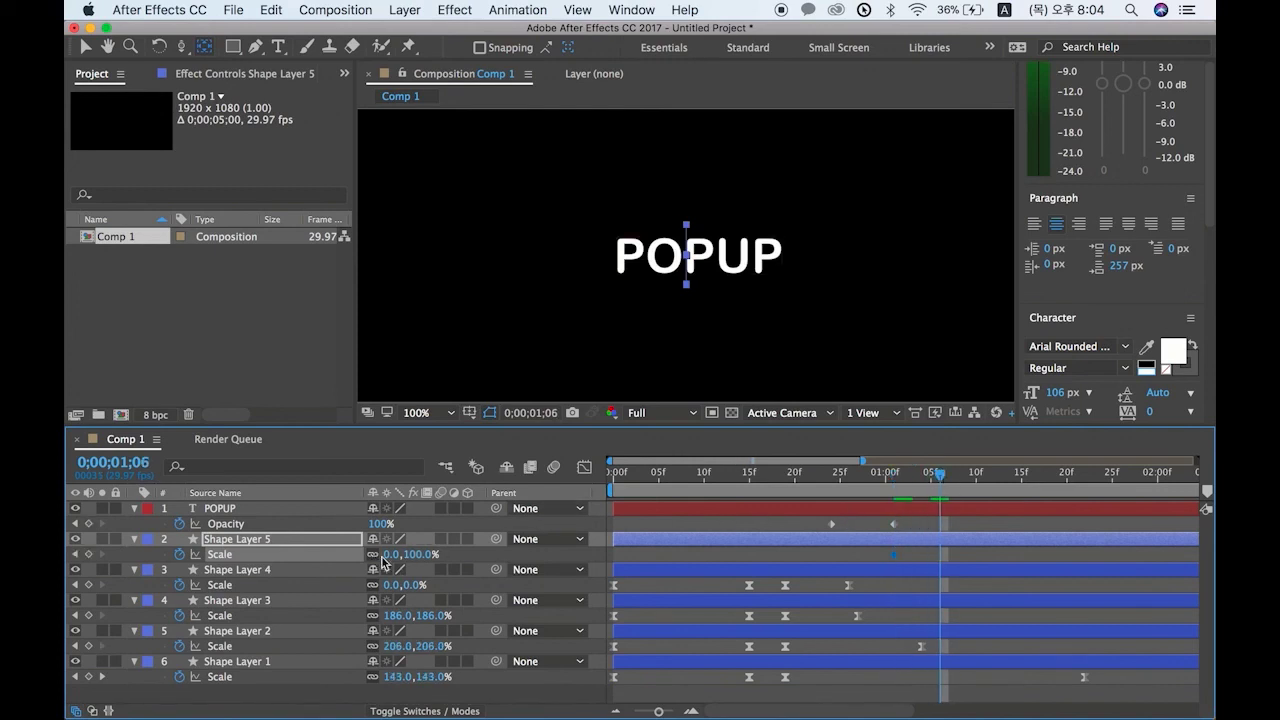
{"action": "left_click", "coordinate": [388, 554]}
{"action": "type", "text": "1"}
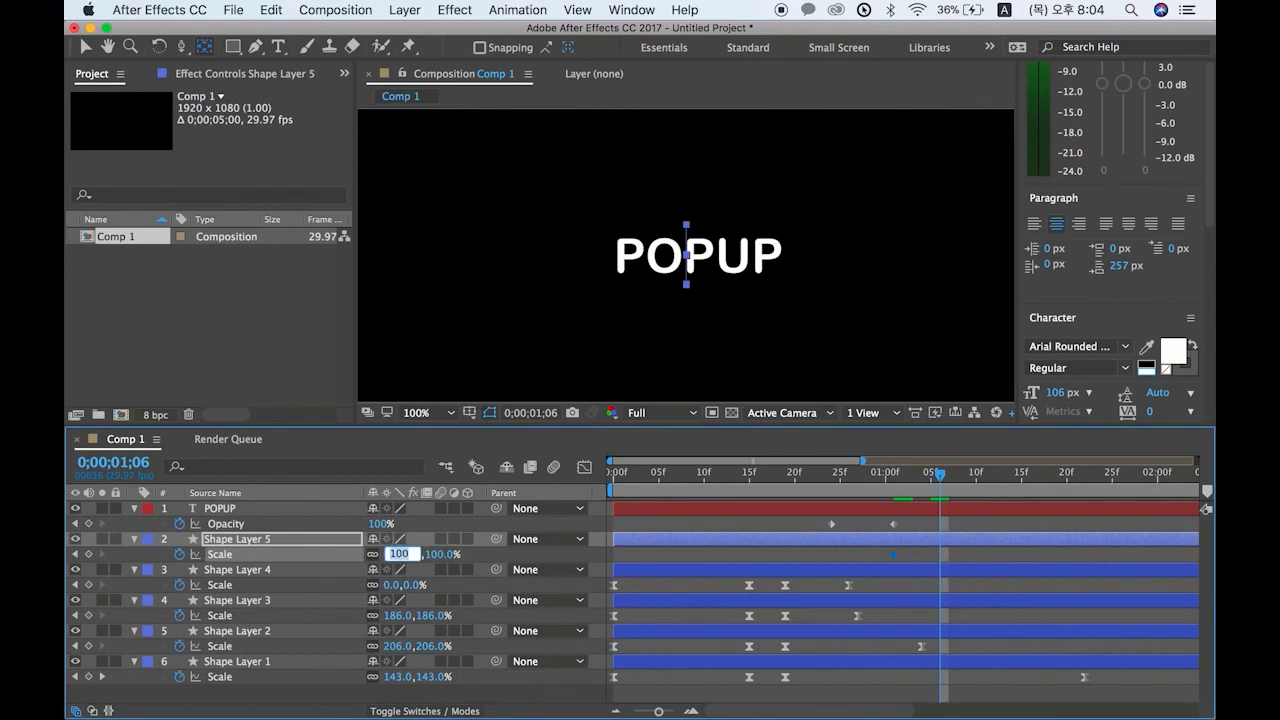
{"action": "type", "text": "00"}
{"action": "key", "text": "Return"}
{"action": "left_click", "coordinate": [390, 585]}
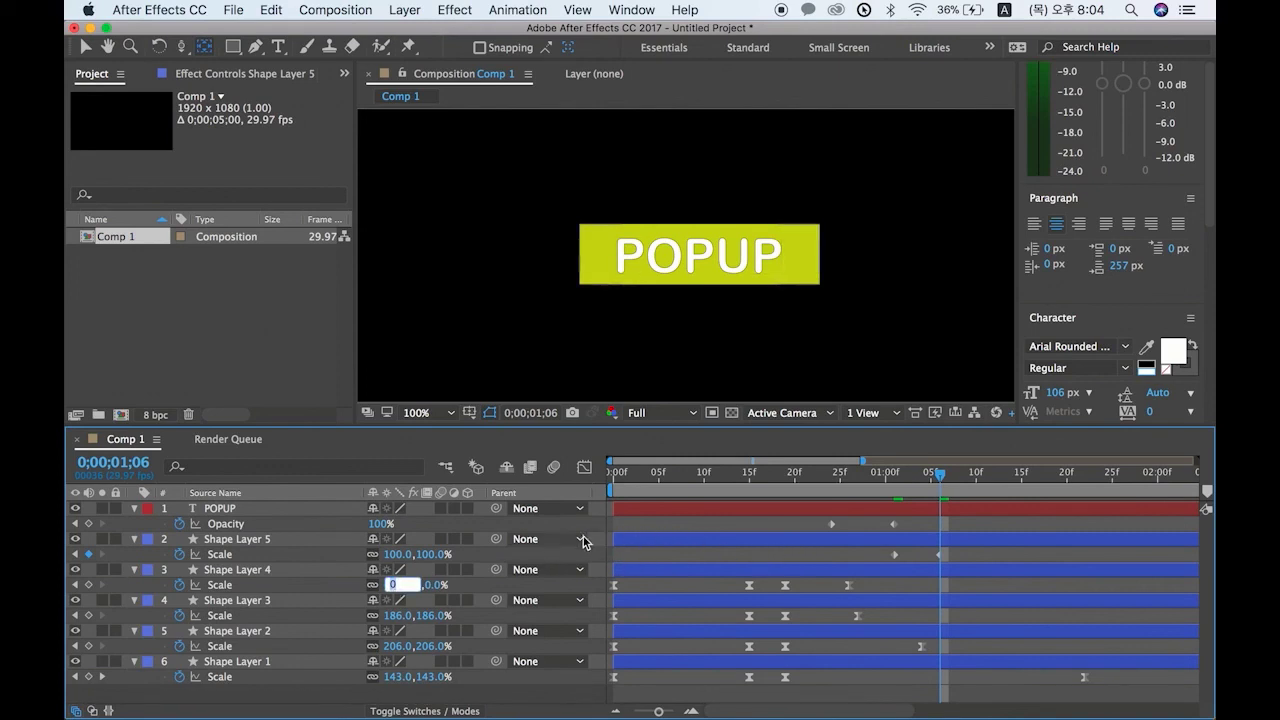
{"action": "left_click", "coordinate": [668, 543]}
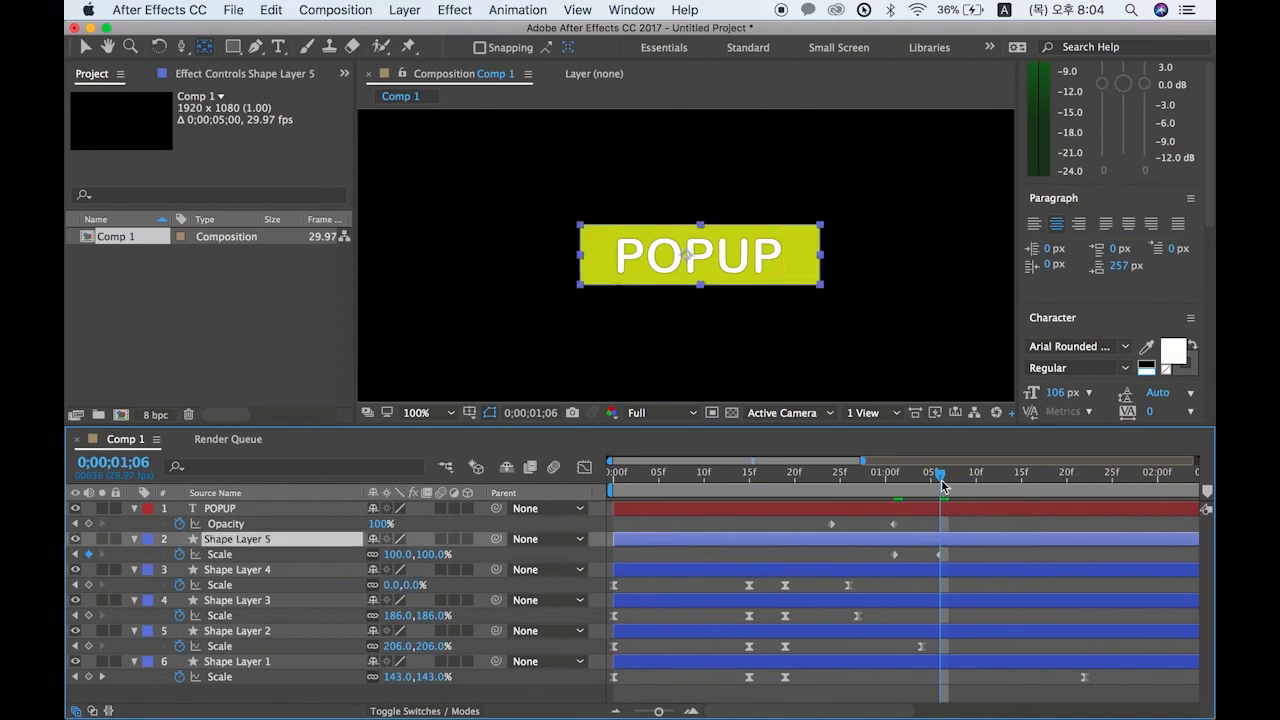
Step: Apply Easy Ease to the POPUP opacity keyframes and Shape Layer 5's scale keyframes
{"action": "mouse_move", "coordinate": [942, 486]}
{"action": "left_mouse_down"}
{"action": "mouse_move", "coordinate": [893, 486]}
{"action": "mouse_move", "coordinate": [931, 487]}
{"action": "left_mouse_up"}
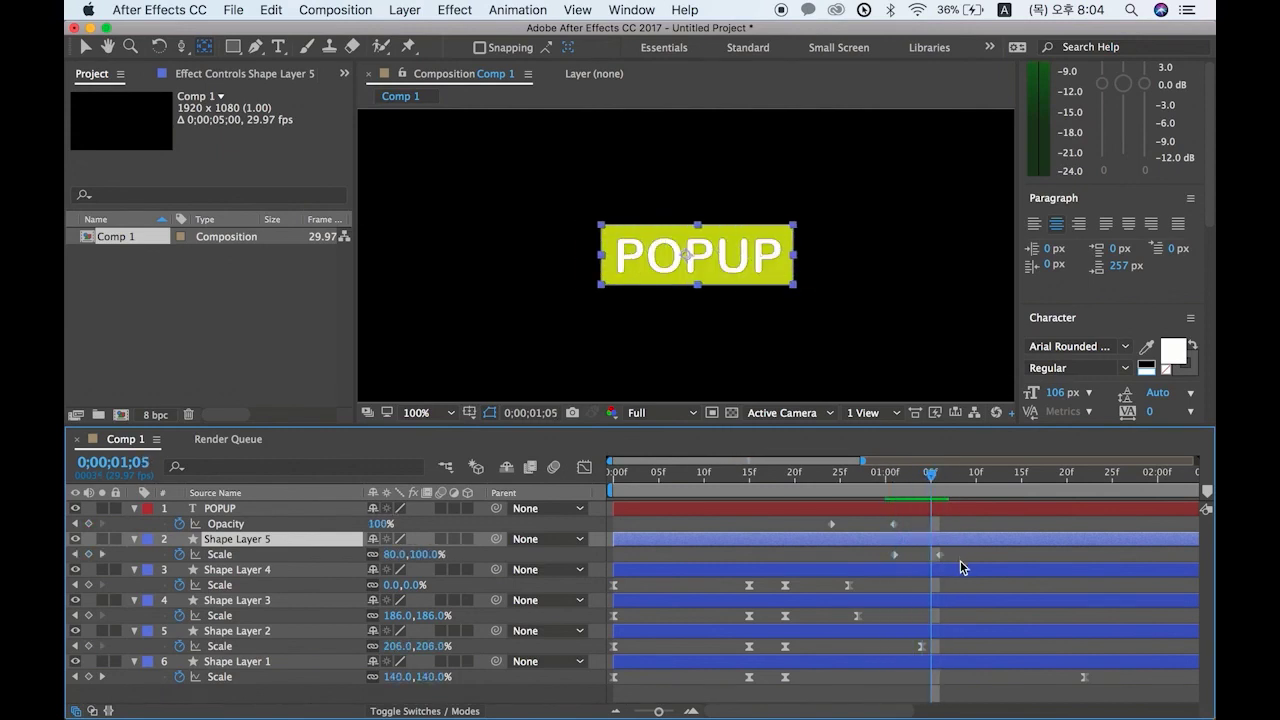
{"action": "left_click_drag", "start_coordinate": [960, 560], "coordinate": [825, 511]}
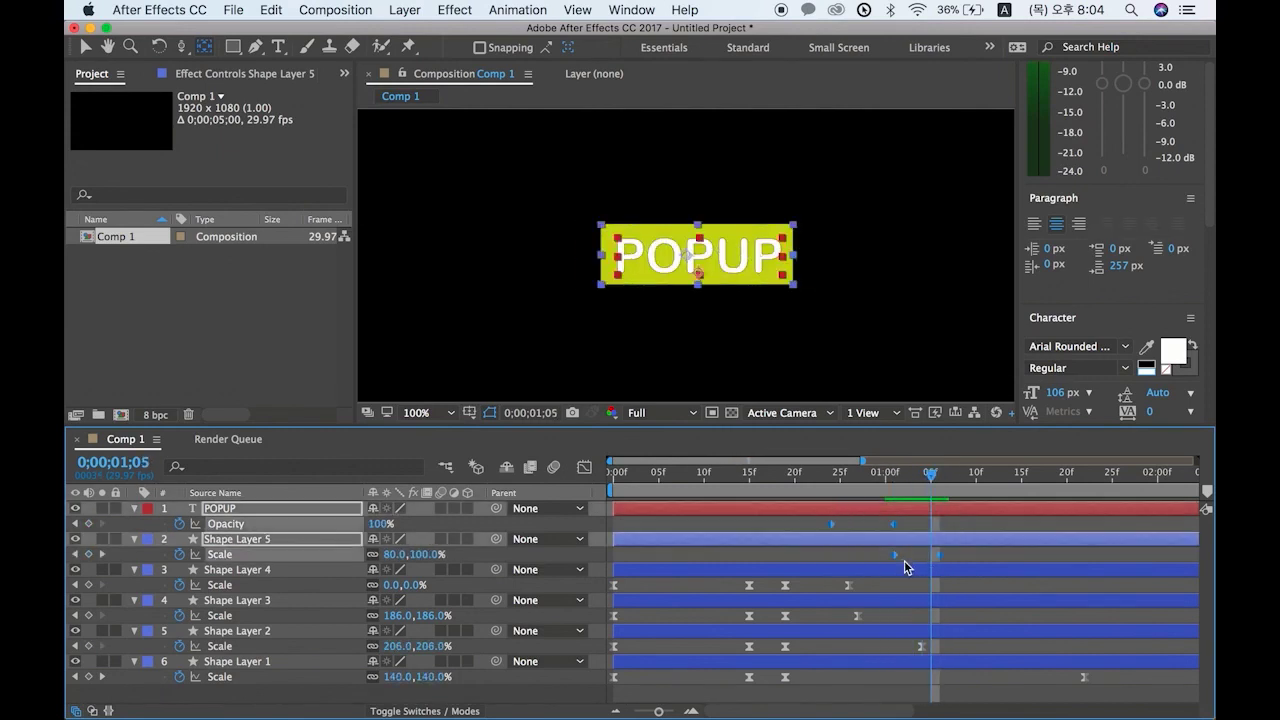
{"action": "right_click", "coordinate": [895, 556]}
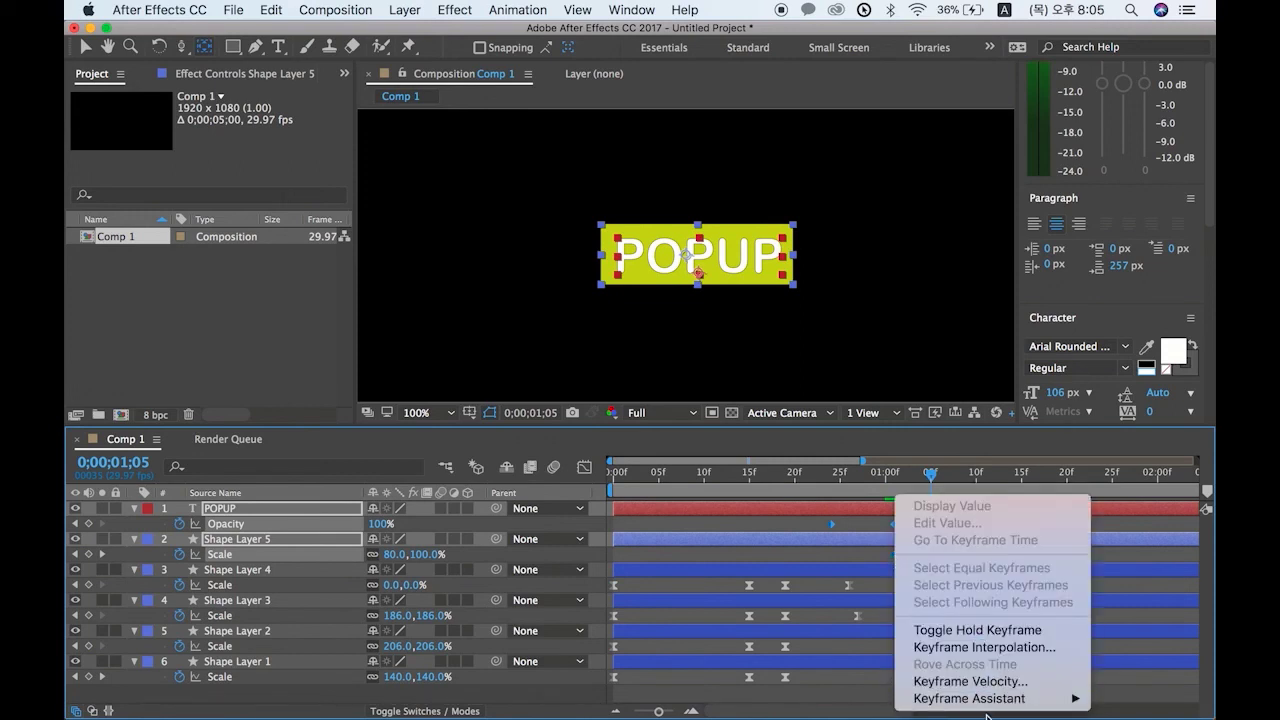
{"action": "mouse_move", "coordinate": [995, 700]}
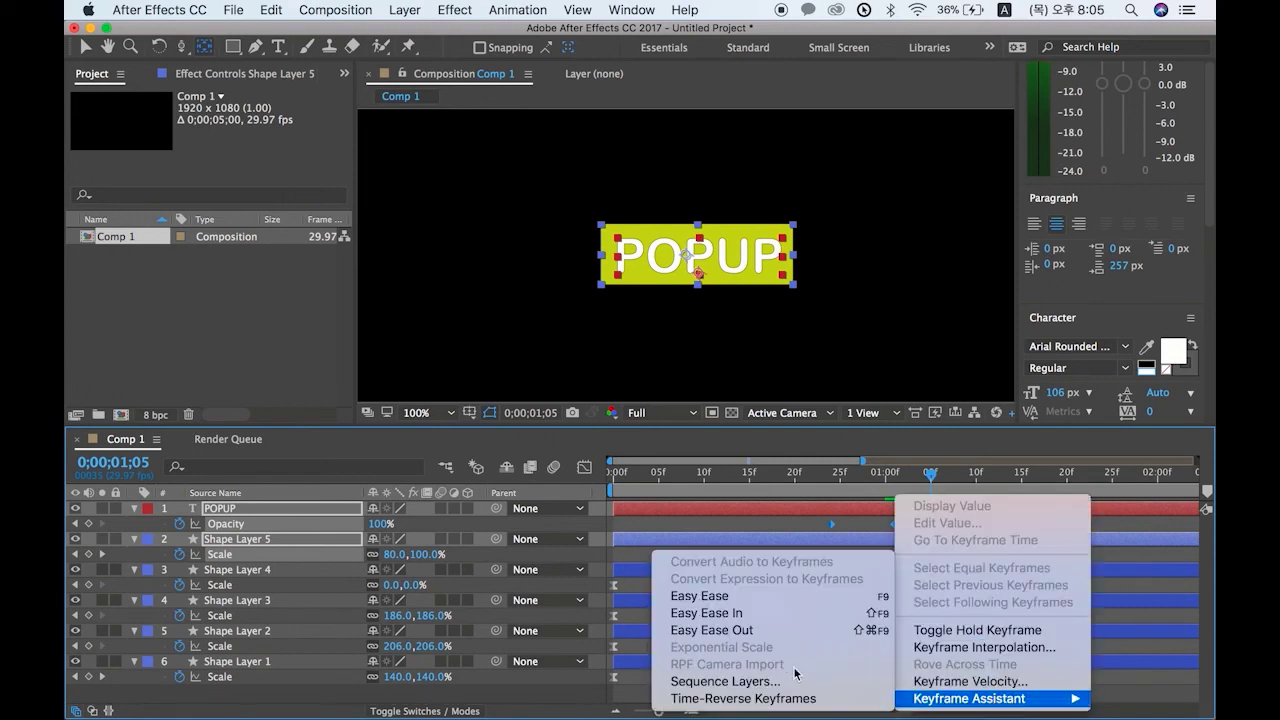
{"action": "left_click", "coordinate": [770, 596]}
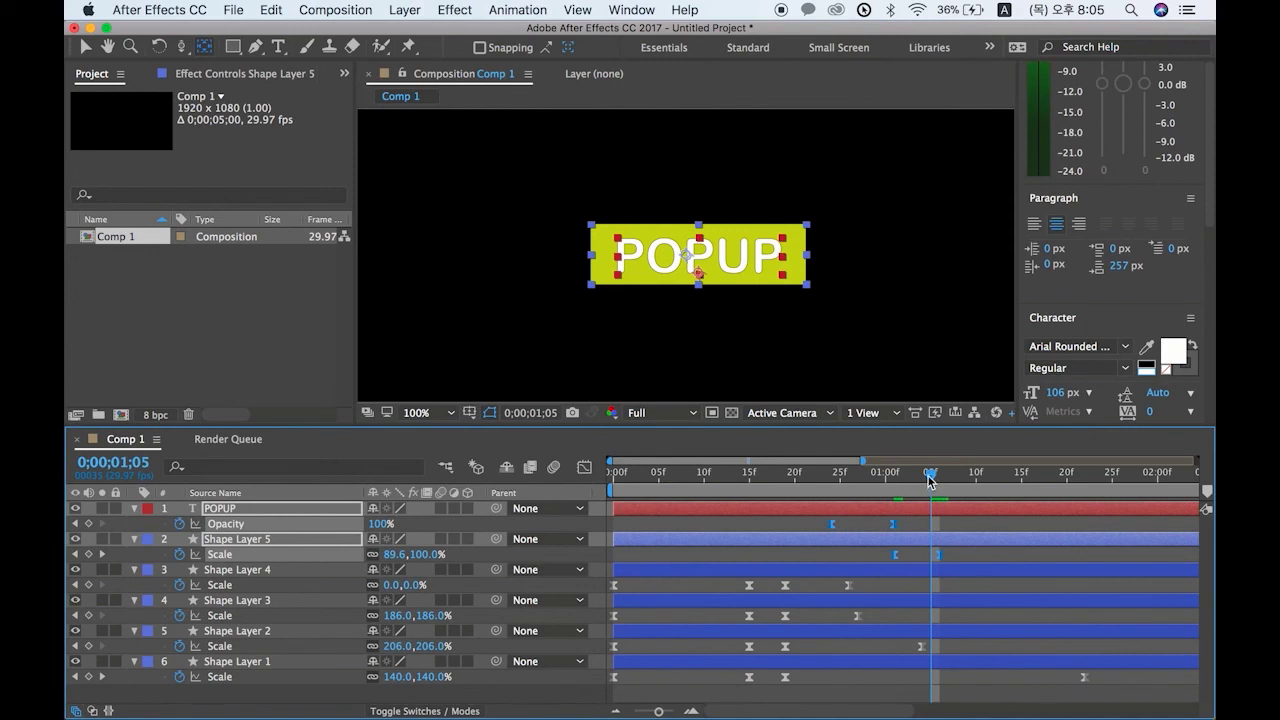
Step: Scrub through the transition up to 0;00;01;22 to check how the circles and the text box animate
{"action": "mouse_move", "coordinate": [930, 480]}
{"action": "left_mouse_down"}
{"action": "mouse_move", "coordinate": [901, 476]}
{"action": "mouse_move", "coordinate": [940, 476]}
{"action": "left_mouse_up"}
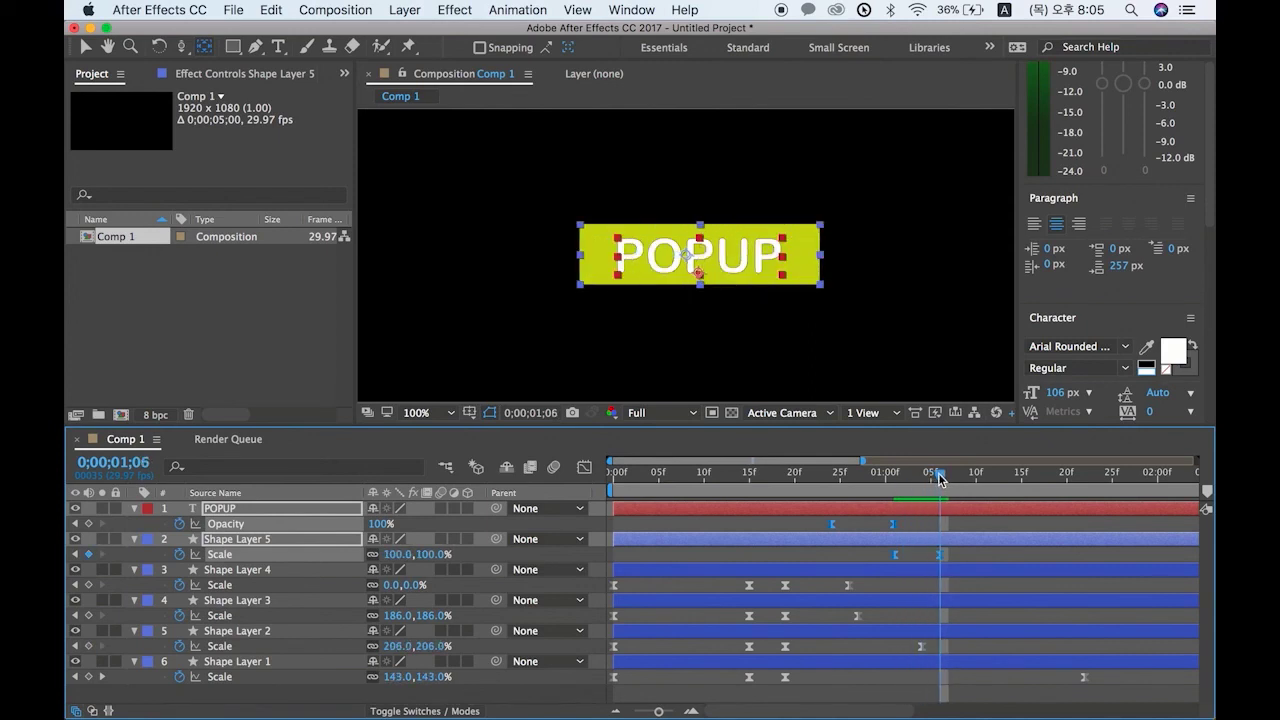
{"action": "left_click", "coordinate": [768, 340]}
{"action": "left_click_drag", "start_coordinate": [786, 476], "coordinate": [1089, 500]}
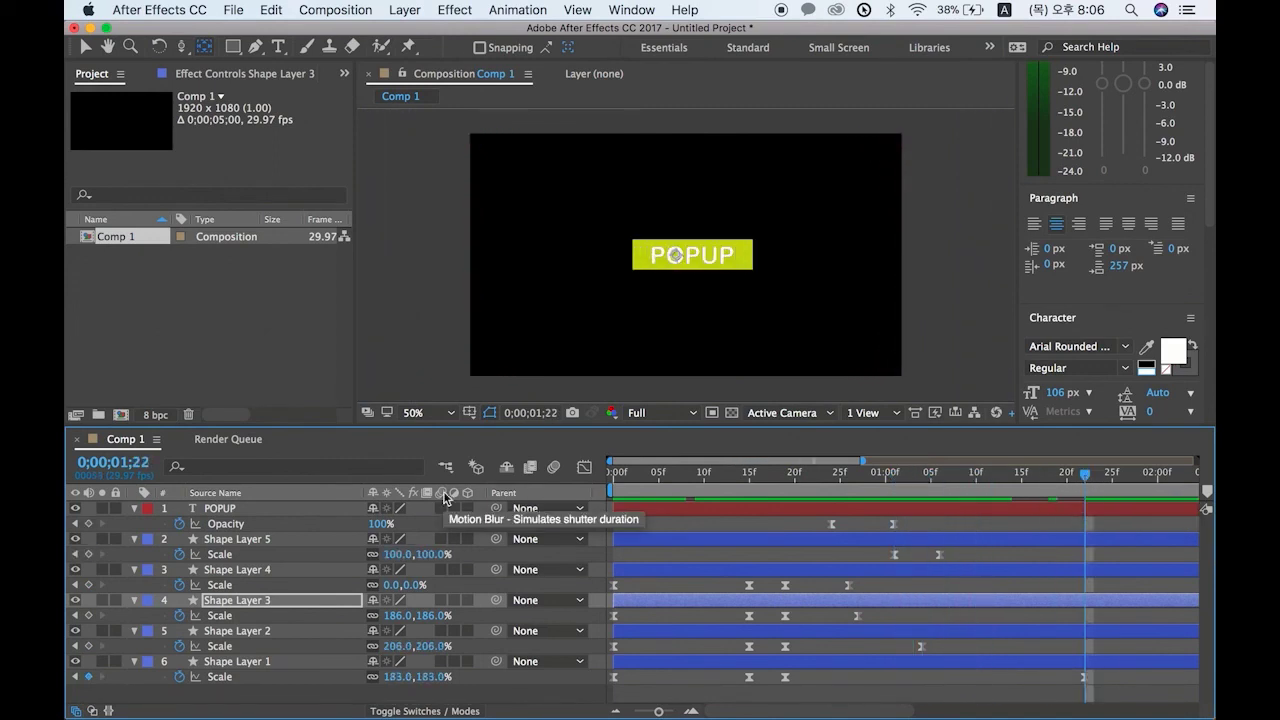
Step: Collapse the keyframed properties of all layers, deselect them and scrub the current time back to 0;00;01;11
{"action": "key", "text": "super+a"}
{"action": "key", "text": "u"}
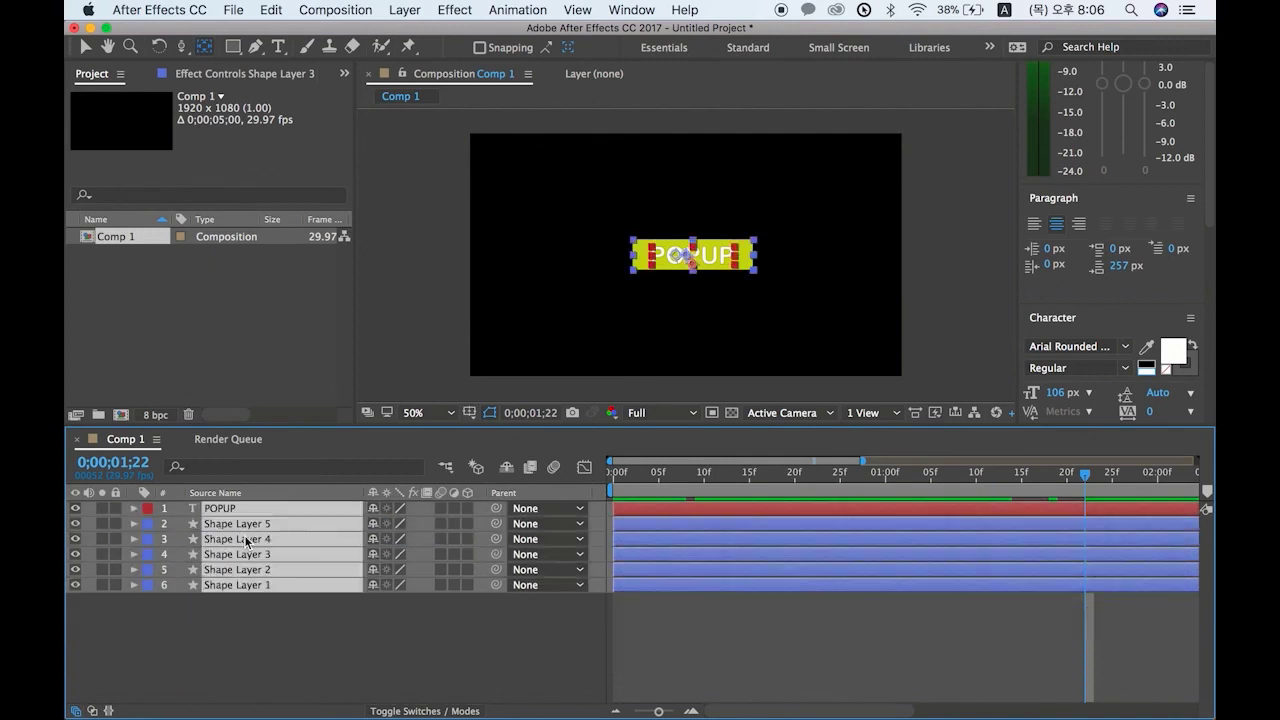
{"action": "left_click", "coordinate": [255, 622]}
{"action": "left_click_drag", "start_coordinate": [1094, 470], "coordinate": [985, 476]}
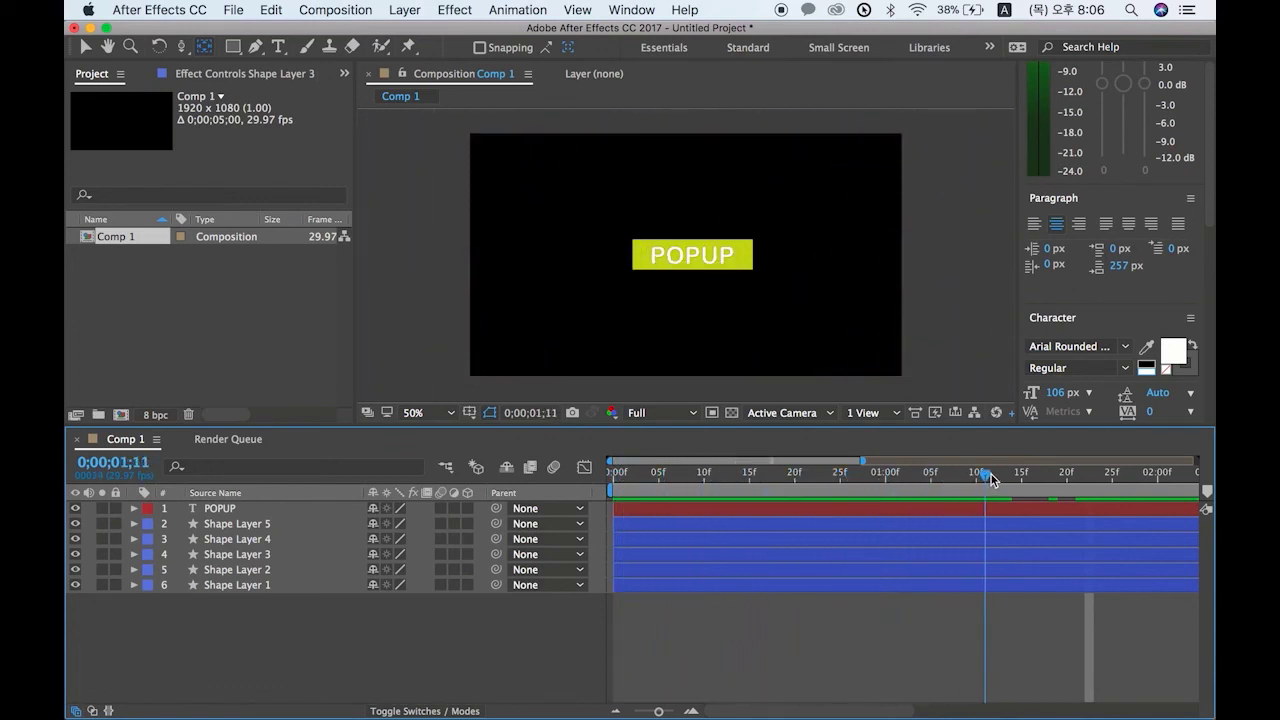